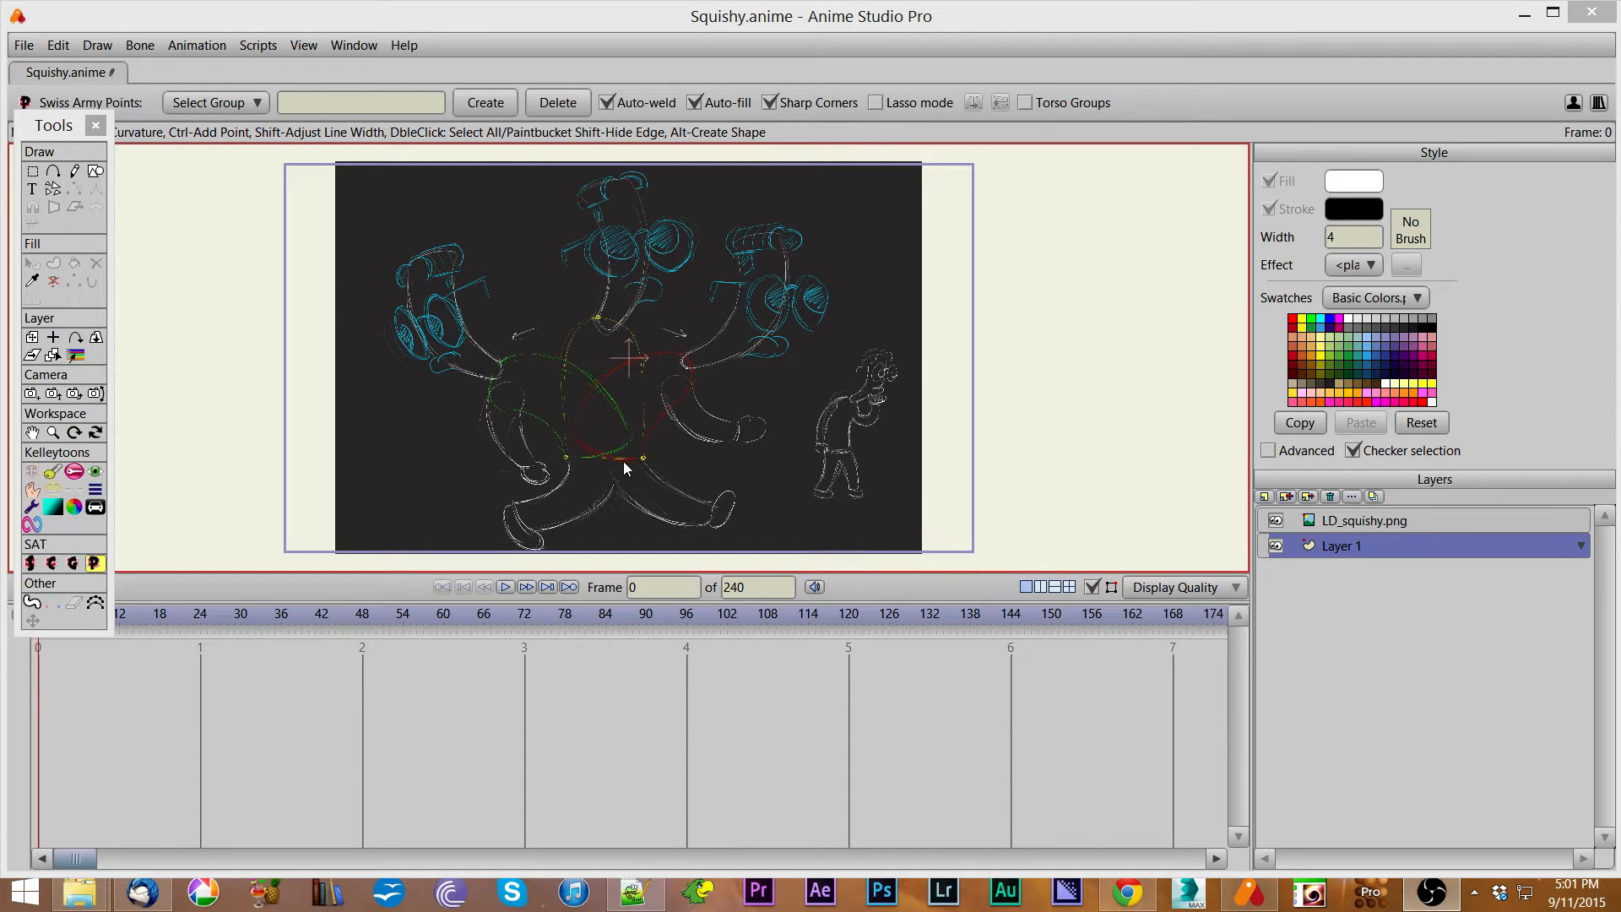
Align the torso outline's lower-left corner point with the base of the yellow sketch and deselect the outline.
click(565, 457)
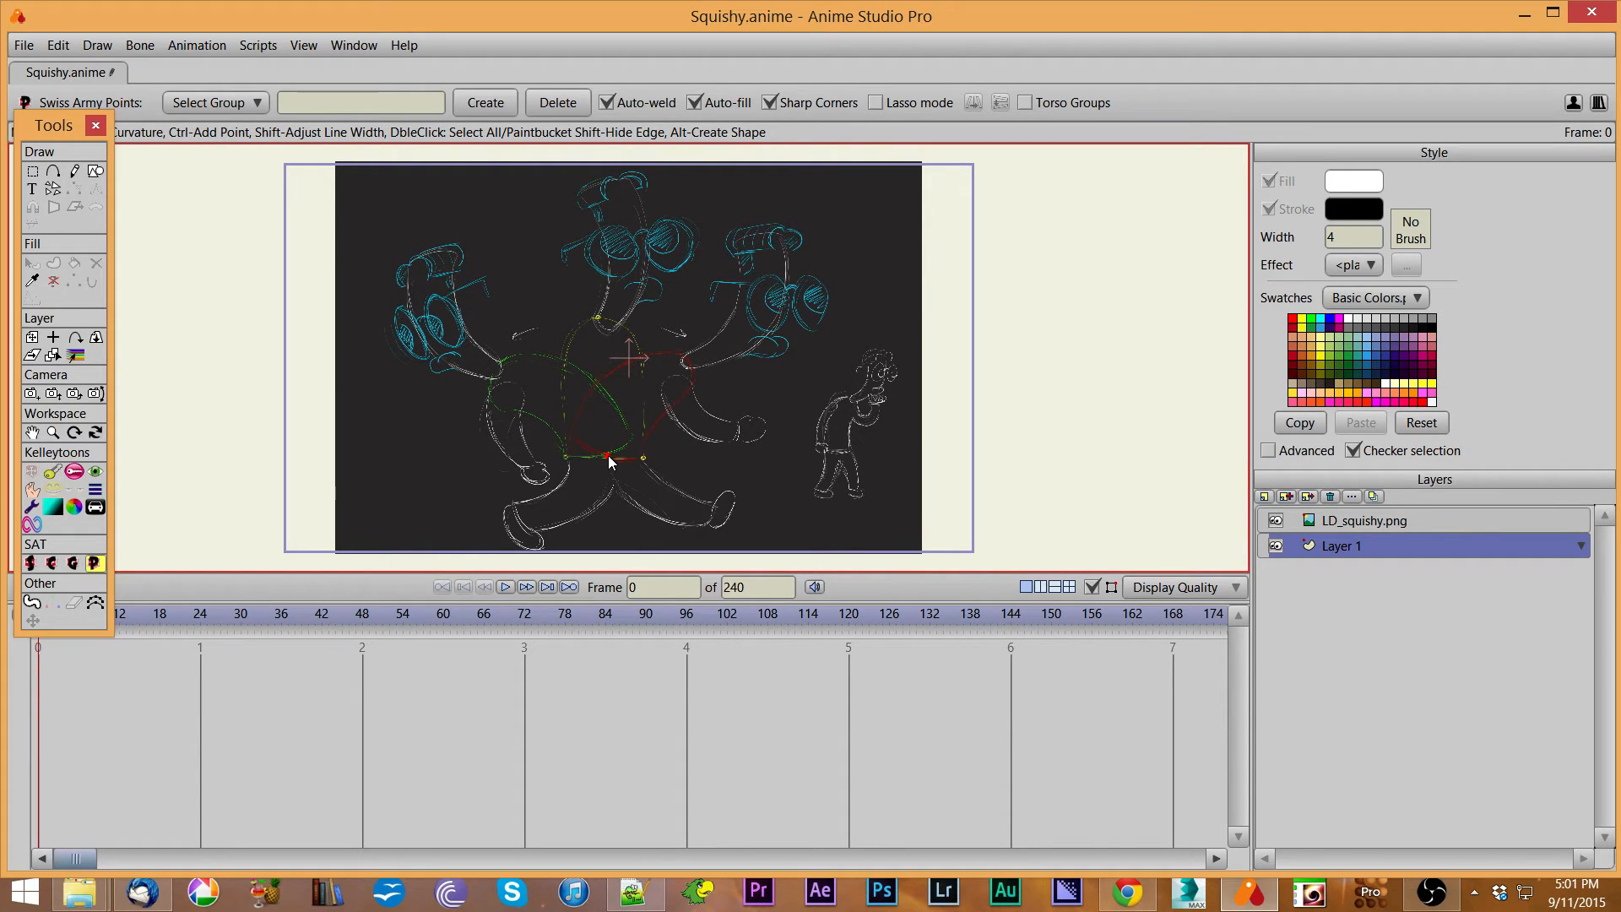
mouse_move(564, 457)
mouse_down()
mouse_move(564, 537)
mouse_move(568, 471)
mouse_move(644, 464)
mouse_move(647, 358)
mouse_move(599, 325)
mouse_move(651, 349)
mouse_move(644, 365)
mouse_move(591, 307)
mouse_move(601, 318)
mouse_move(568, 366)
mouse_move(568, 460)
mouse_up()
double_click(567, 460)
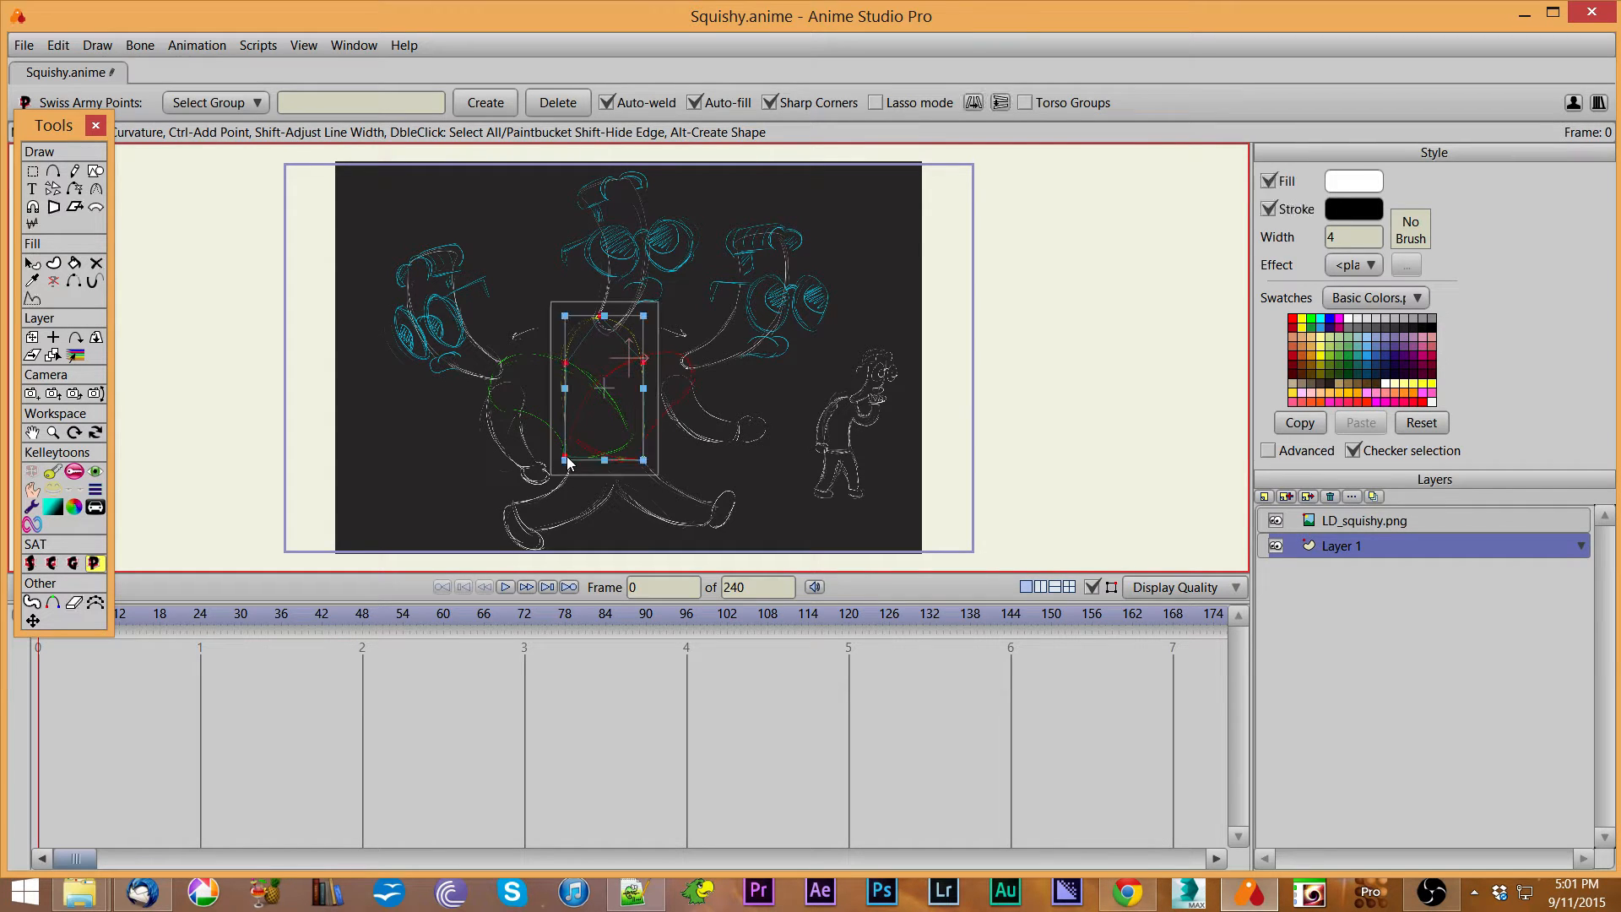
click(737, 479)
scroll(688, 393, up, 5)
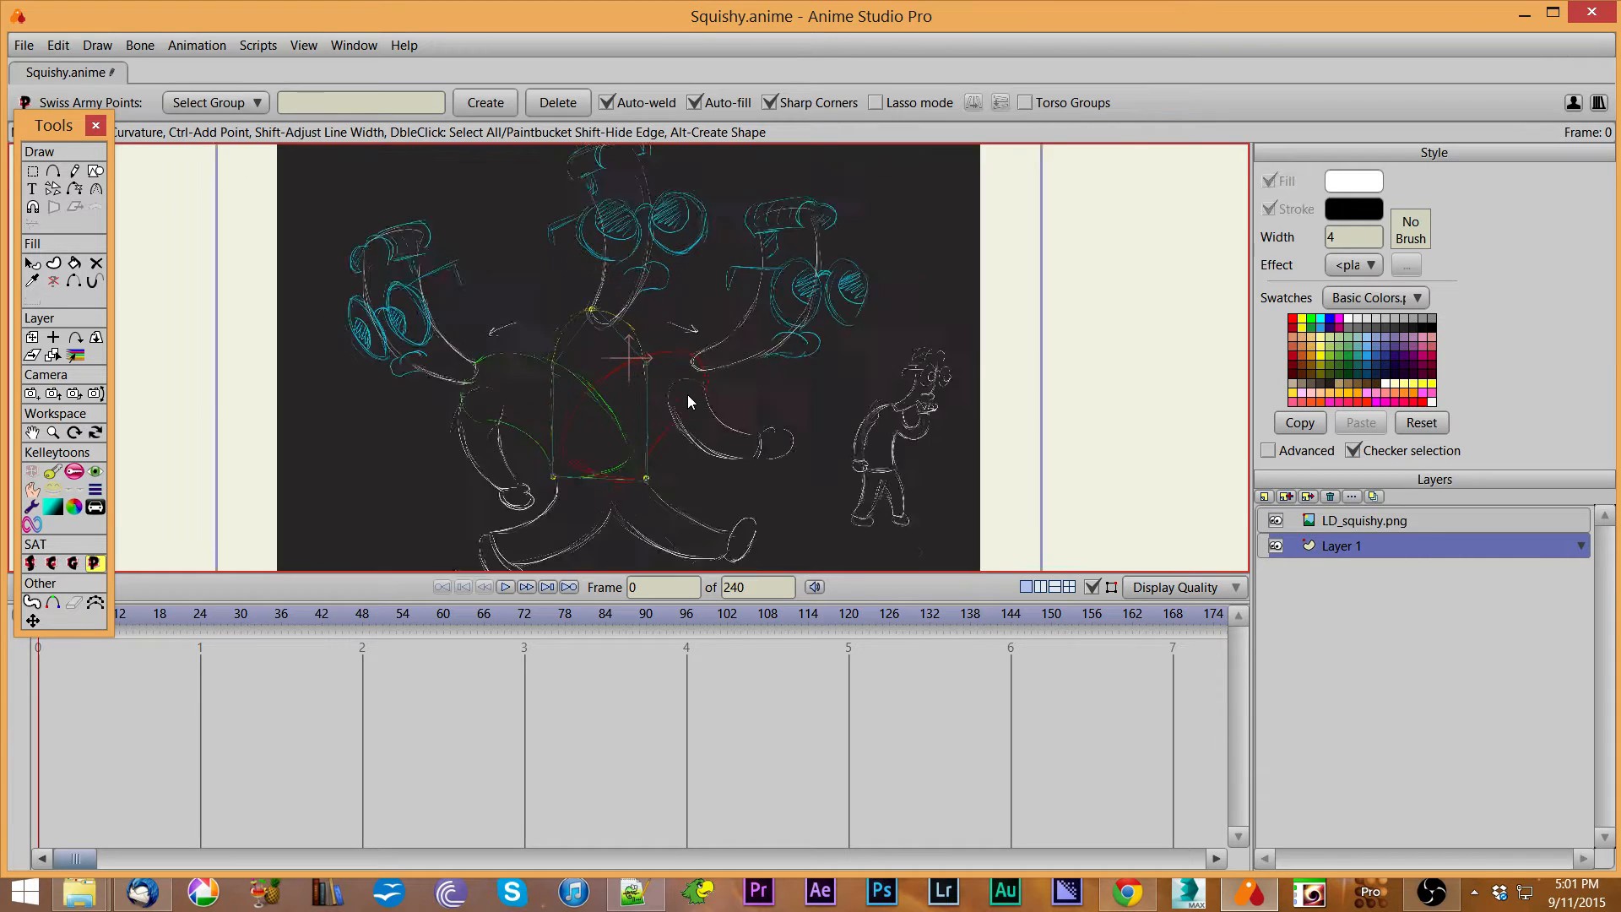
Fit the torso outline's top and upper side points to the arch of the yellow sketch.
click(563, 272)
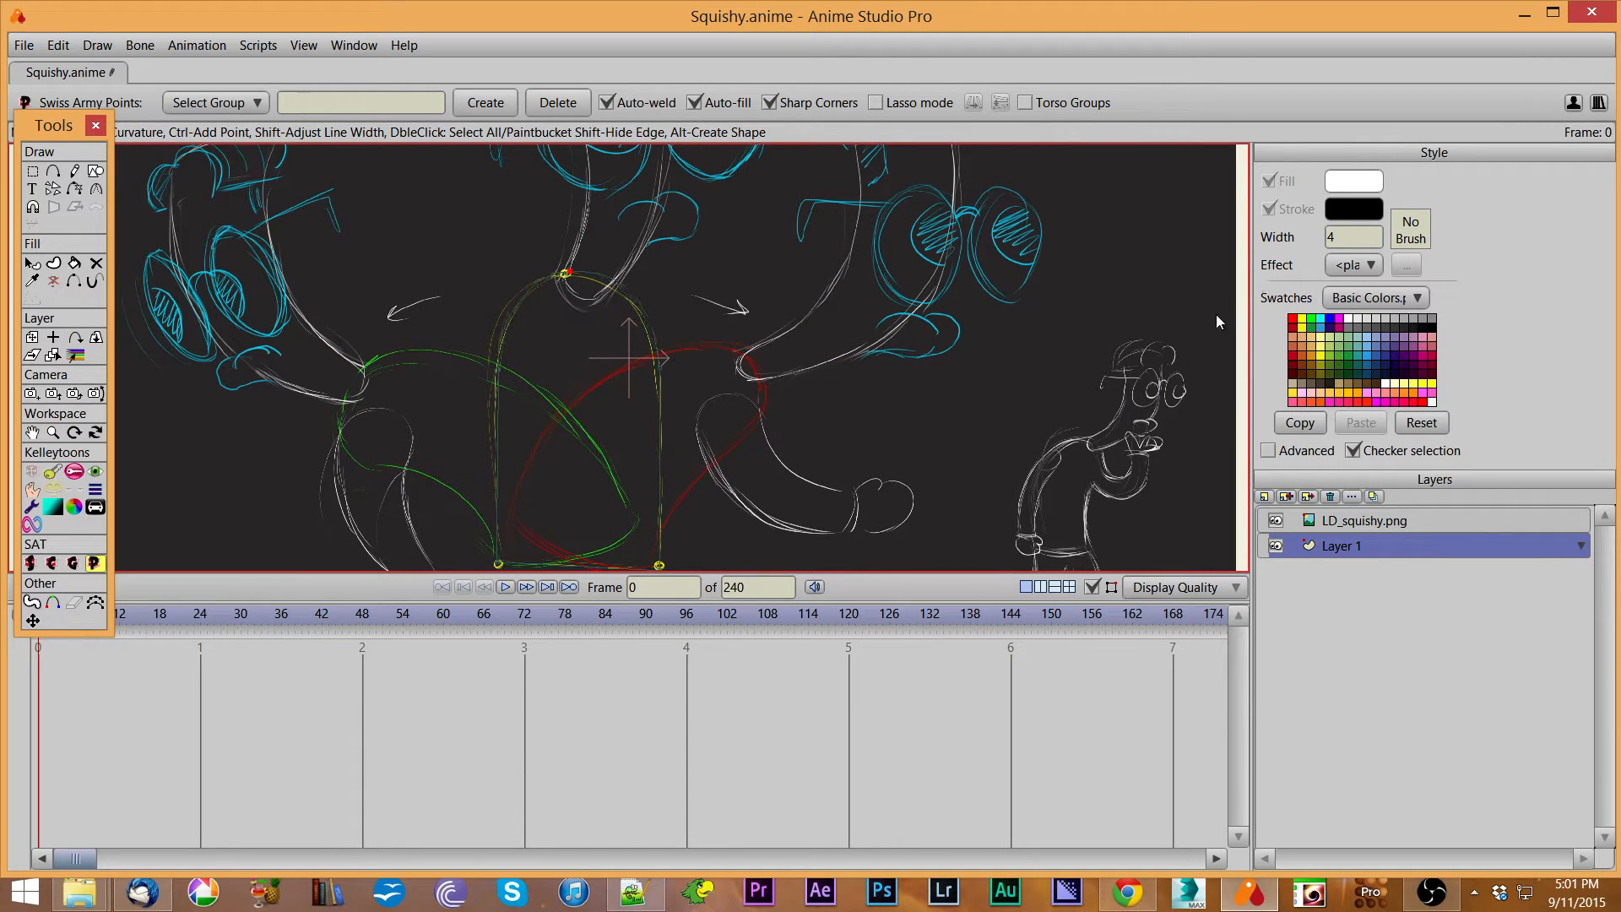
drag(568, 274, 559, 278)
click(658, 369)
double_click(501, 365)
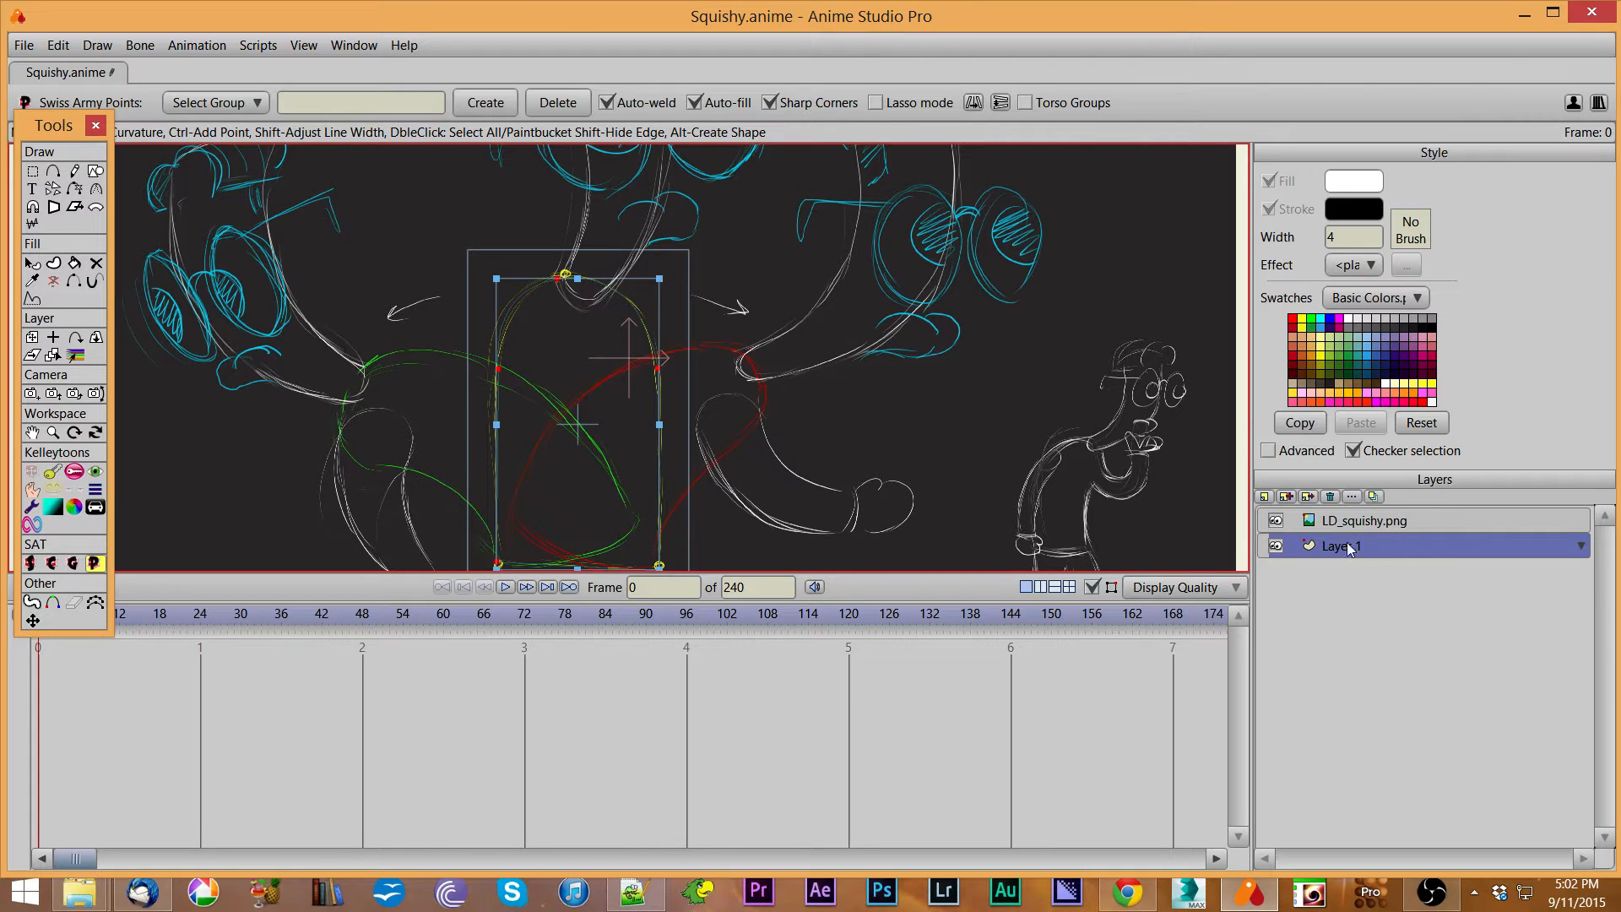
Move the LD_squishy.png layer beneath Layer 1 and scale the sketch image down slightly.
drag(1359, 524, 1361, 555)
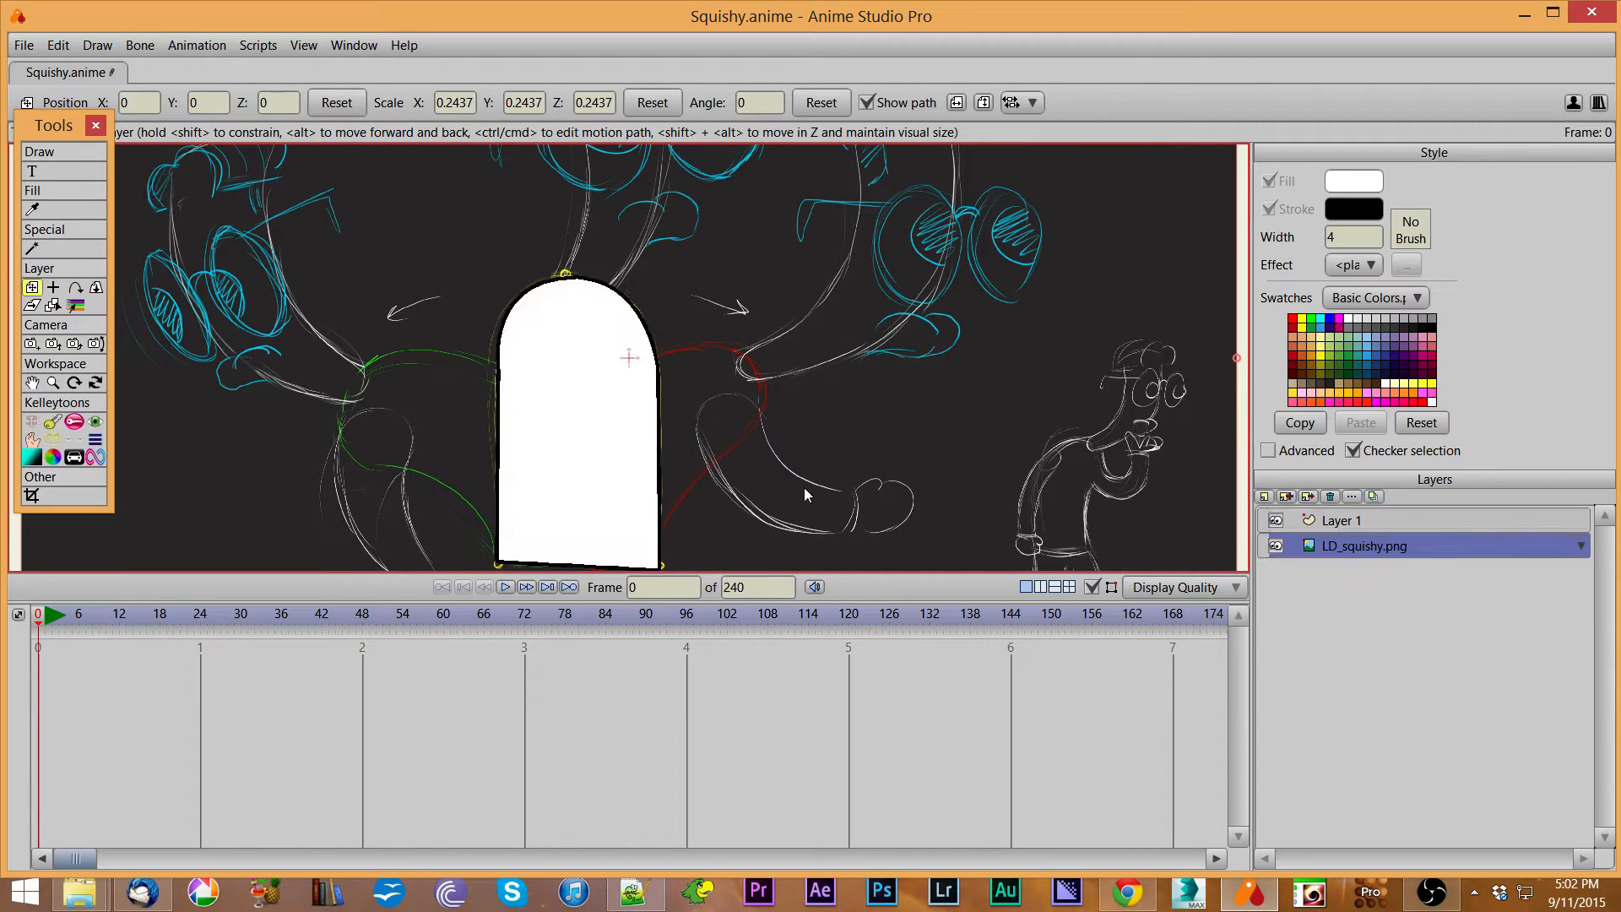
drag(907, 478, 929, 409)
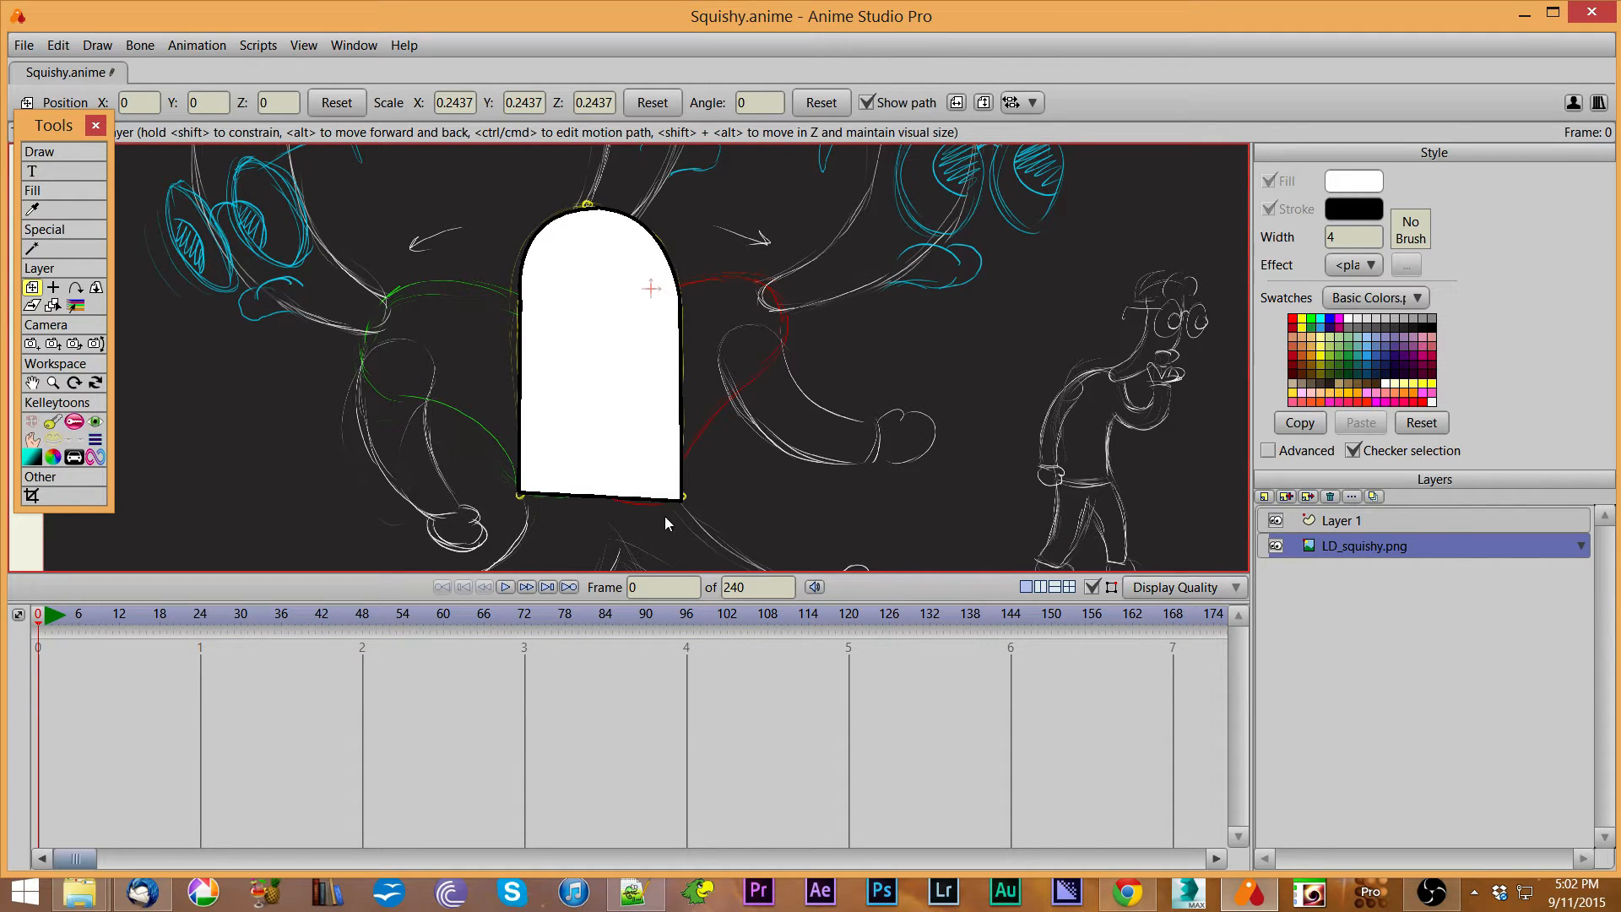
mouse_move(680, 503)
mouse_down()
mouse_move(800, 491)
mouse_move(735, 489)
mouse_up()
On Layer 1, nudge the torso shape's two bottom corner points slightly down and outward.
click(1351, 521)
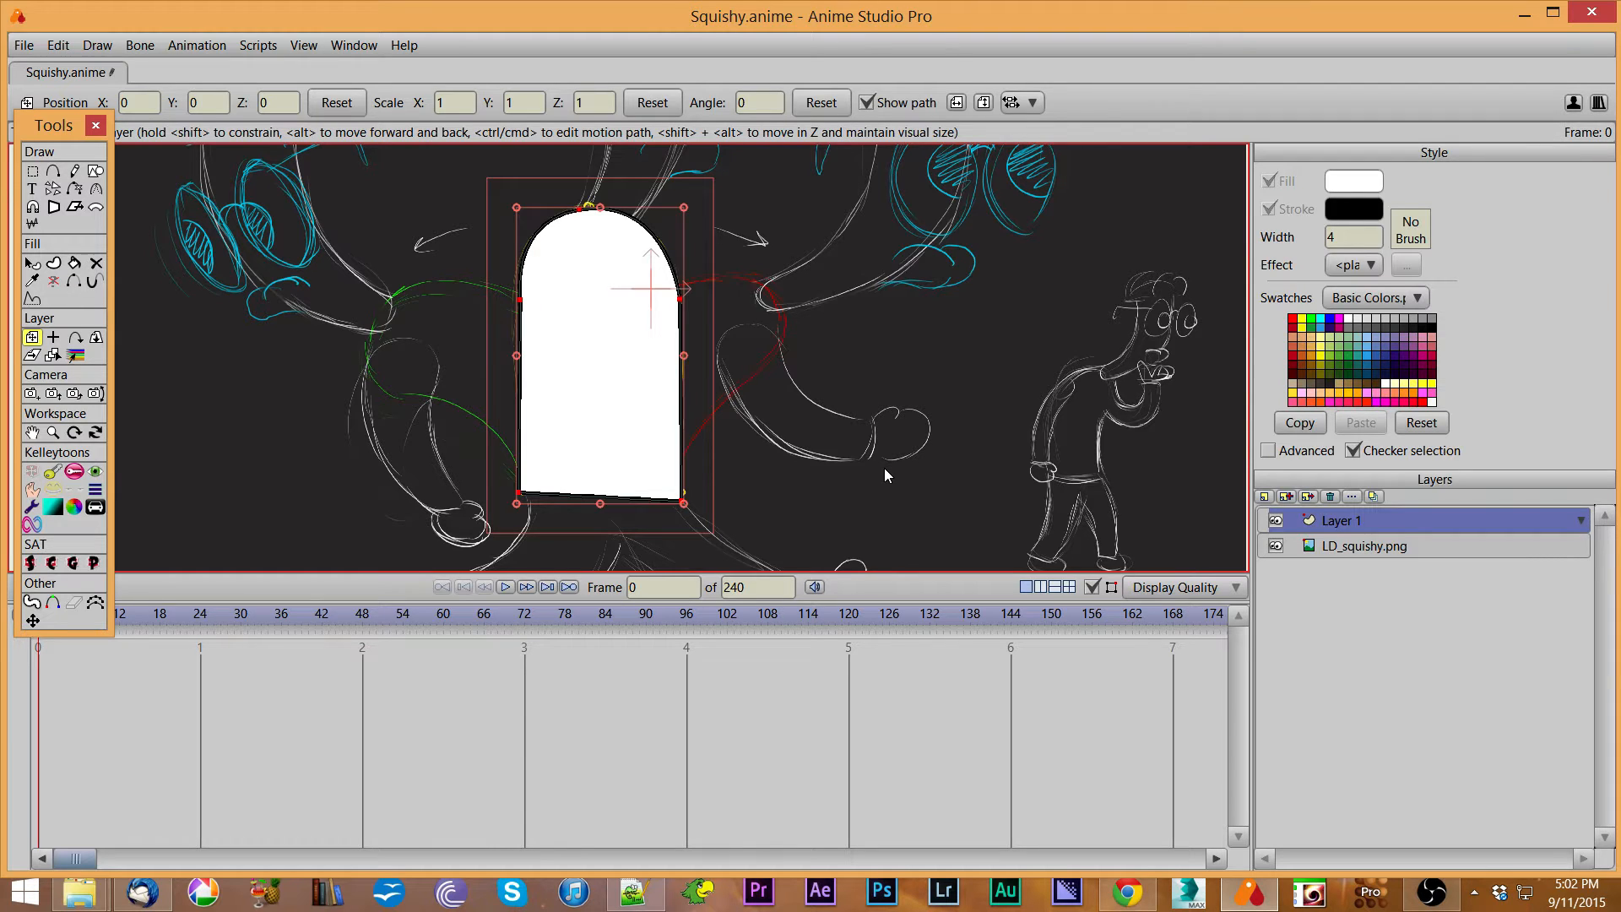
key(t)
click(760, 486)
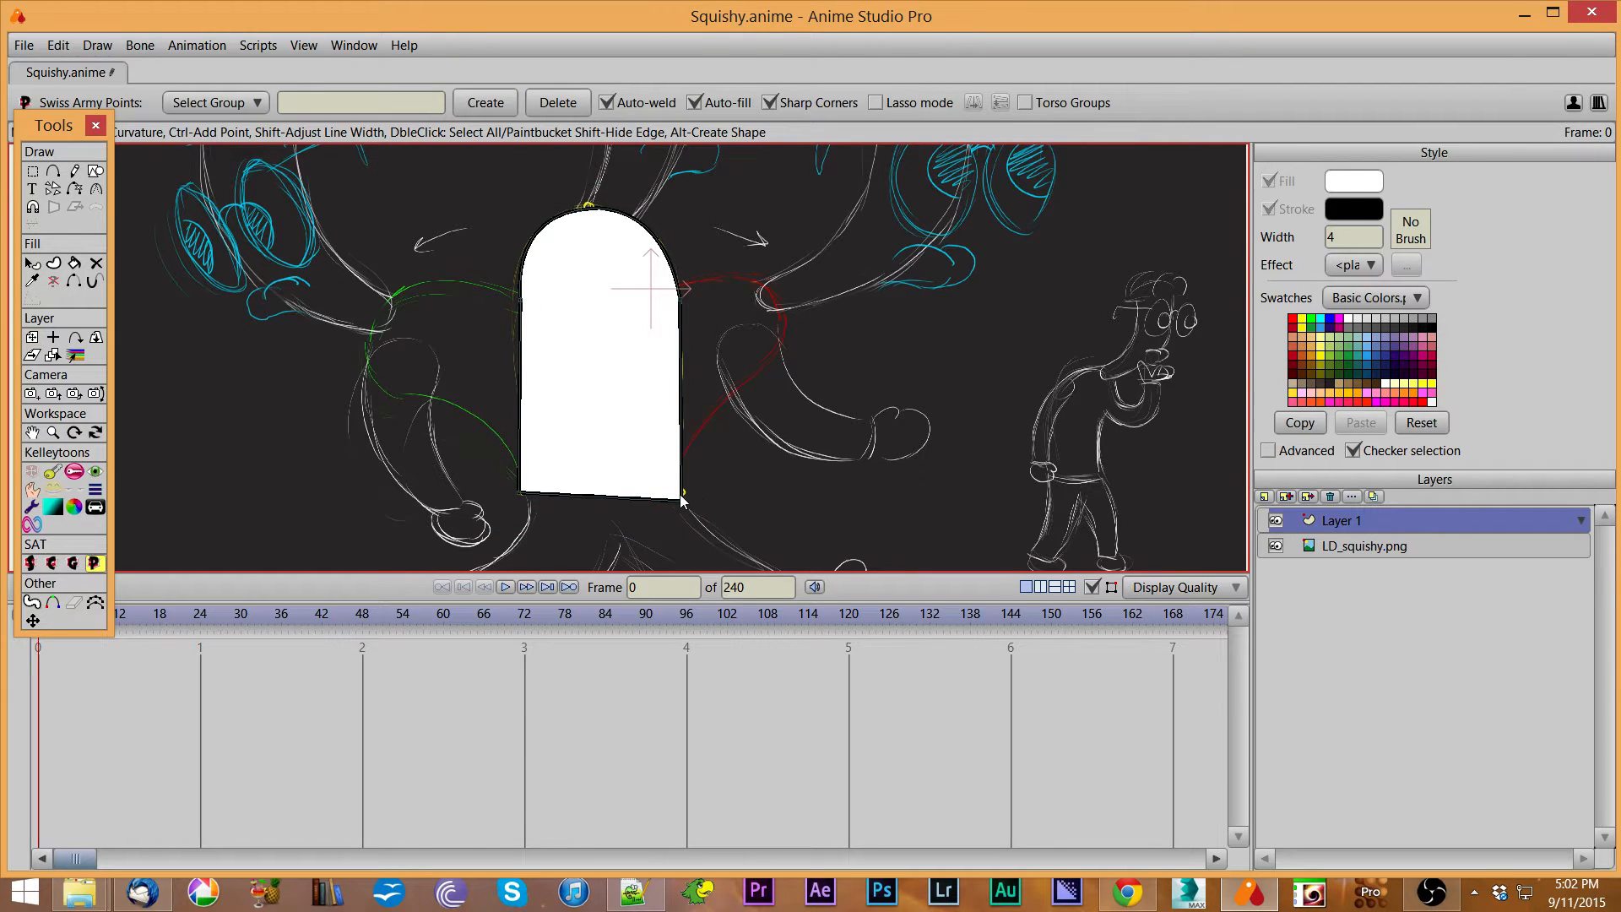
drag(680, 497, 680, 502)
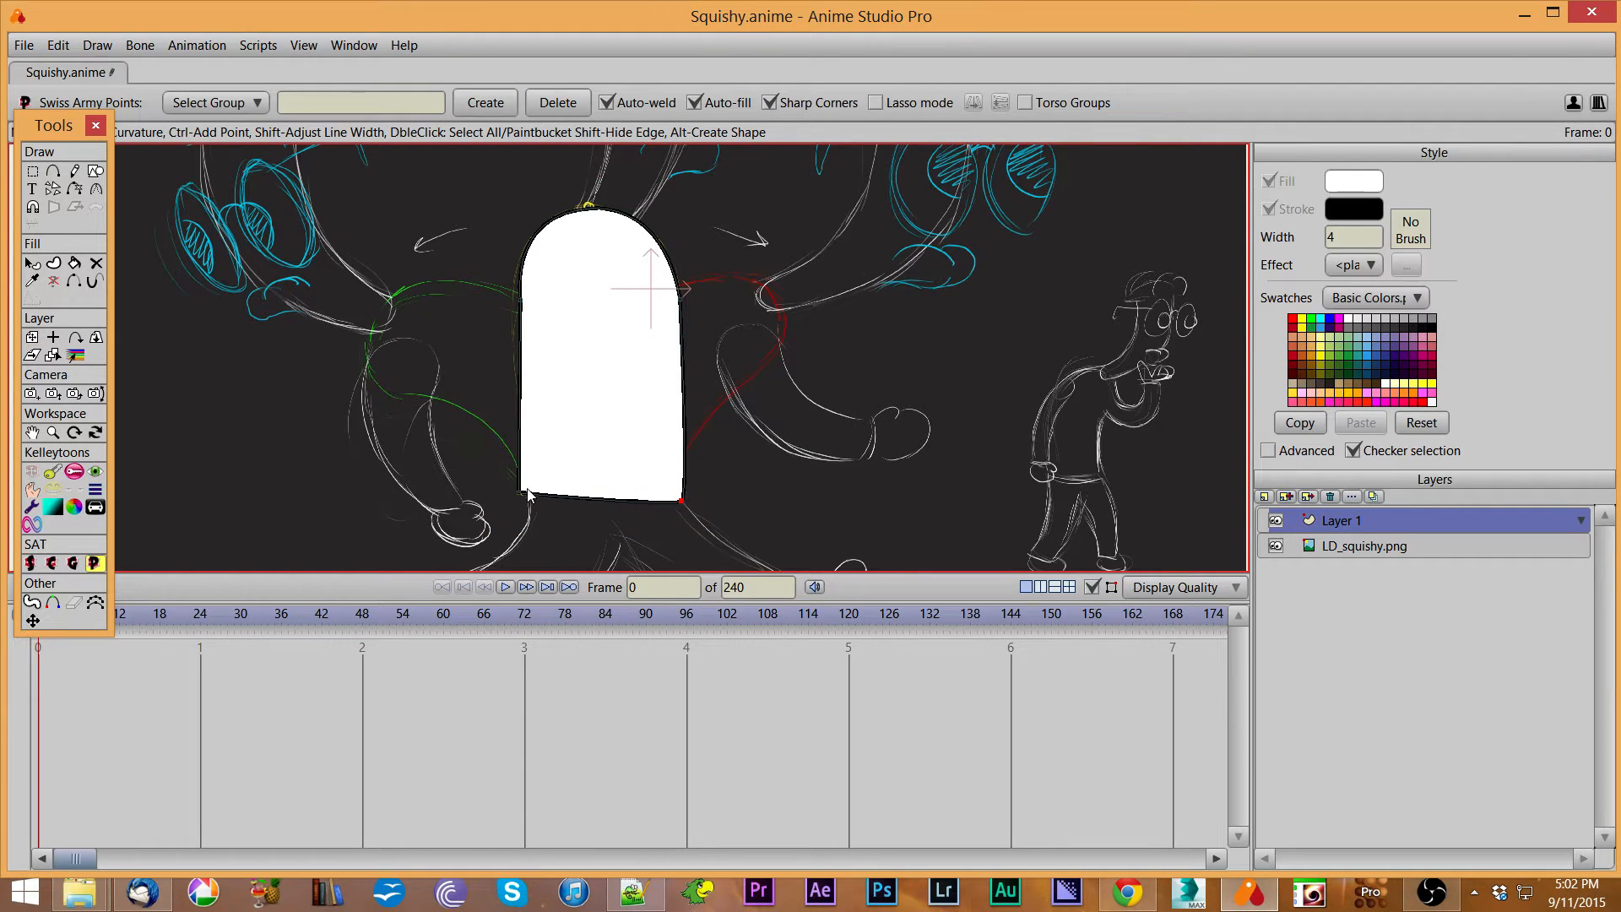
drag(519, 490, 517, 493)
Create a bone layer named Bones and nest Layer 1 inside it.
click(1264, 499)
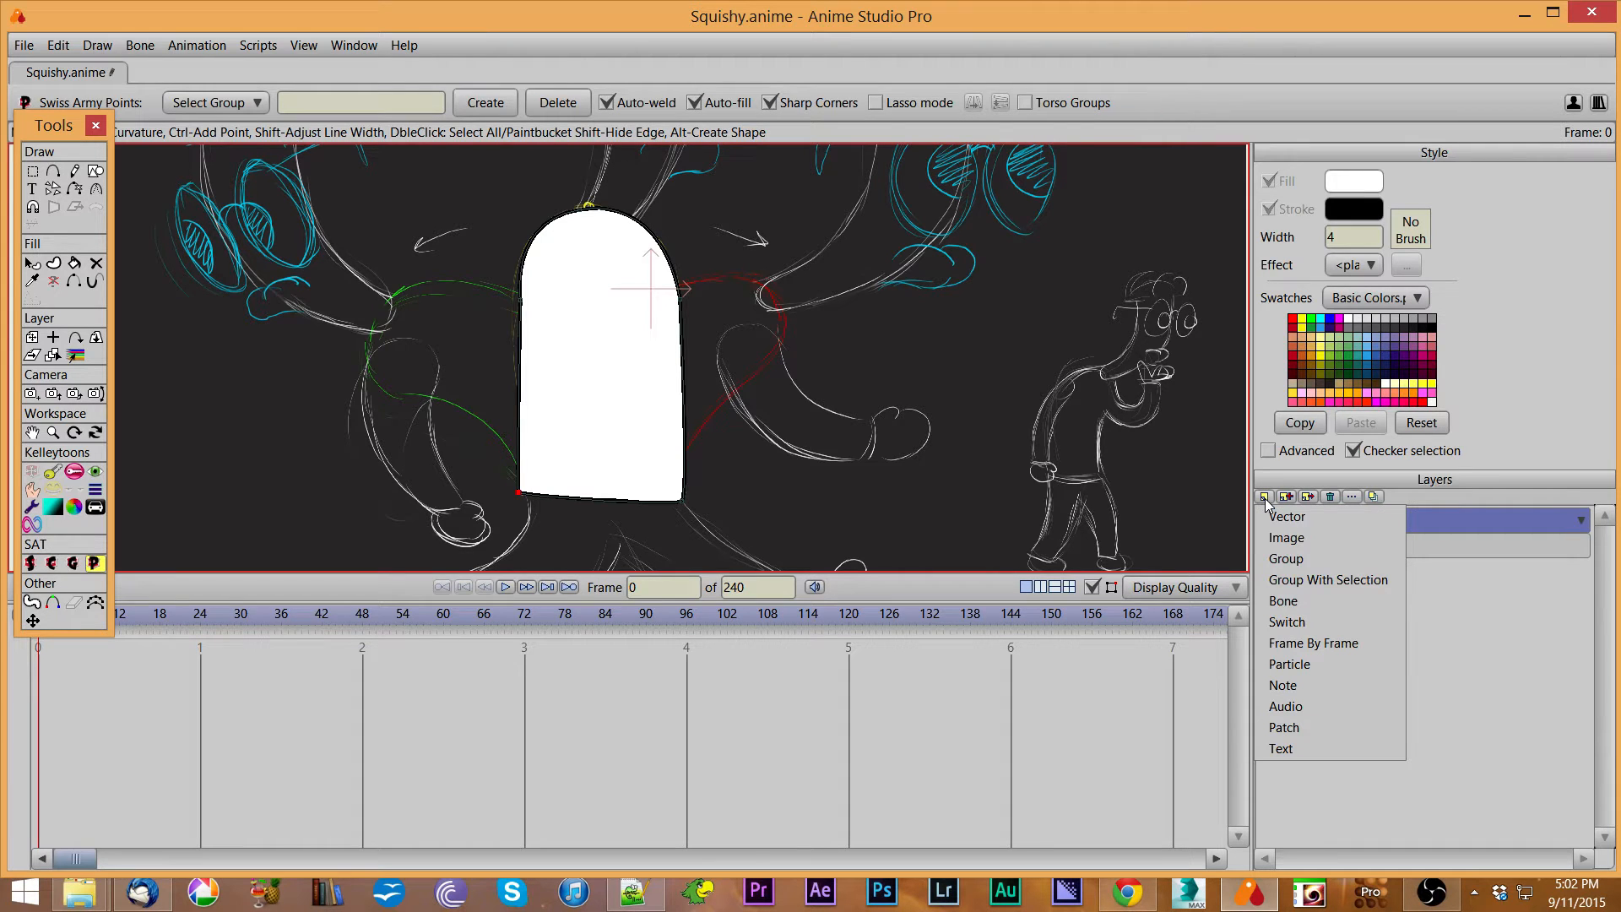
click(1304, 601)
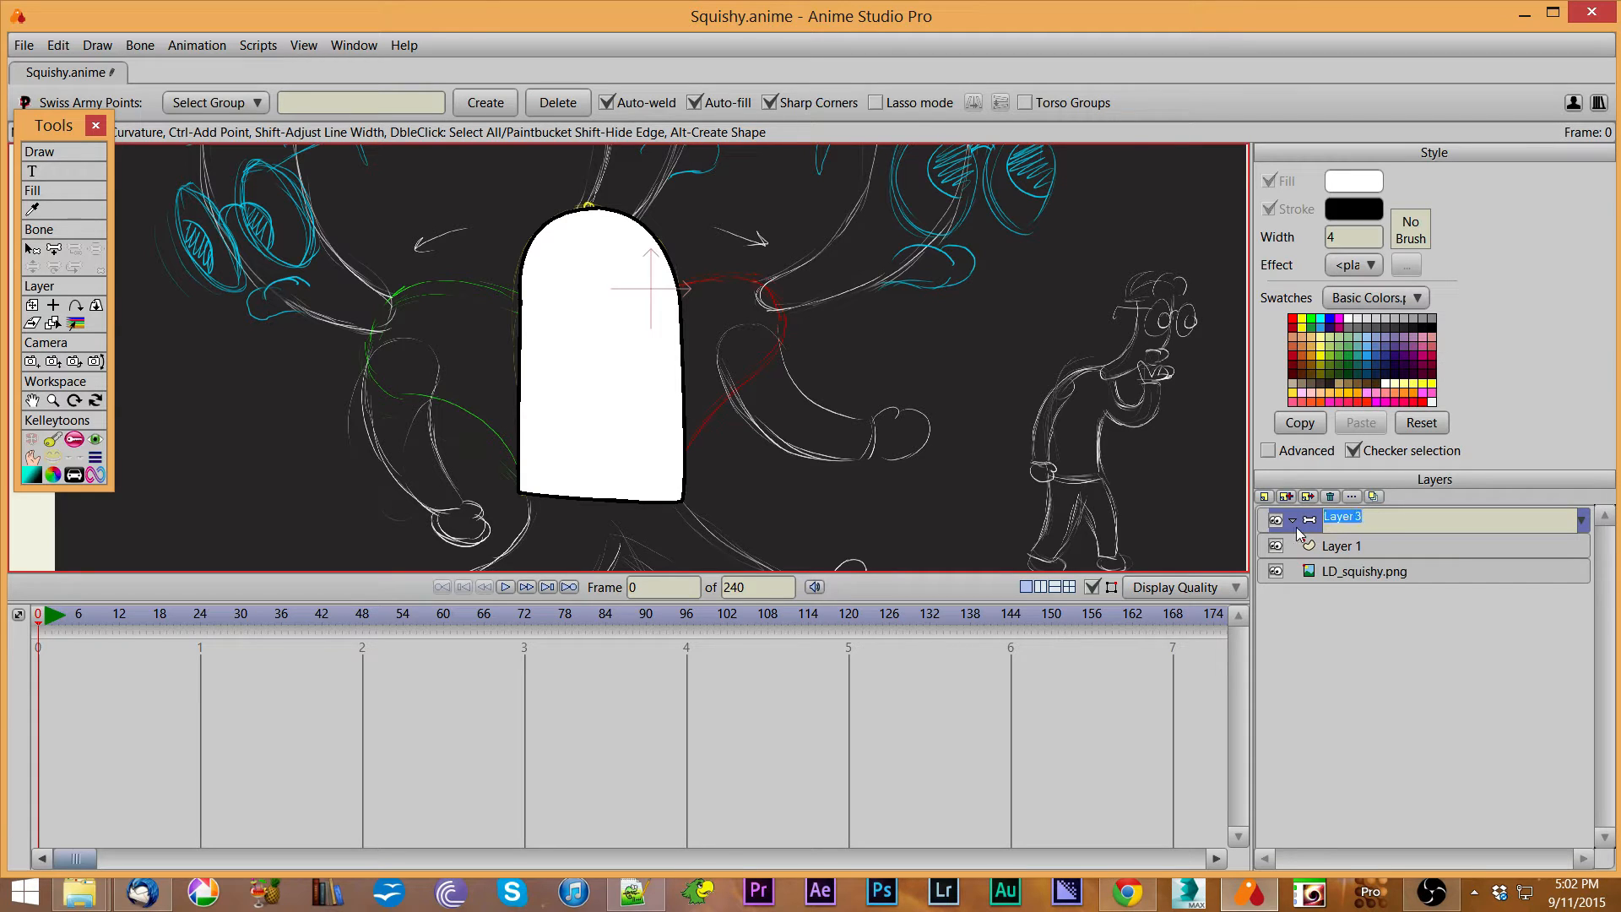
text(Bibeones)
key(Return)
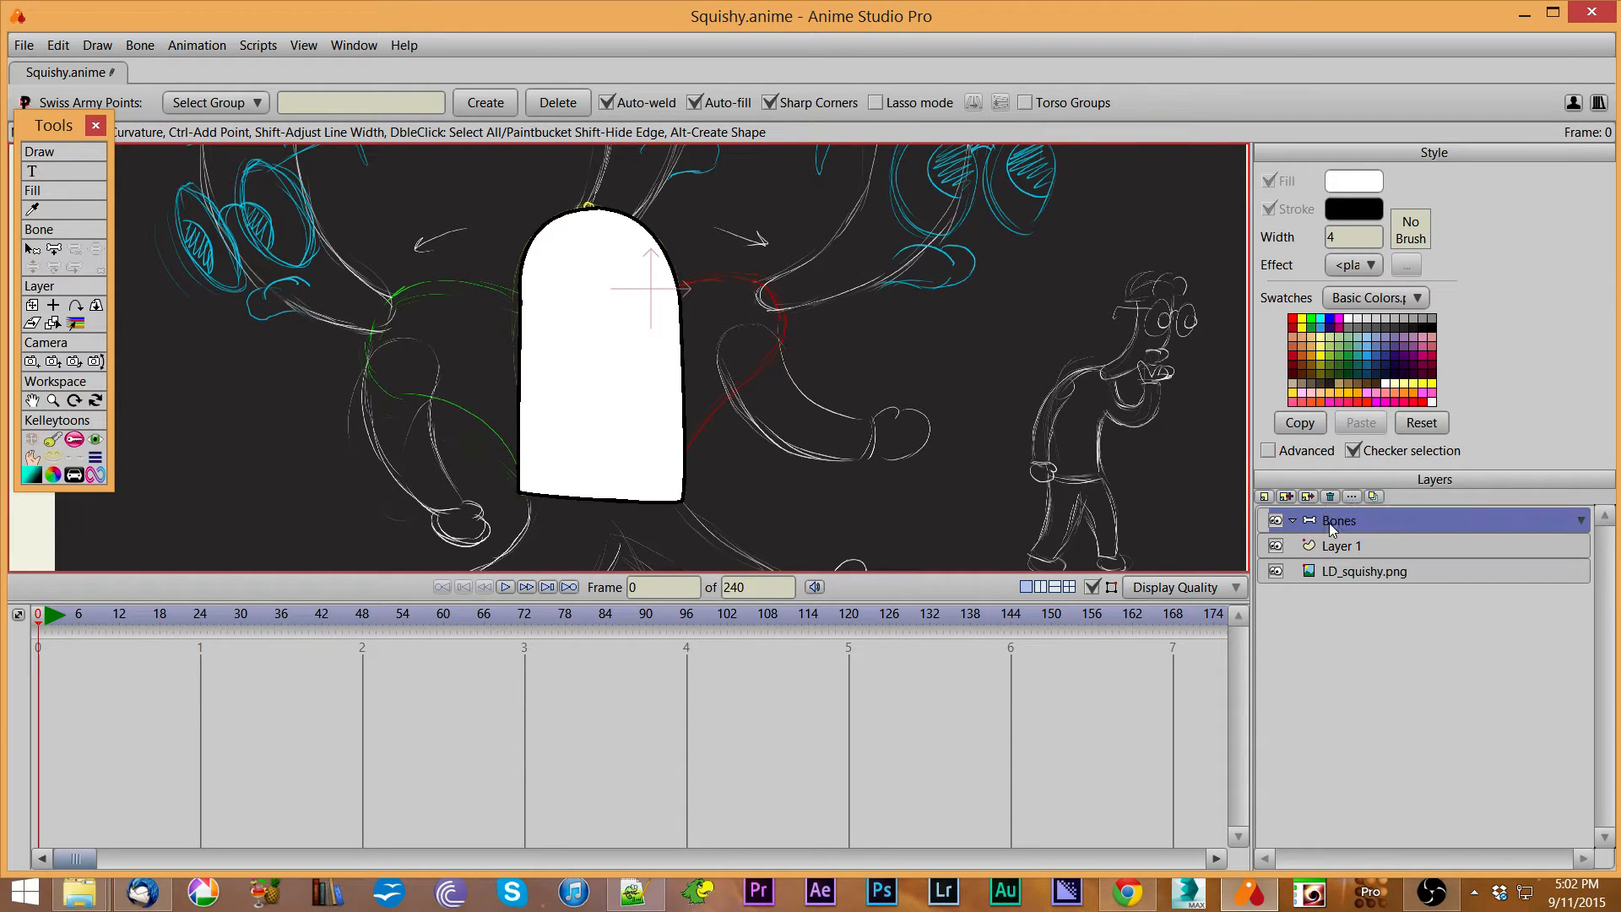
click(1328, 545)
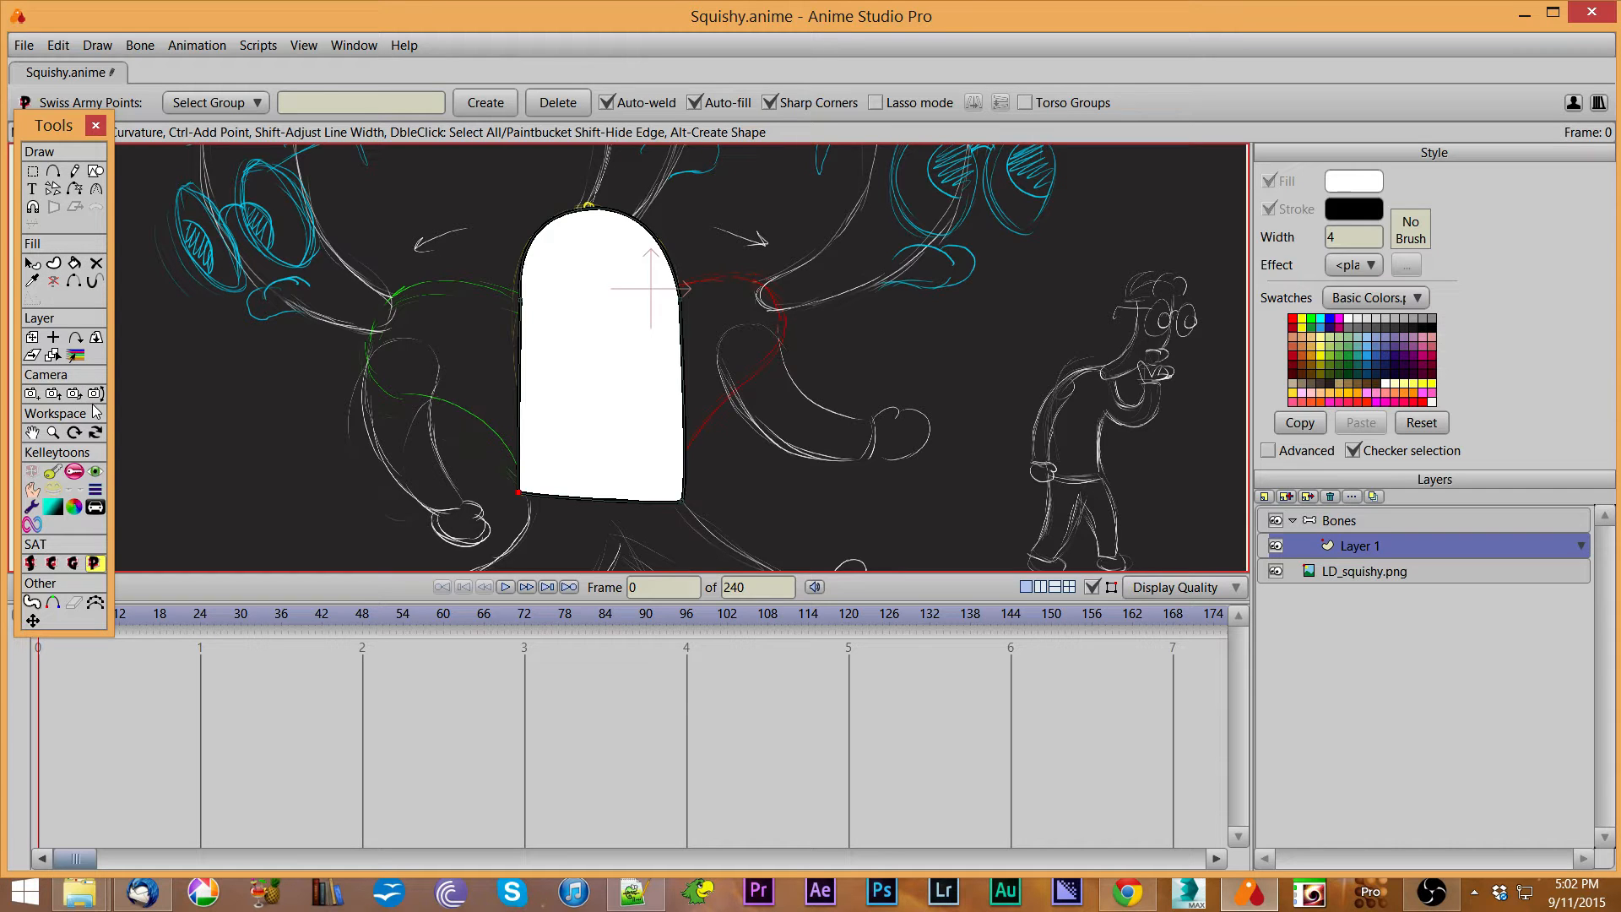
On the Bones layer, draw an upright bone from the torso's base to near its top and name it Body.
click(95, 432)
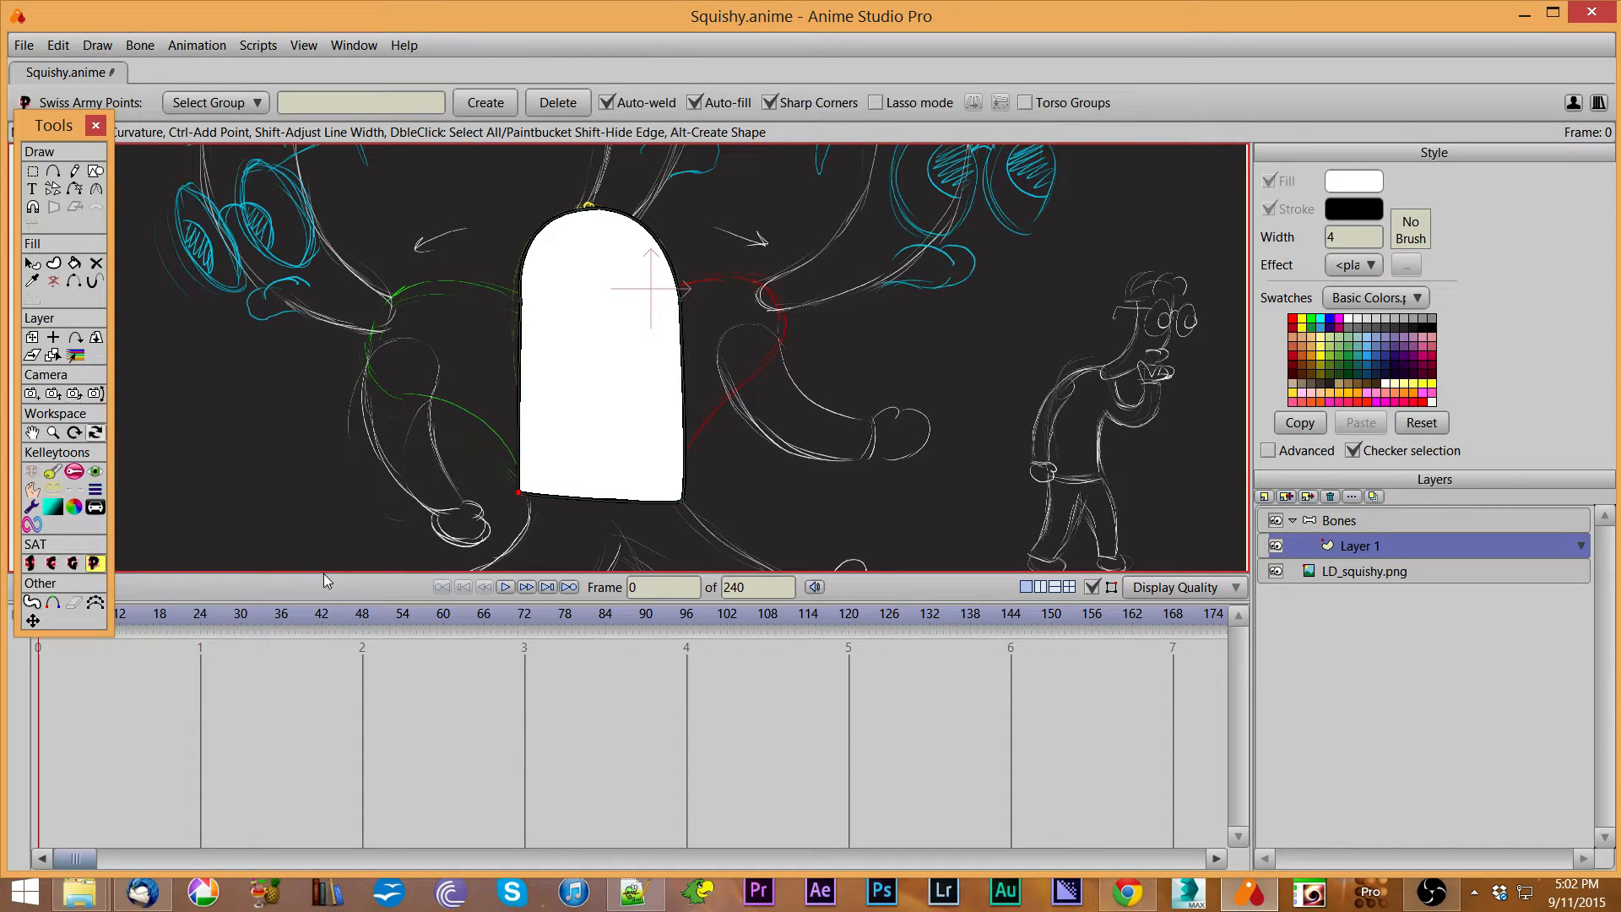
click(1325, 521)
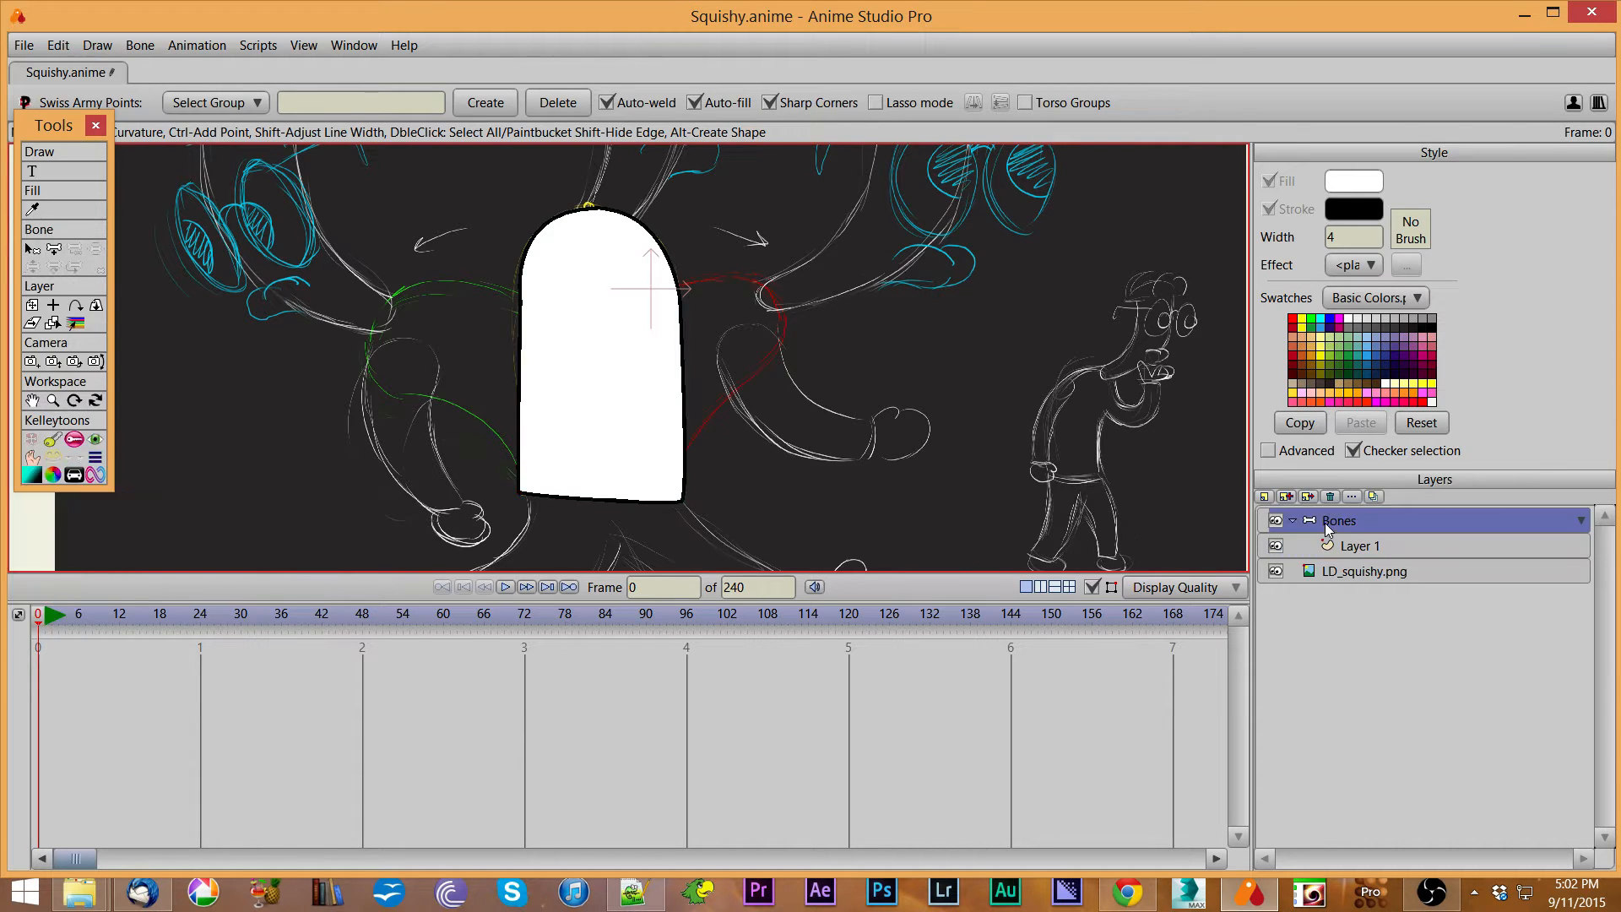
click(53, 250)
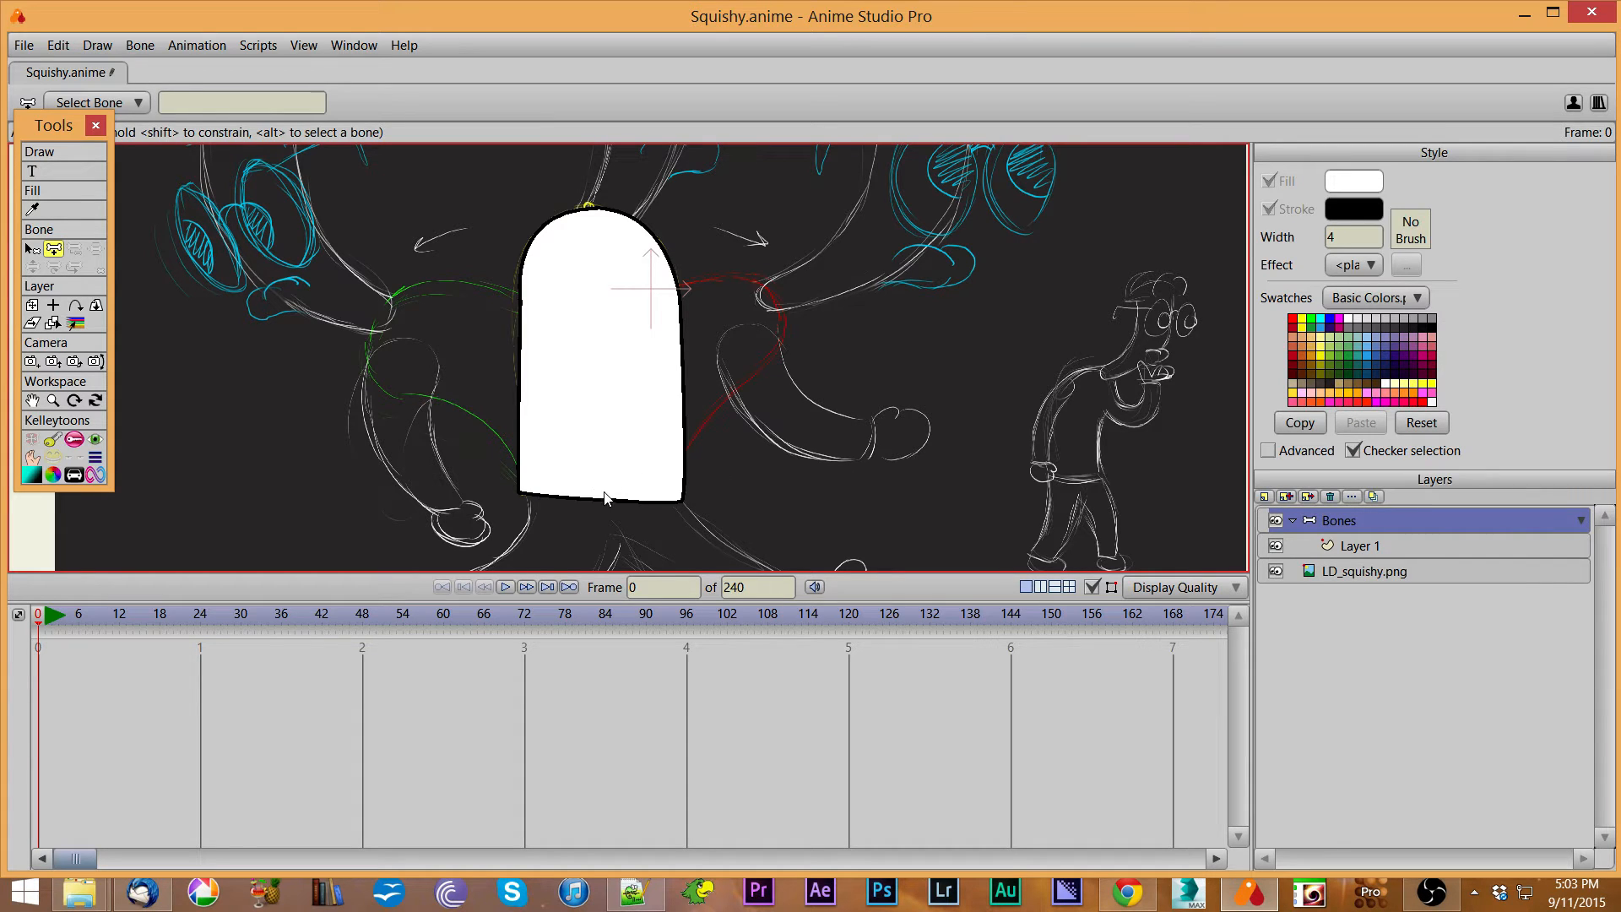
drag(601, 488, 601, 251)
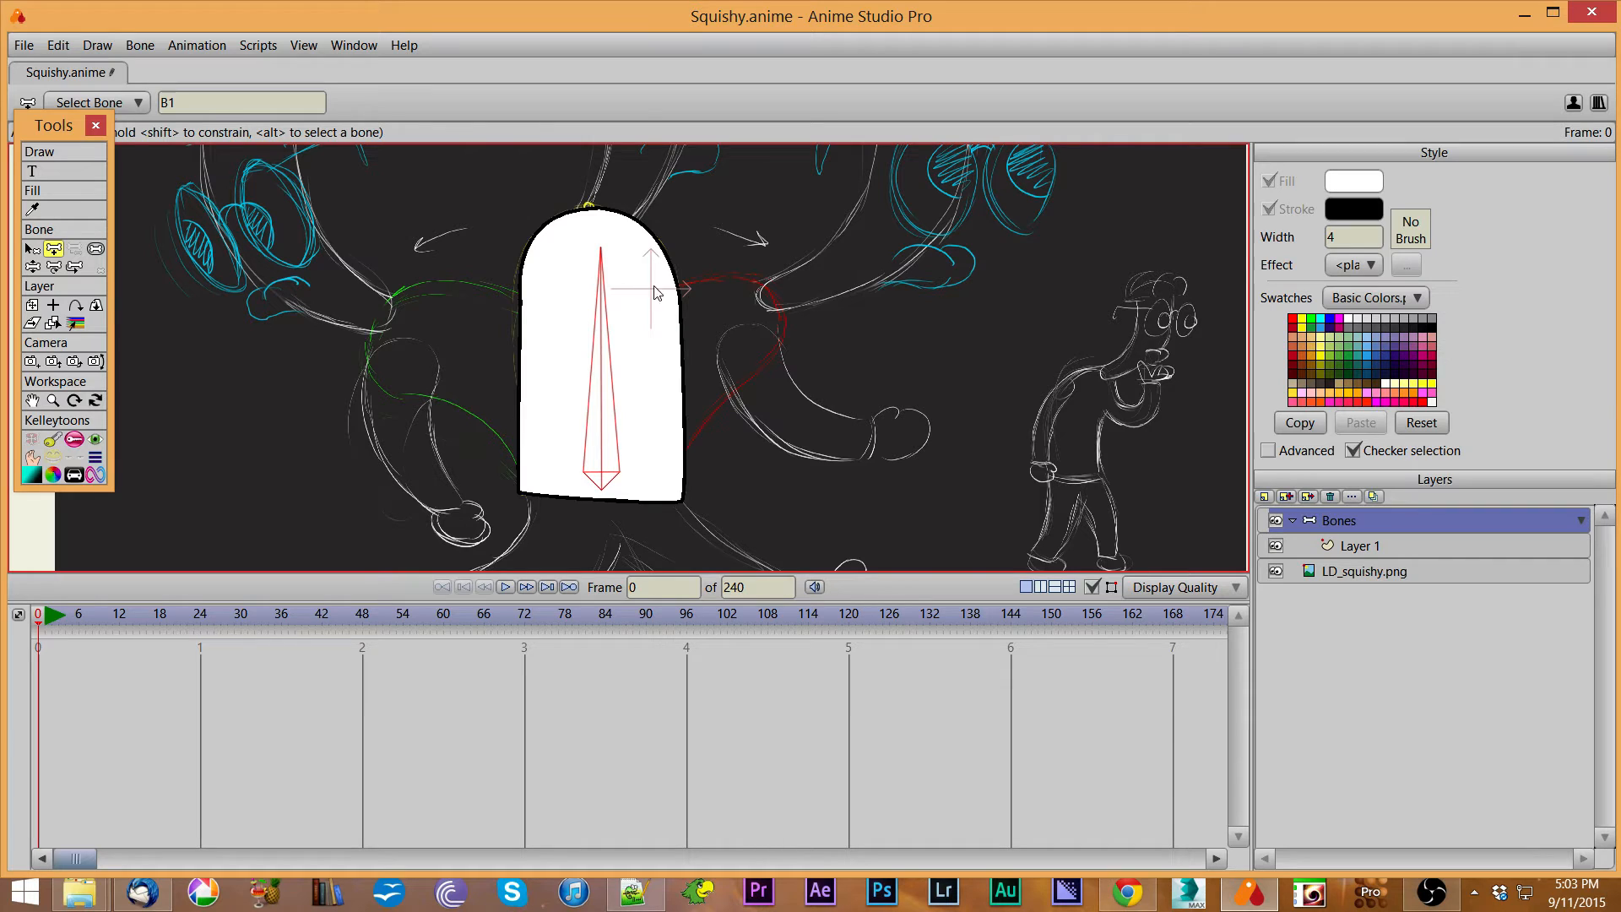
drag(38, 125, 32, 182)
double_click(186, 102)
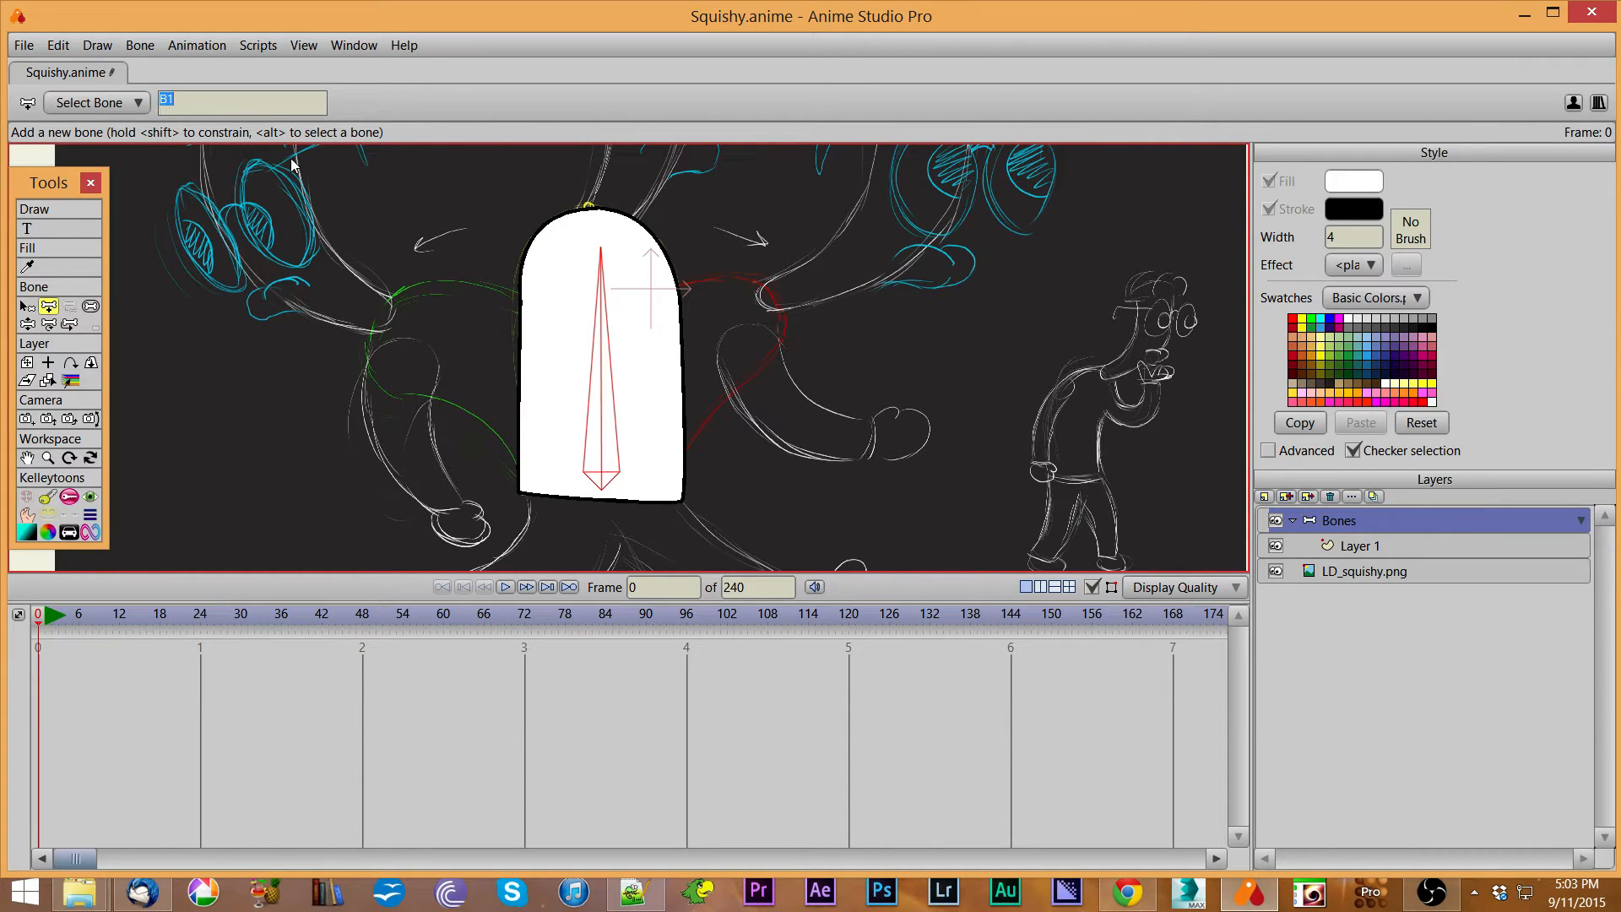
text(Body)
key(Return)
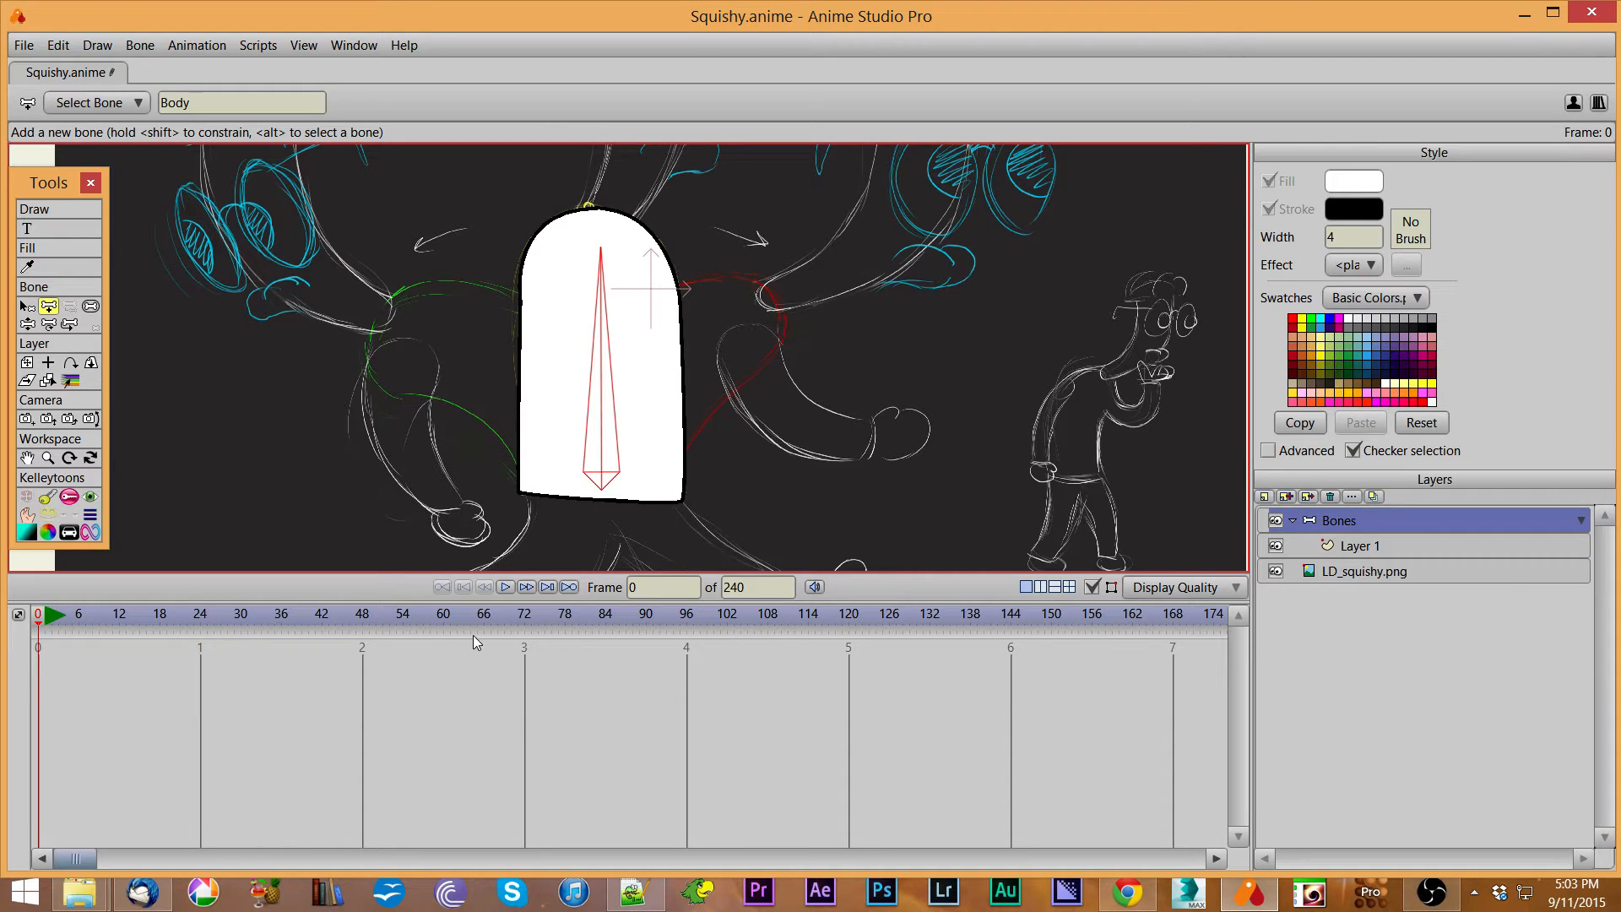
Test the Body bone by tilting it to about 80 degrees at frame 61, delete the test keyframes and return to frame 0.
click(449, 613)
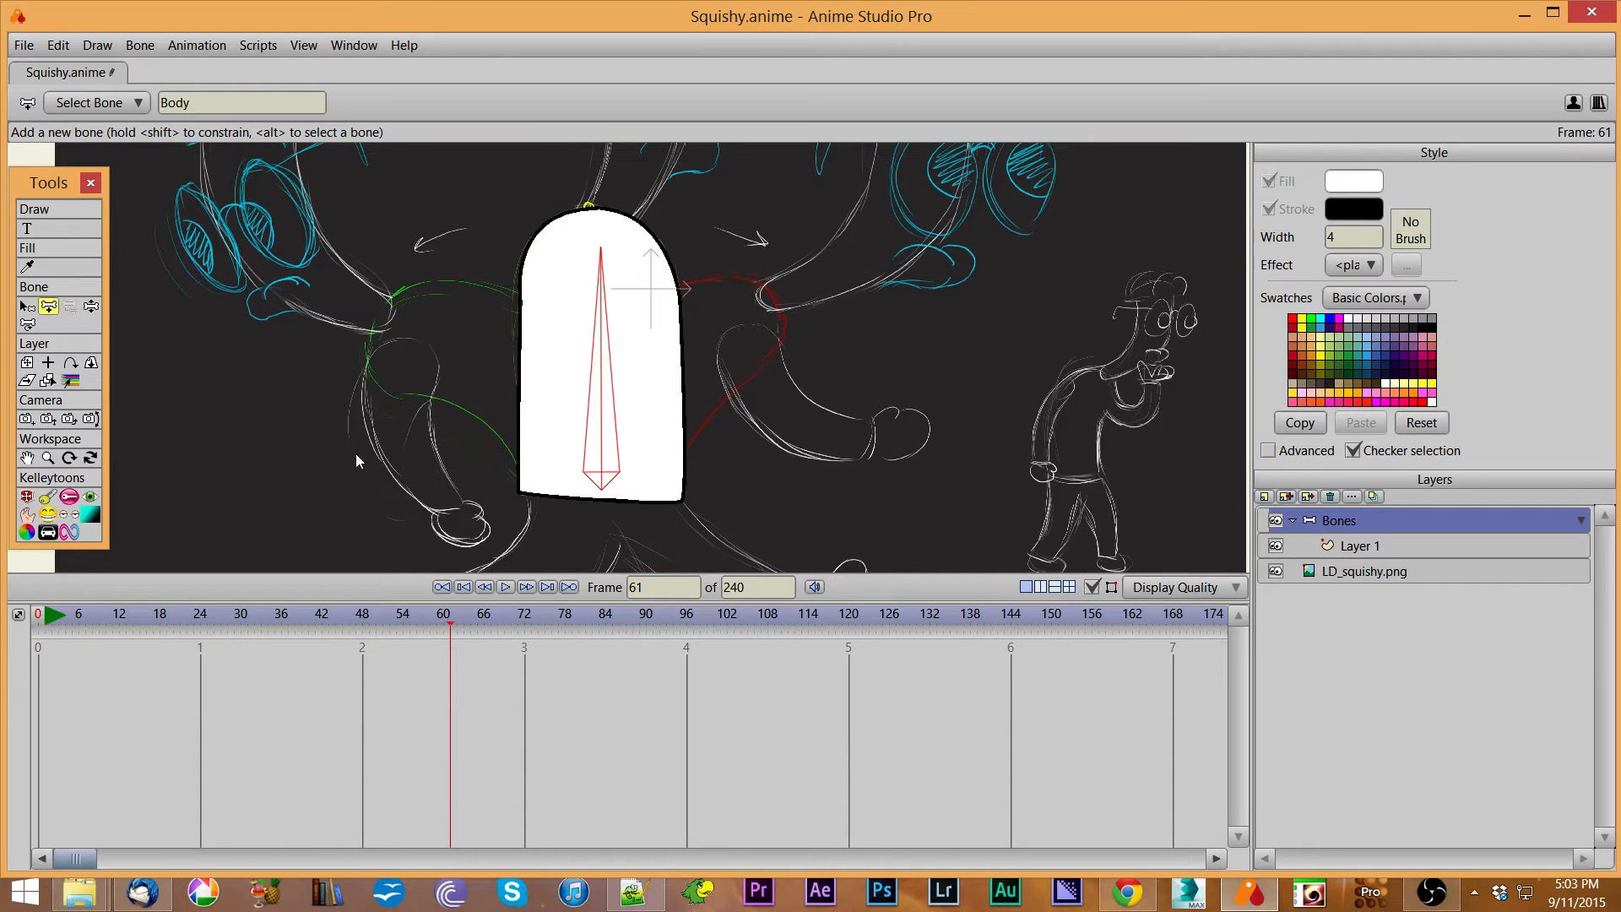
click(27, 497)
mouse_move(604, 262)
mouse_down()
mouse_move(641, 262)
mouse_move(602, 259)
mouse_up()
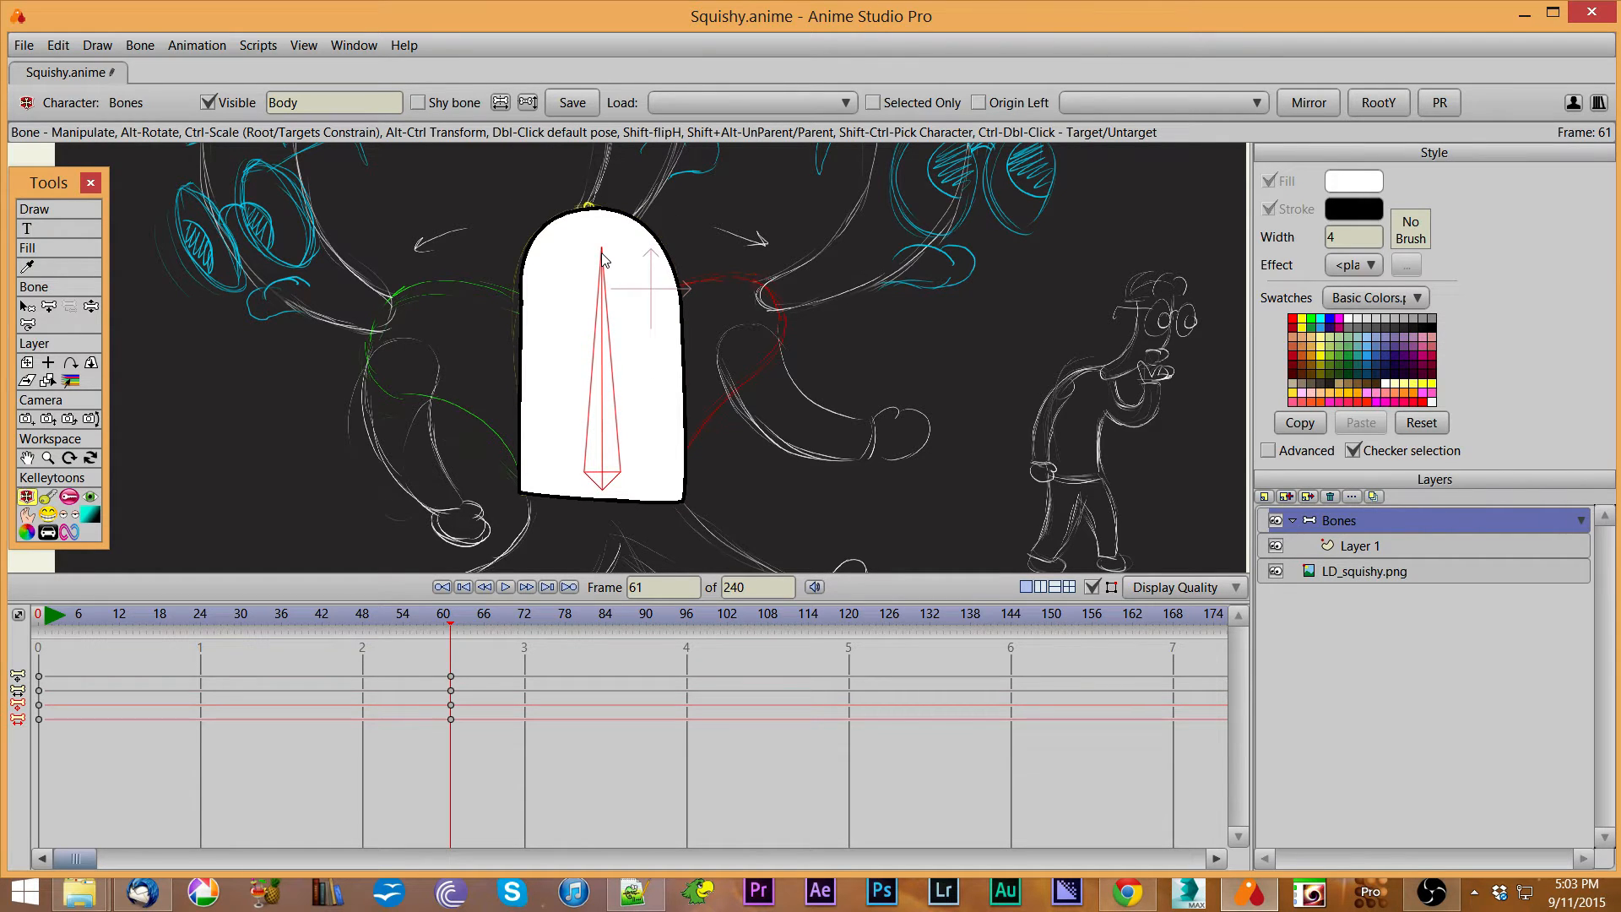
click(27, 325)
drag(605, 278, 642, 279)
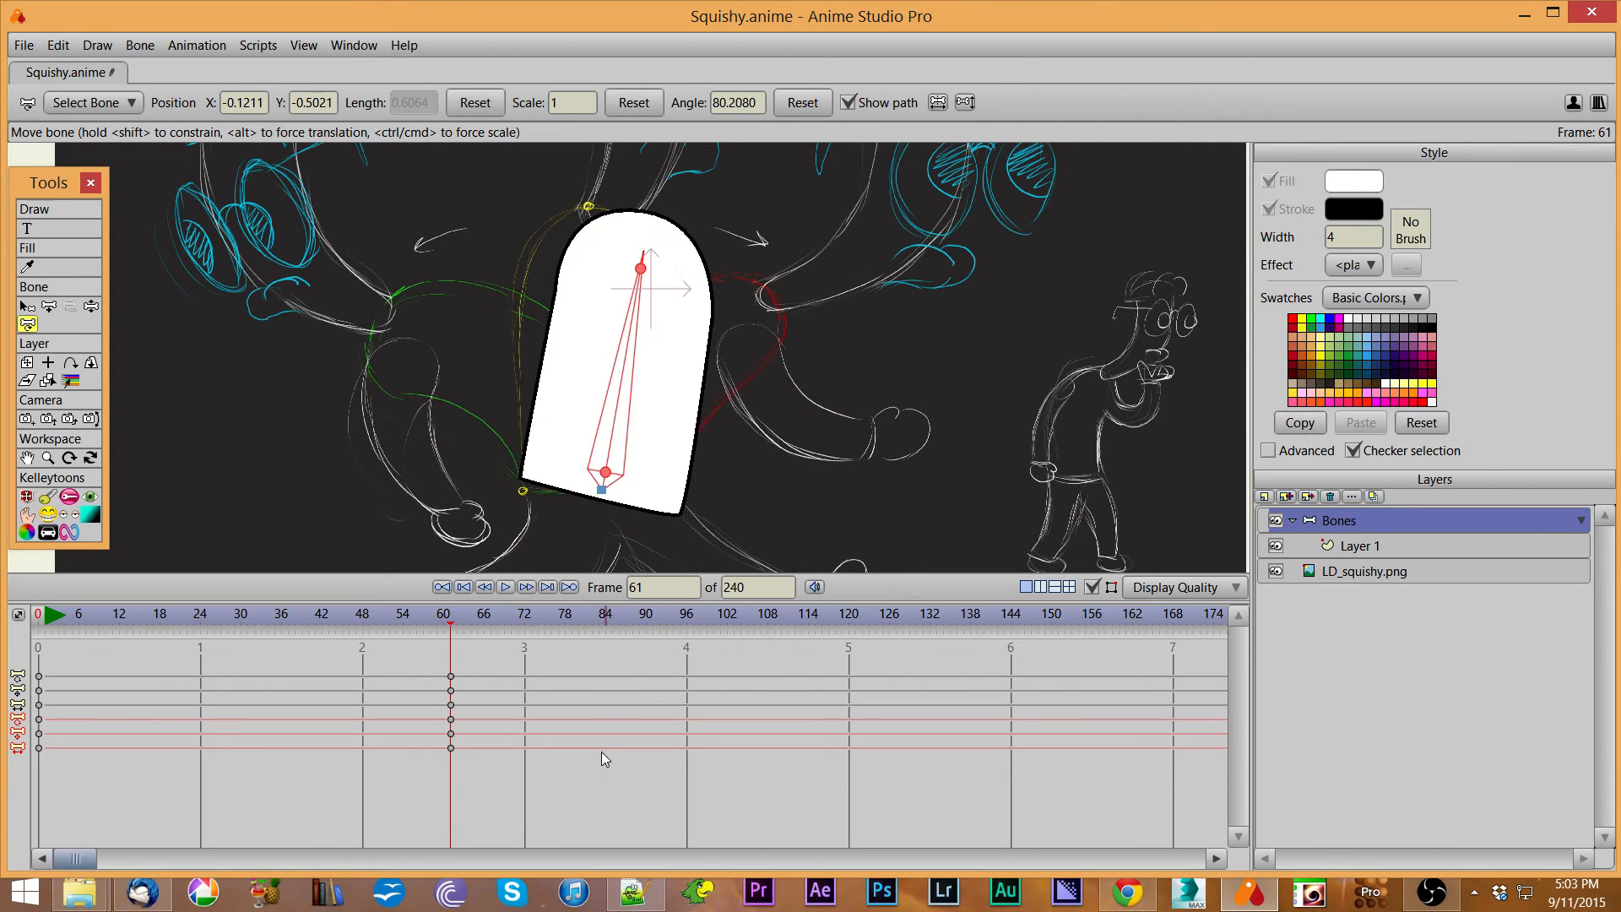
drag(595, 806, 378, 663)
key(Delete)
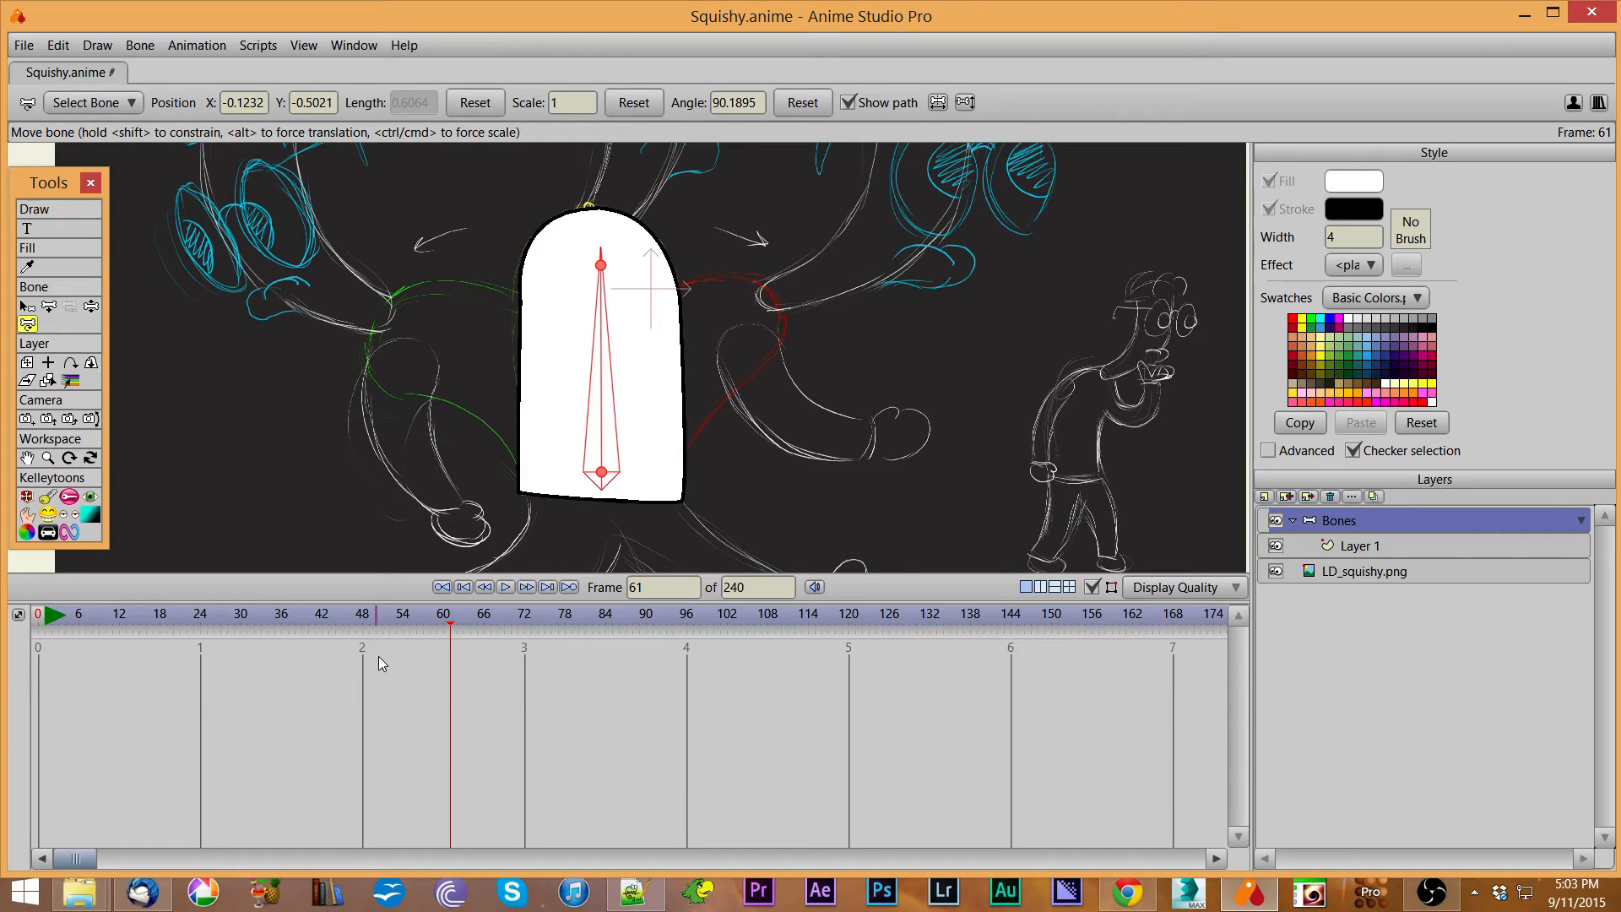
drag(281, 613, 34, 613)
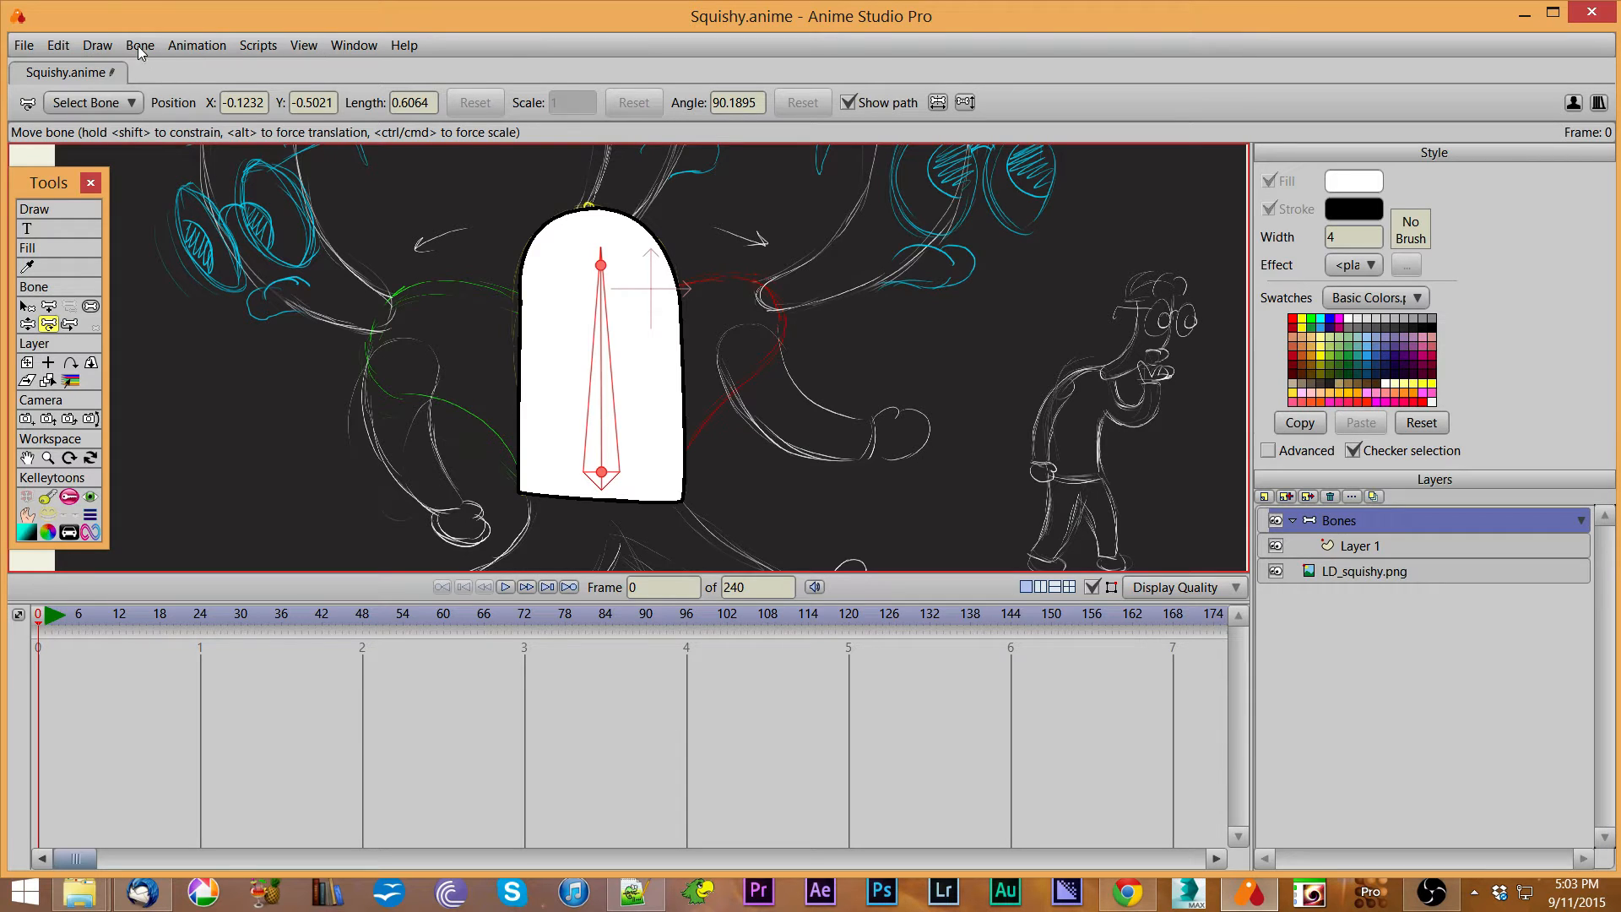
Open the Actions window, place it clear of the screen edge and show its Smart Bones list.
click(344, 49)
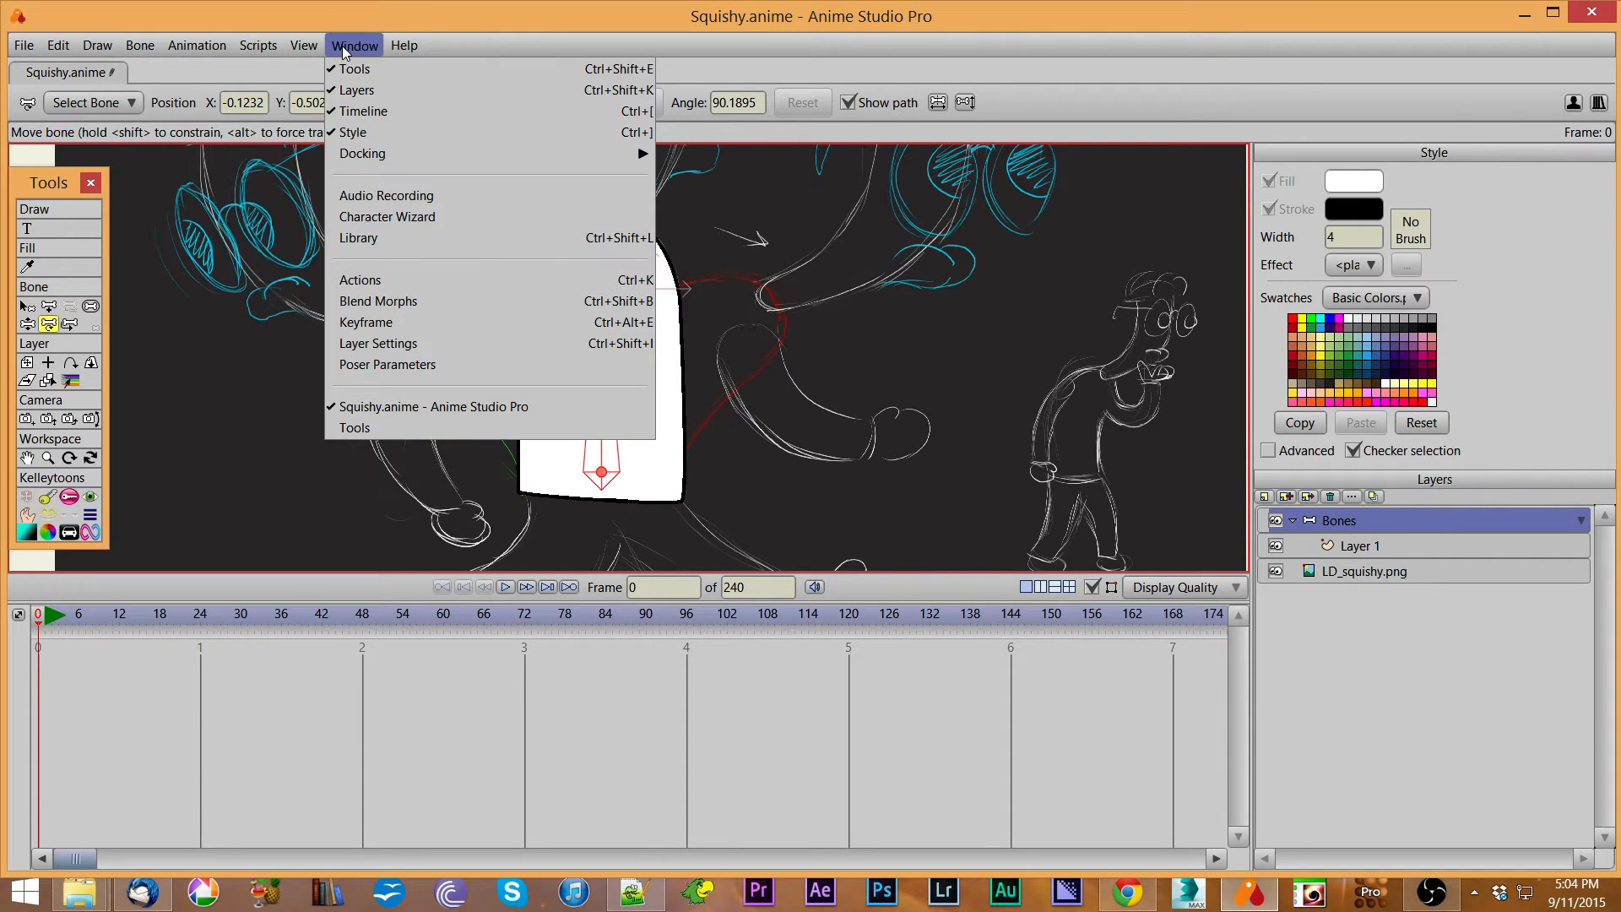
mouse_move(485, 154)
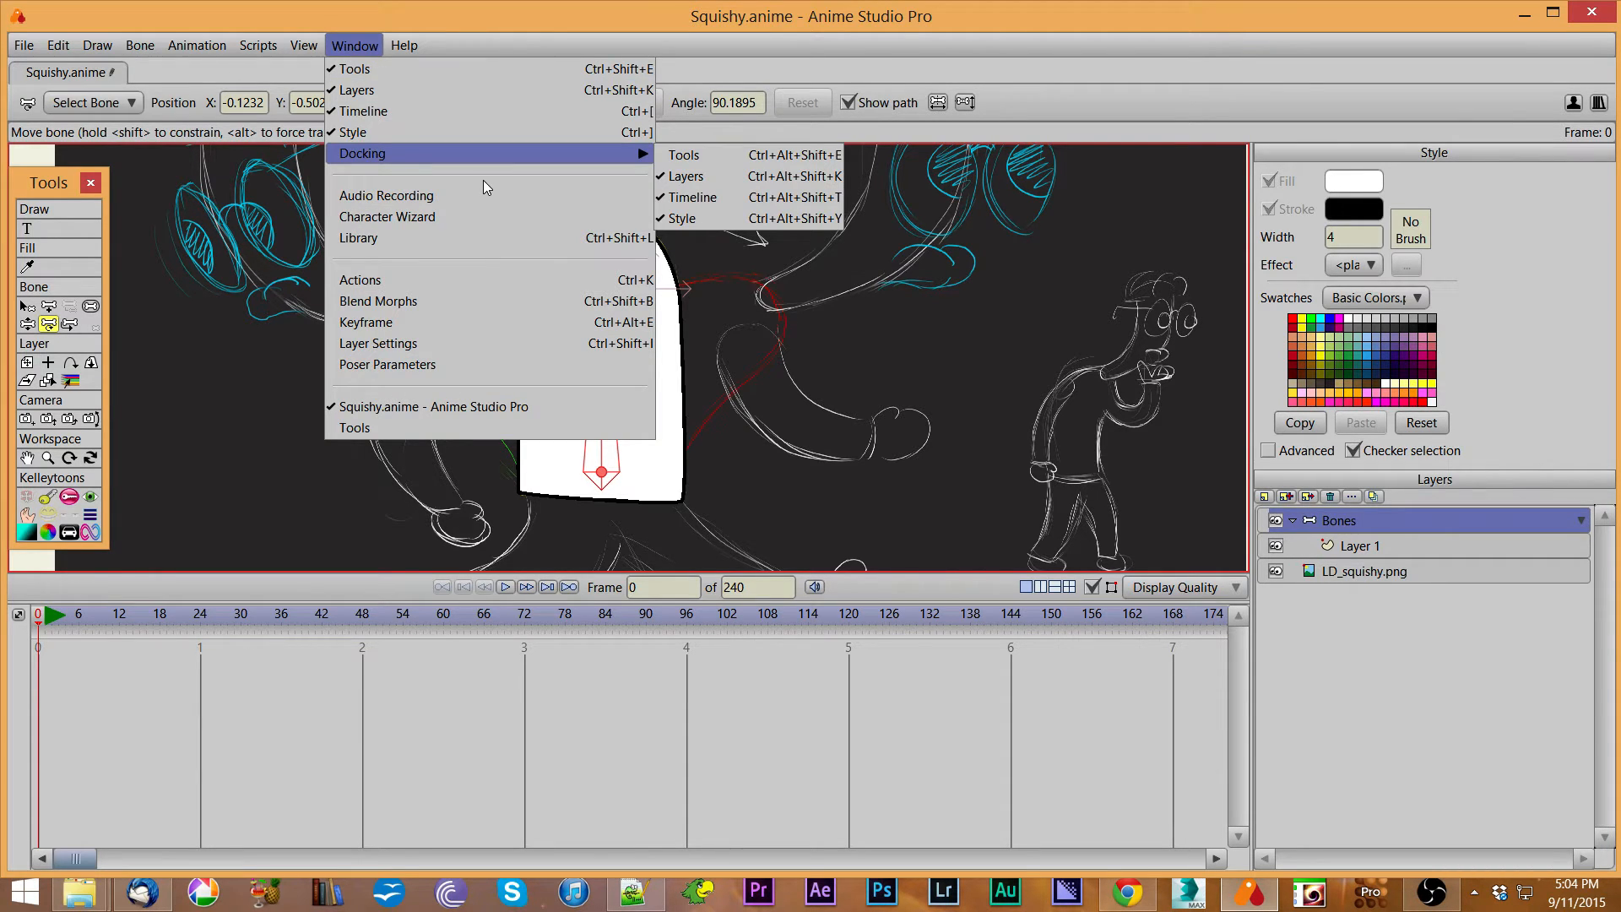
click(455, 278)
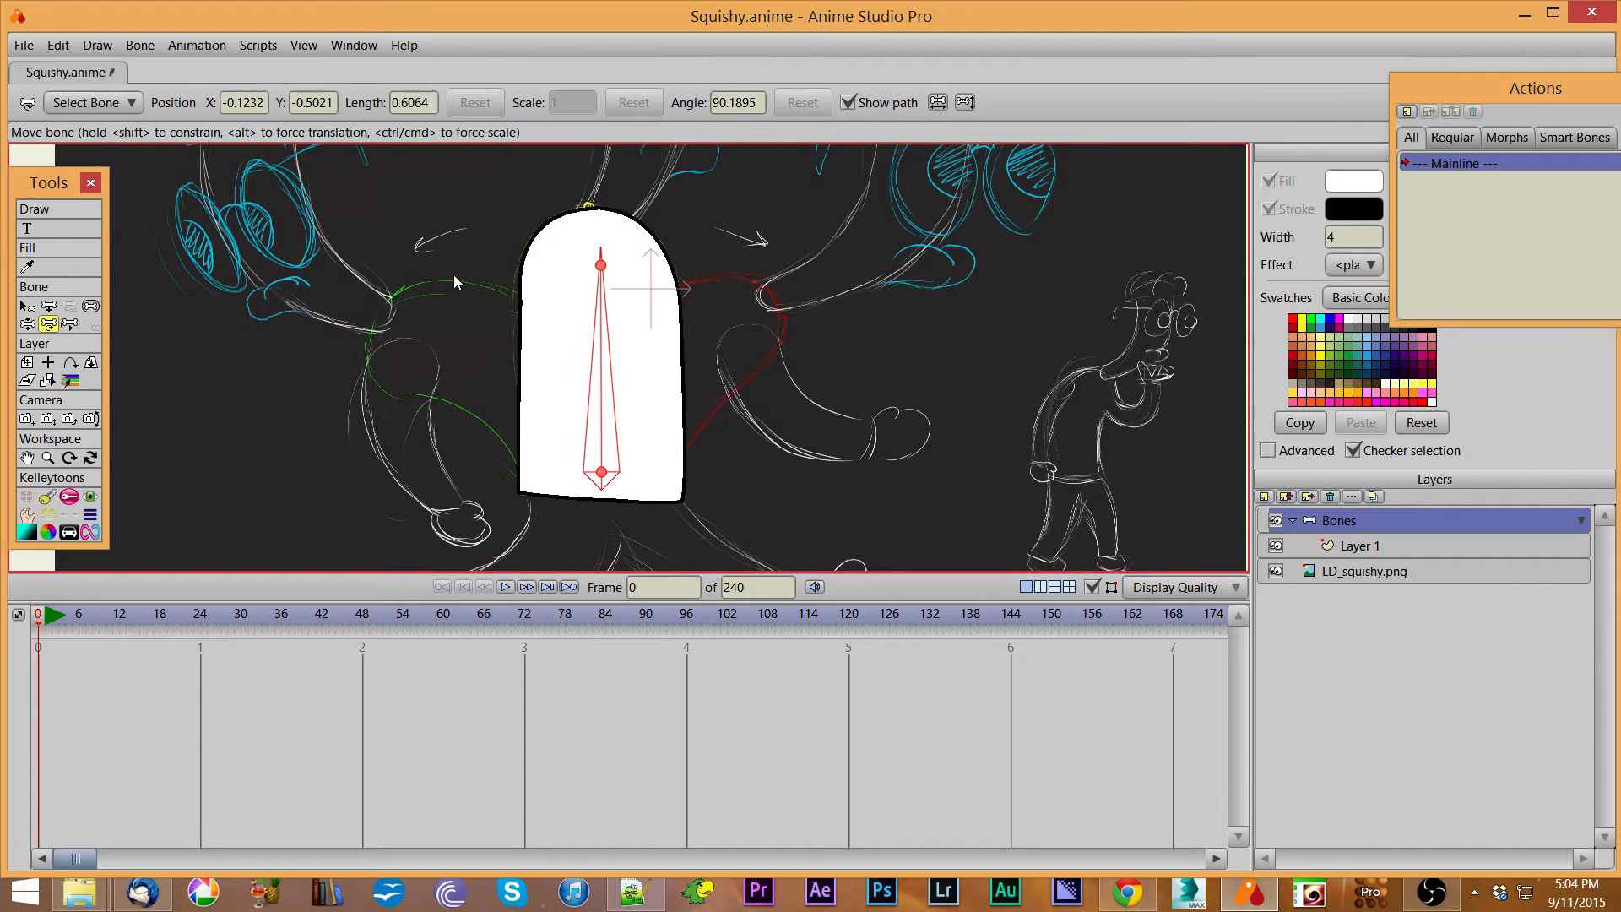
drag(1575, 109, 1360, 153)
click(1381, 183)
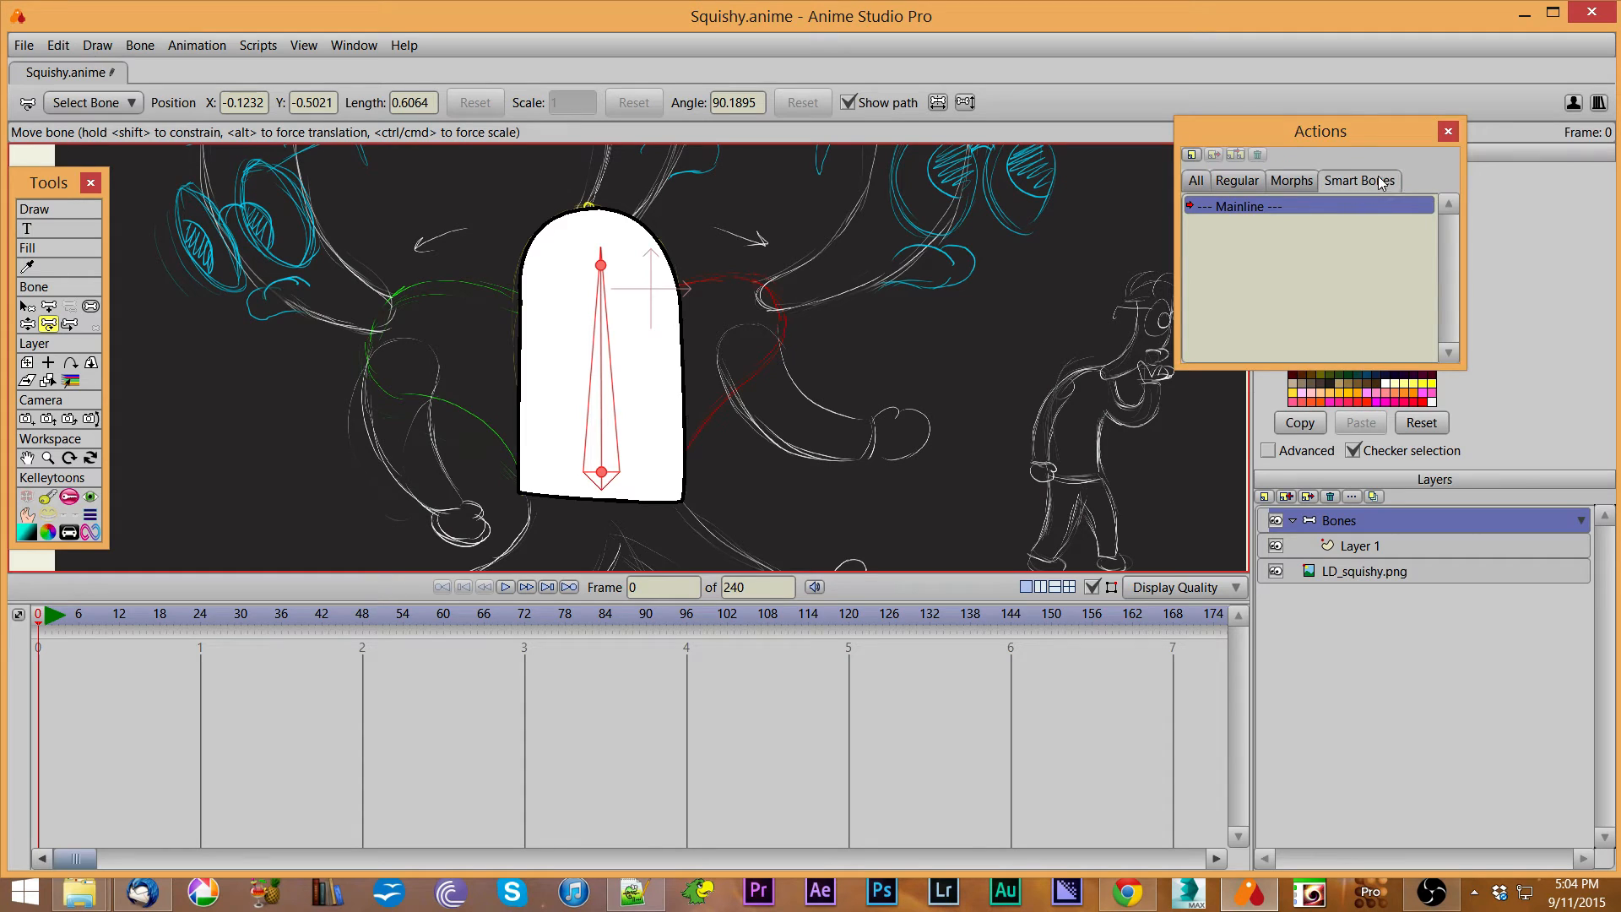
Create a smart bone action named Body to match the torso bone.
click(1191, 155)
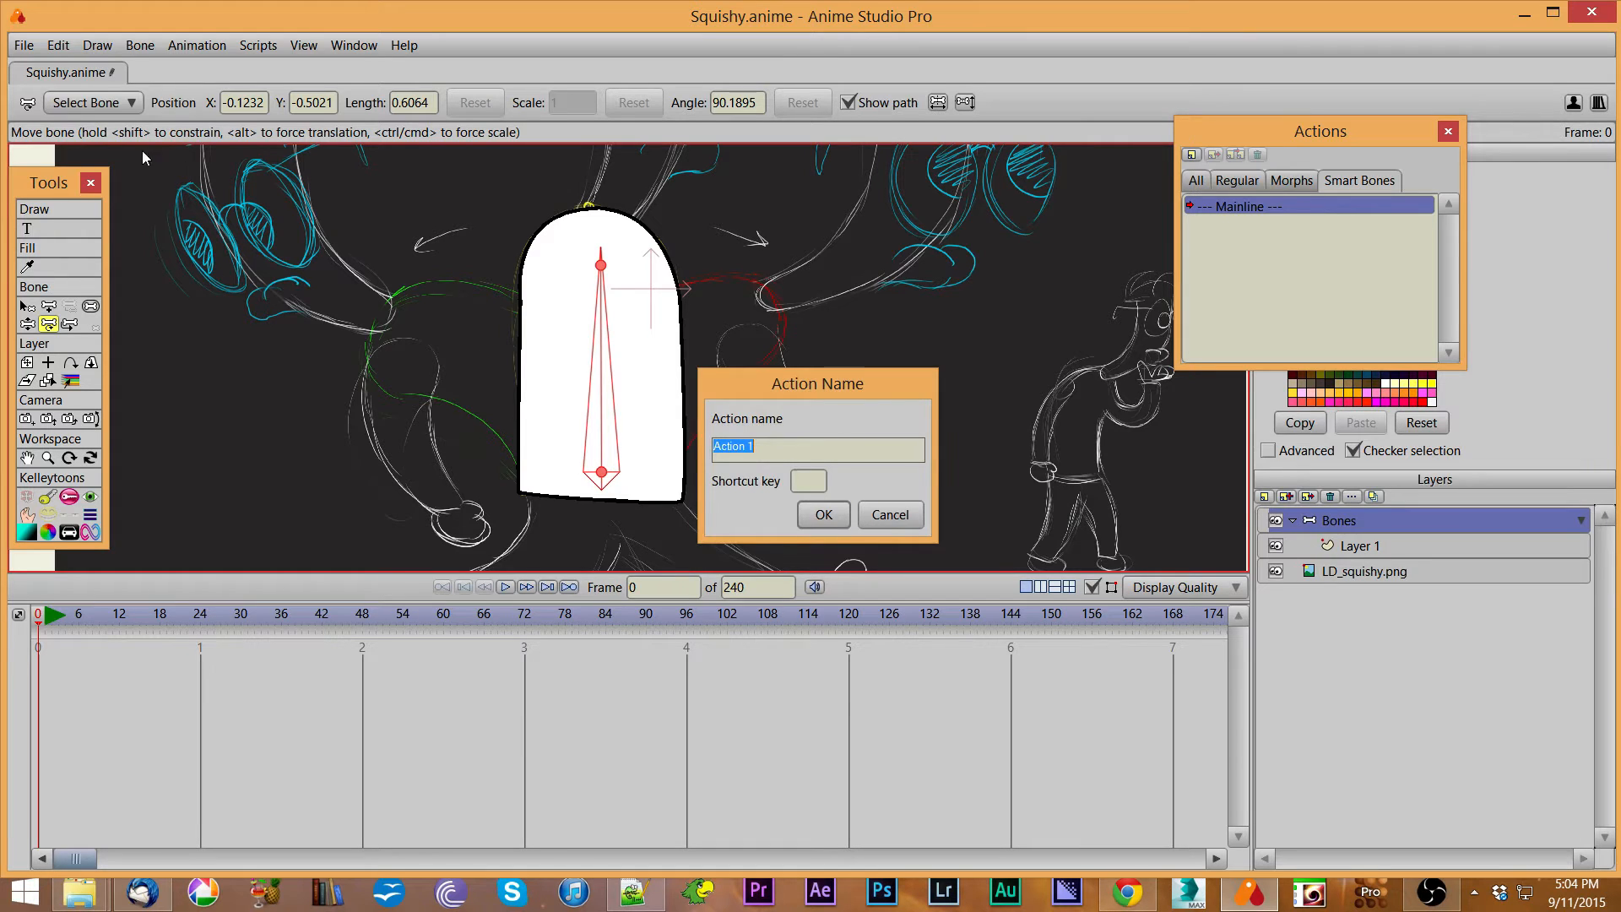
text(Bone)
key(BackSpace)
key(BackSpace)
key(BackSpace)
key(BackSpace)
text(GUT)
key(BackSpace)
key(BackSpace)
key(BackSpace)
text(Body)
key(Return)
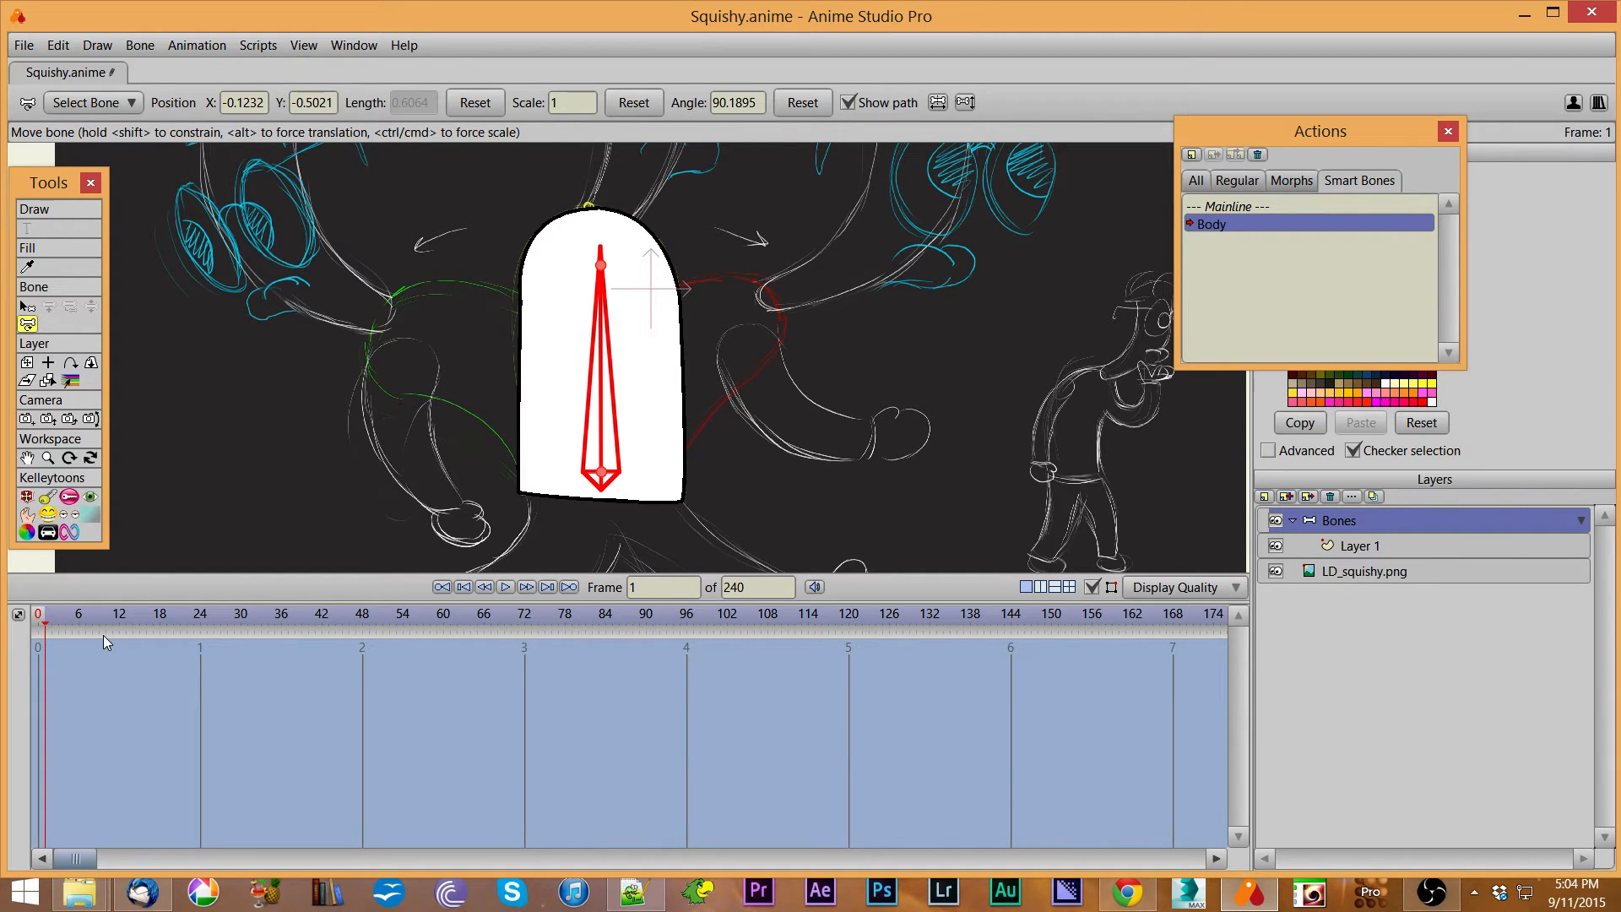
In the Body action, key the upright bone at frame 76 and rotate it to about 141 degrees at frame 2.
click(551, 621)
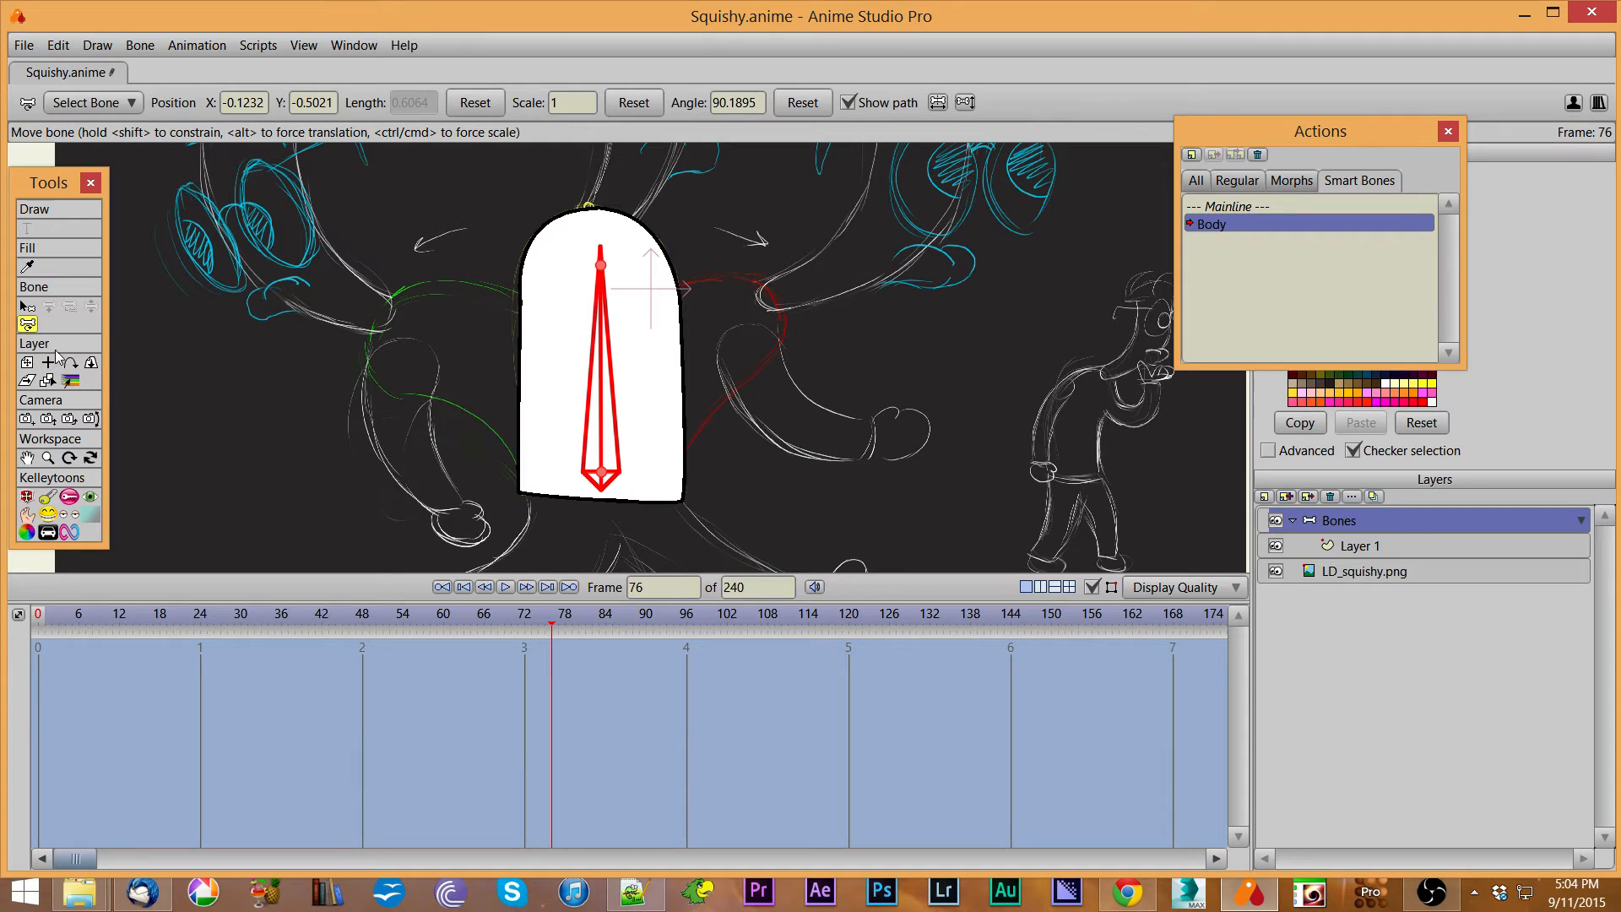
click(602, 374)
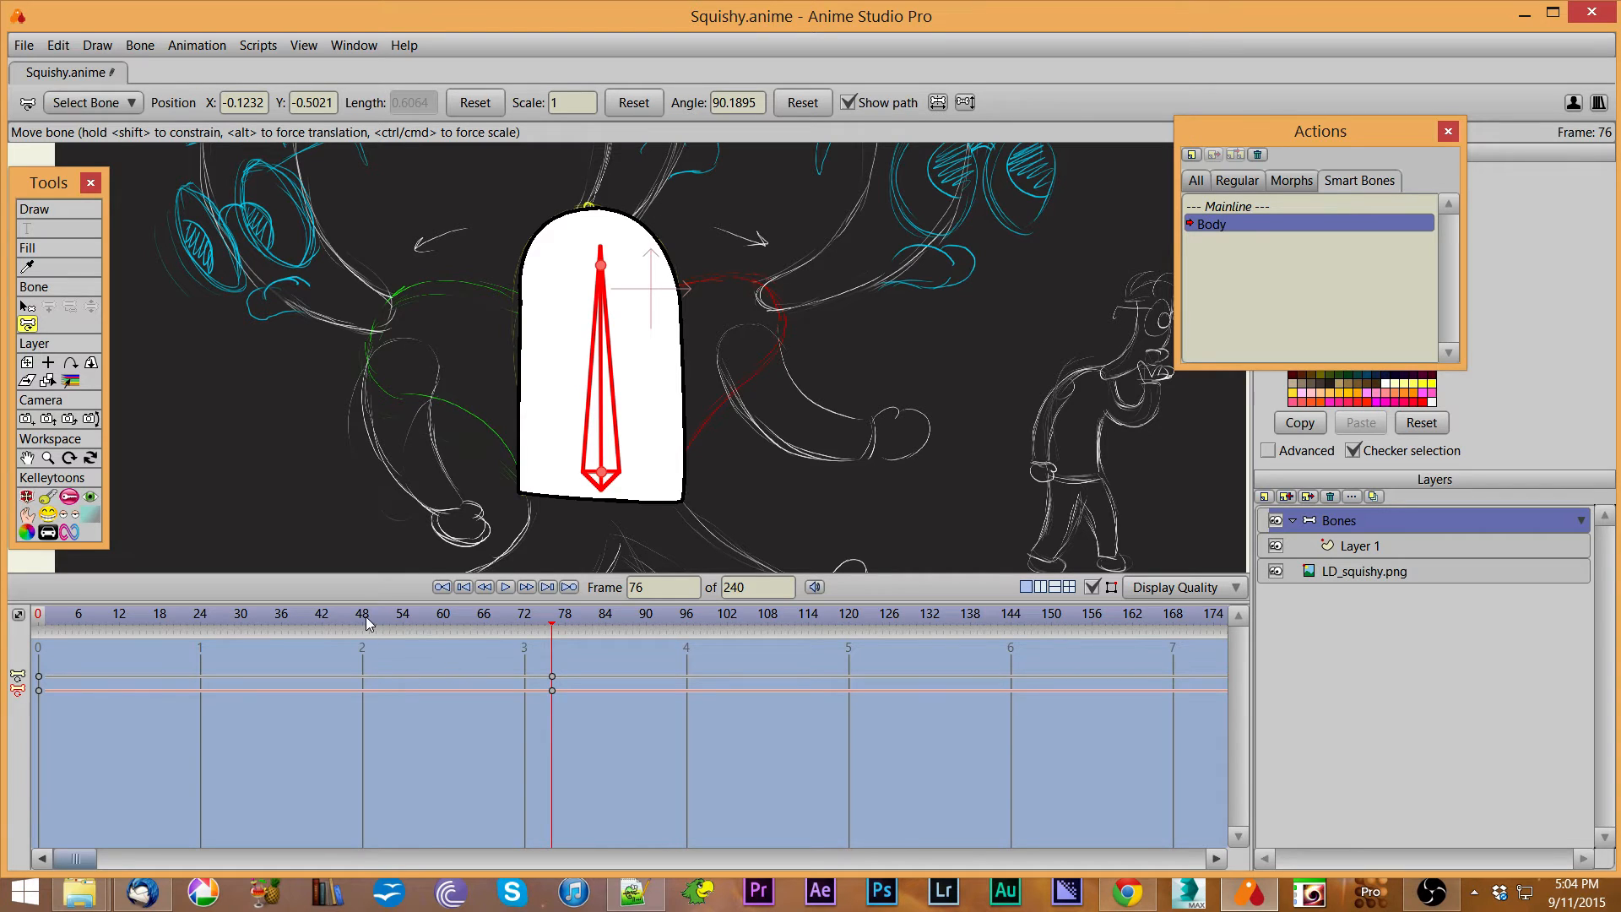
drag(367, 623, 67, 620)
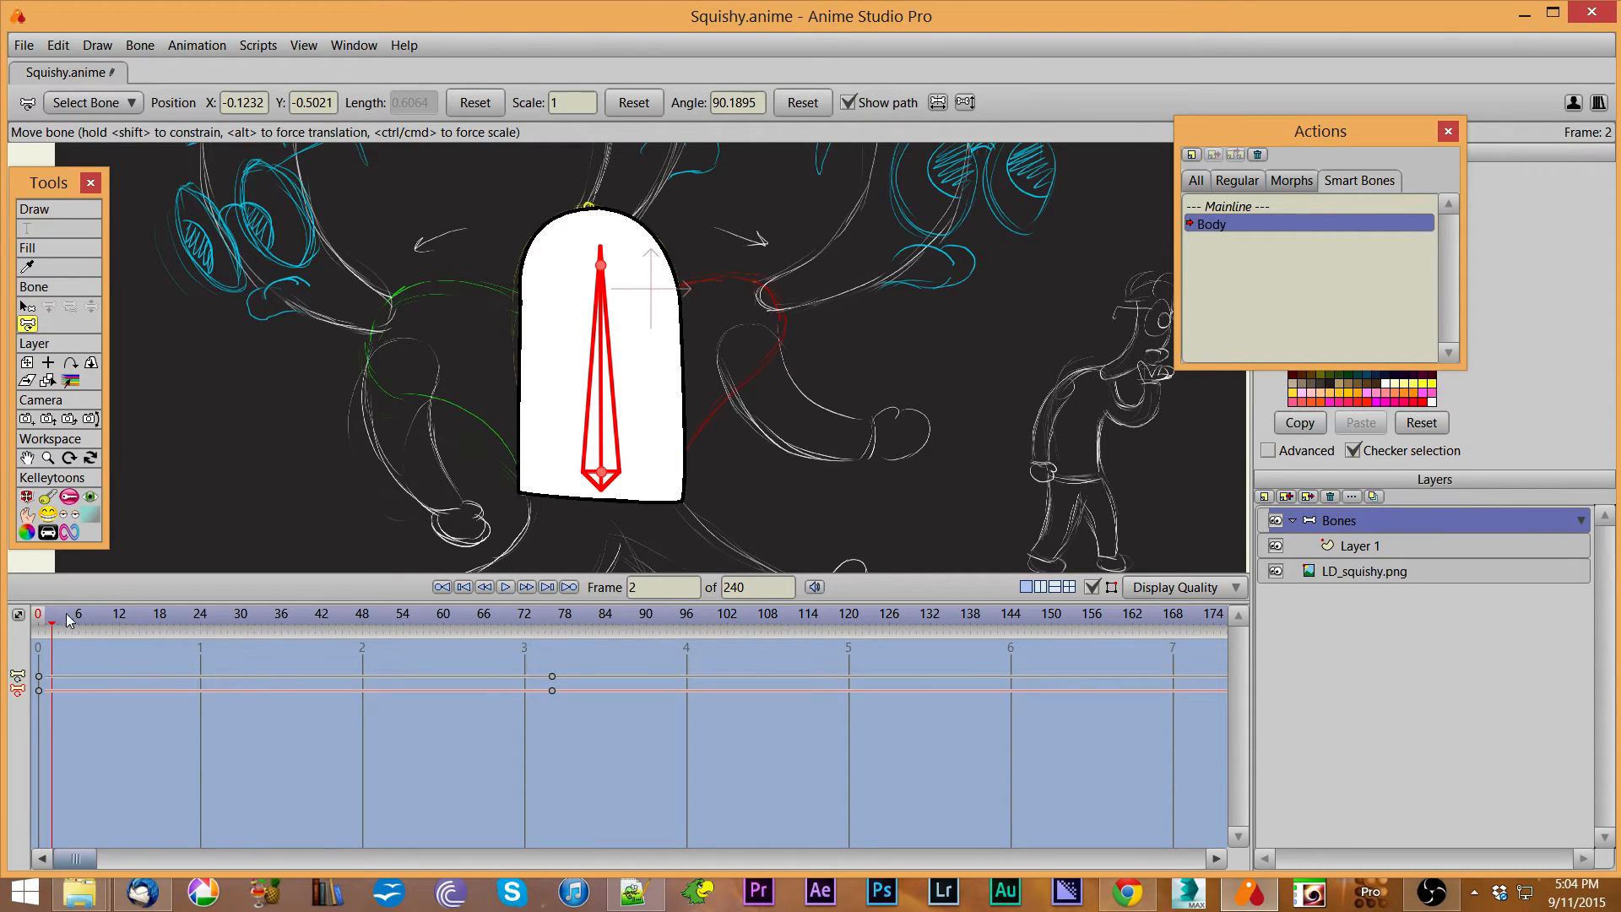
drag(603, 349, 483, 400)
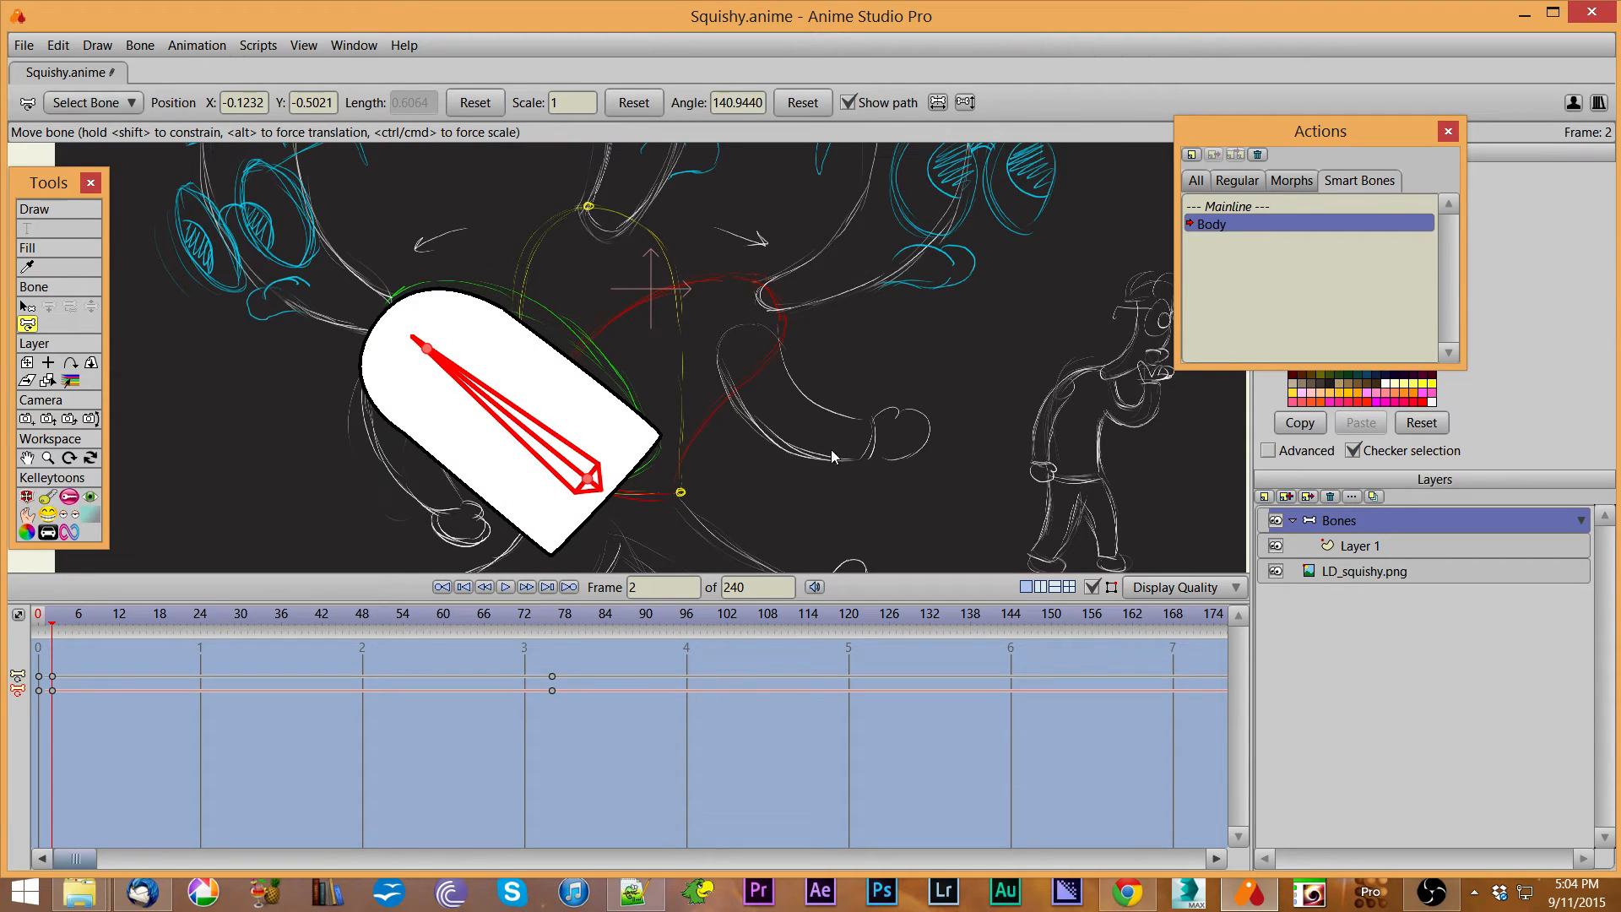
On Layer 1 at frame 2, bulge the left-leaning torso's outer edge toward the green sketch with Swiss Army Points and adjust its head curve.
click(1372, 548)
key(t)
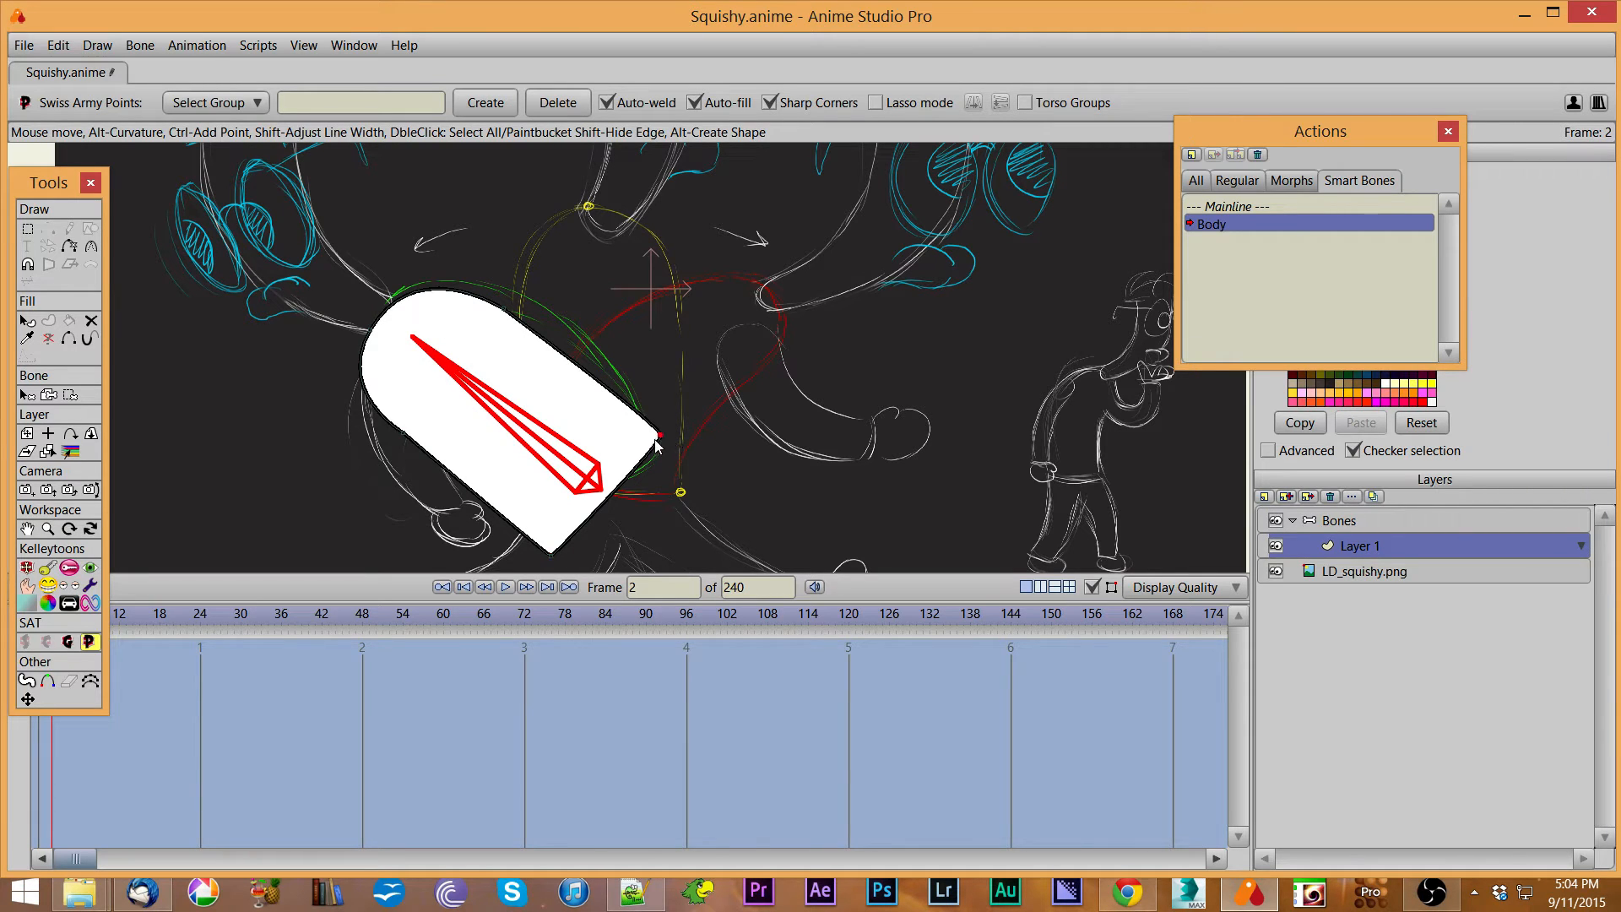
drag(657, 446, 660, 457)
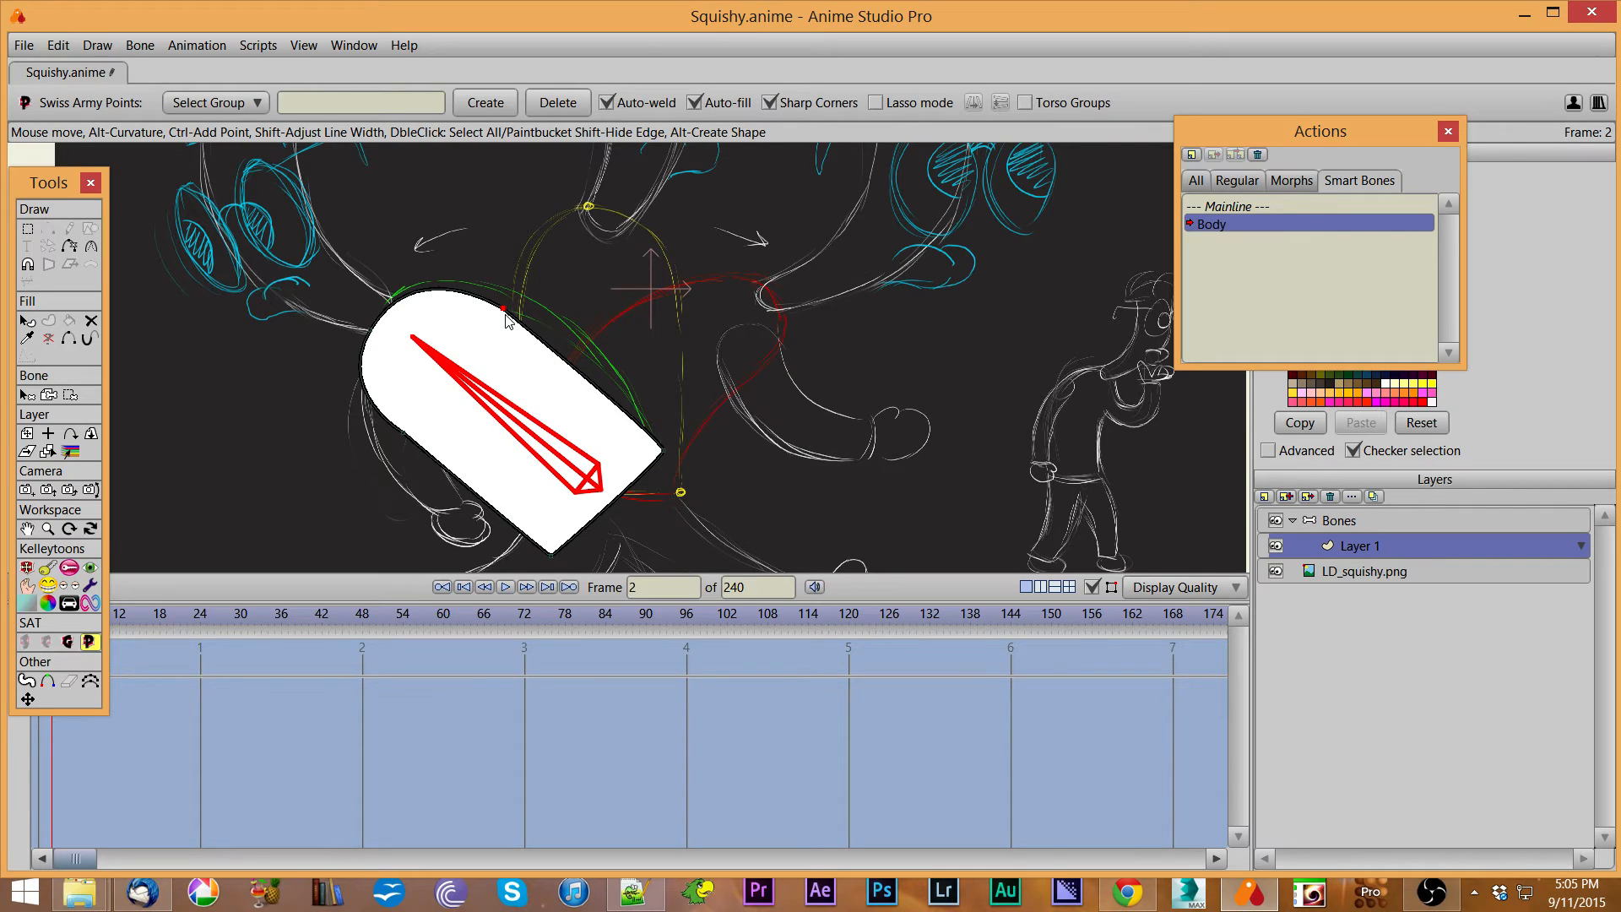
drag(511, 311, 575, 334)
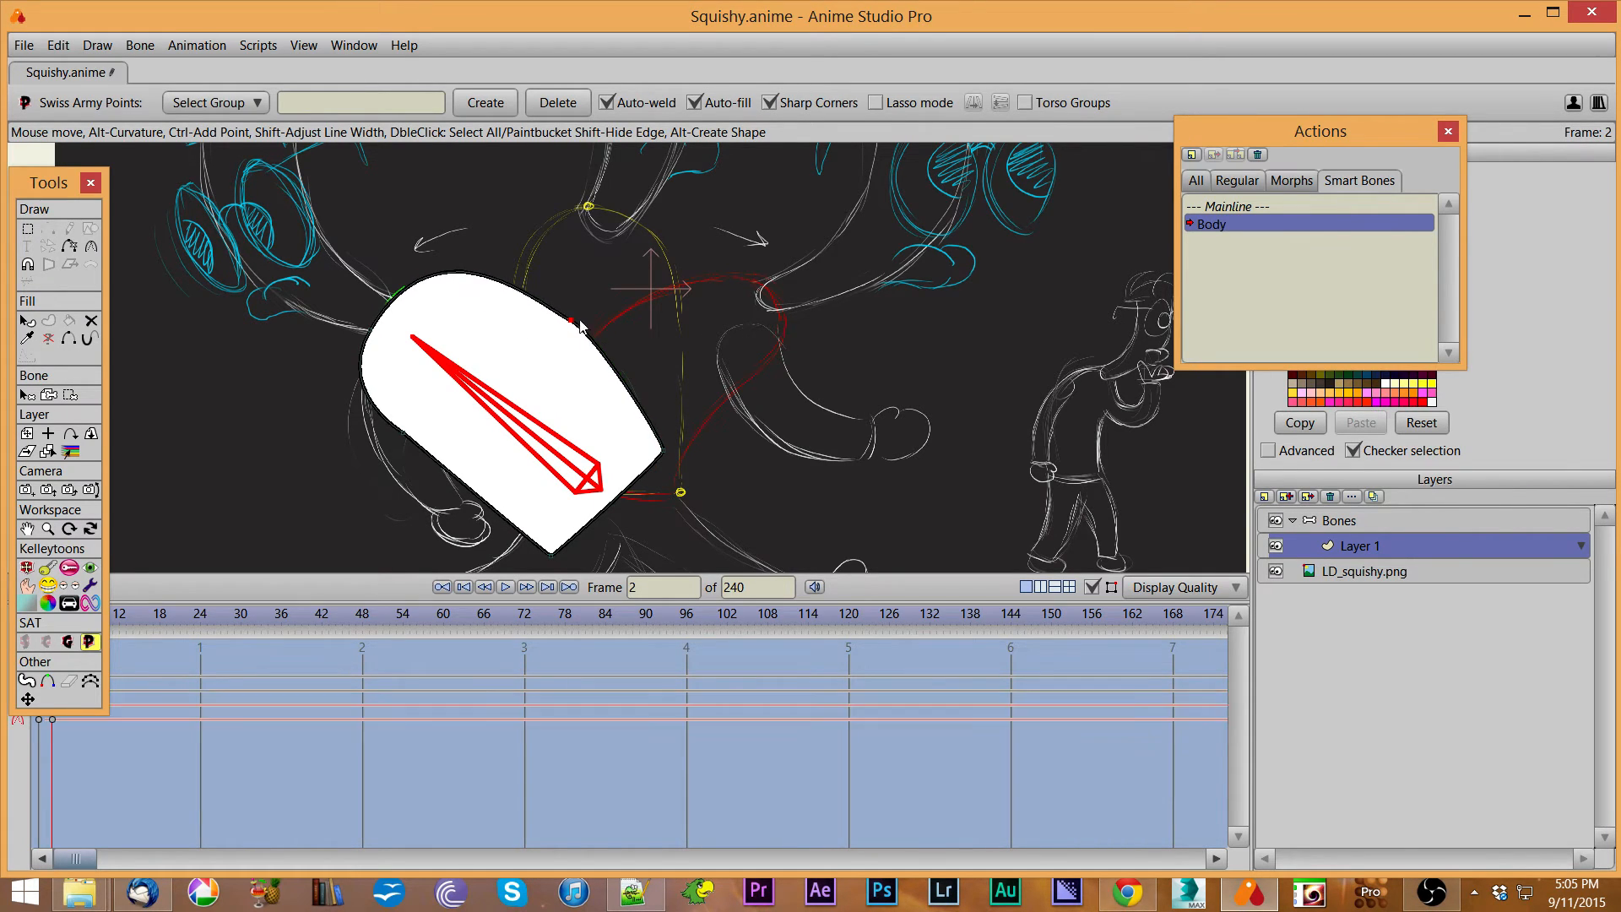
alt+drag(393, 303, 368, 335)
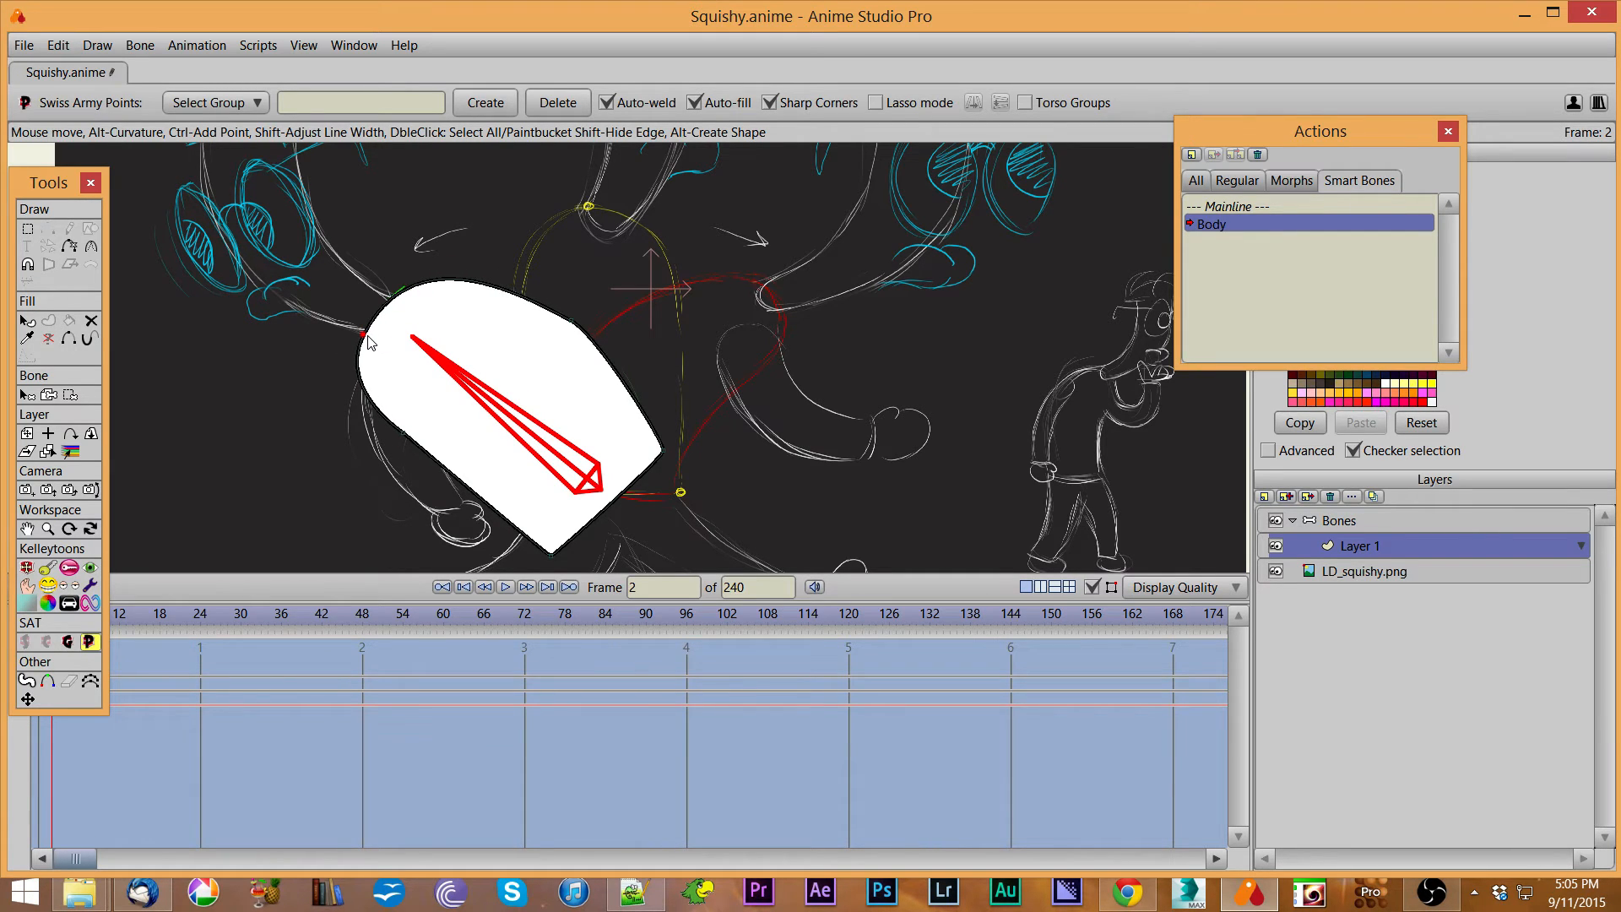
Pull the leaning torso's inner edge inward, round its base corners, and refine the head and outer curves to match the green sketch.
drag(449, 471, 742, 439)
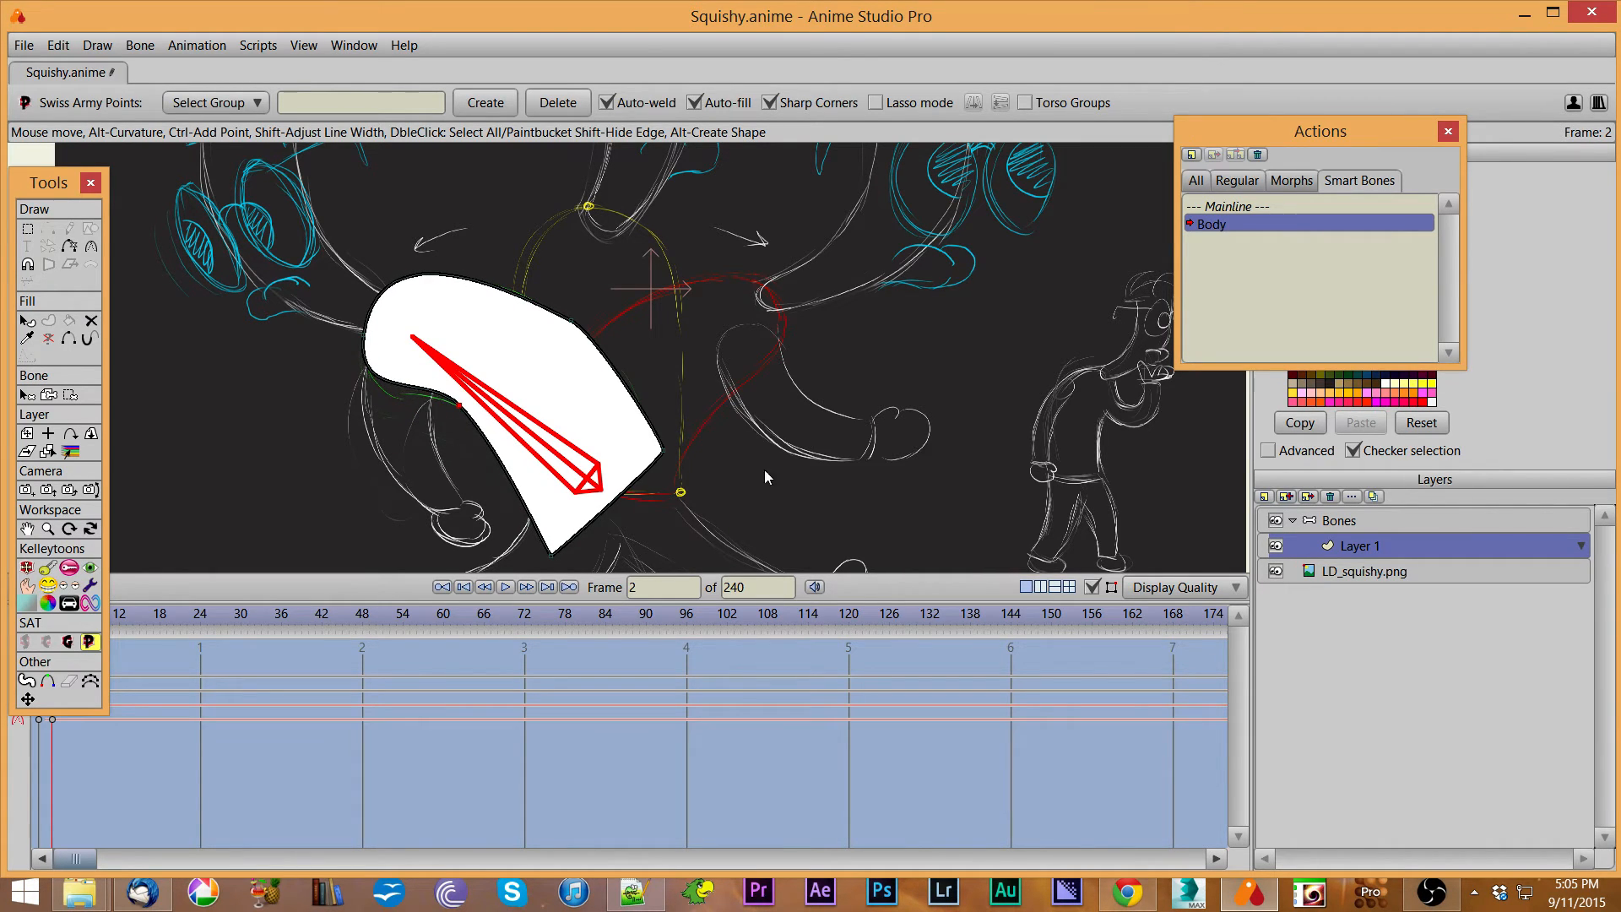
drag(544, 559, 941, 475)
click(663, 450)
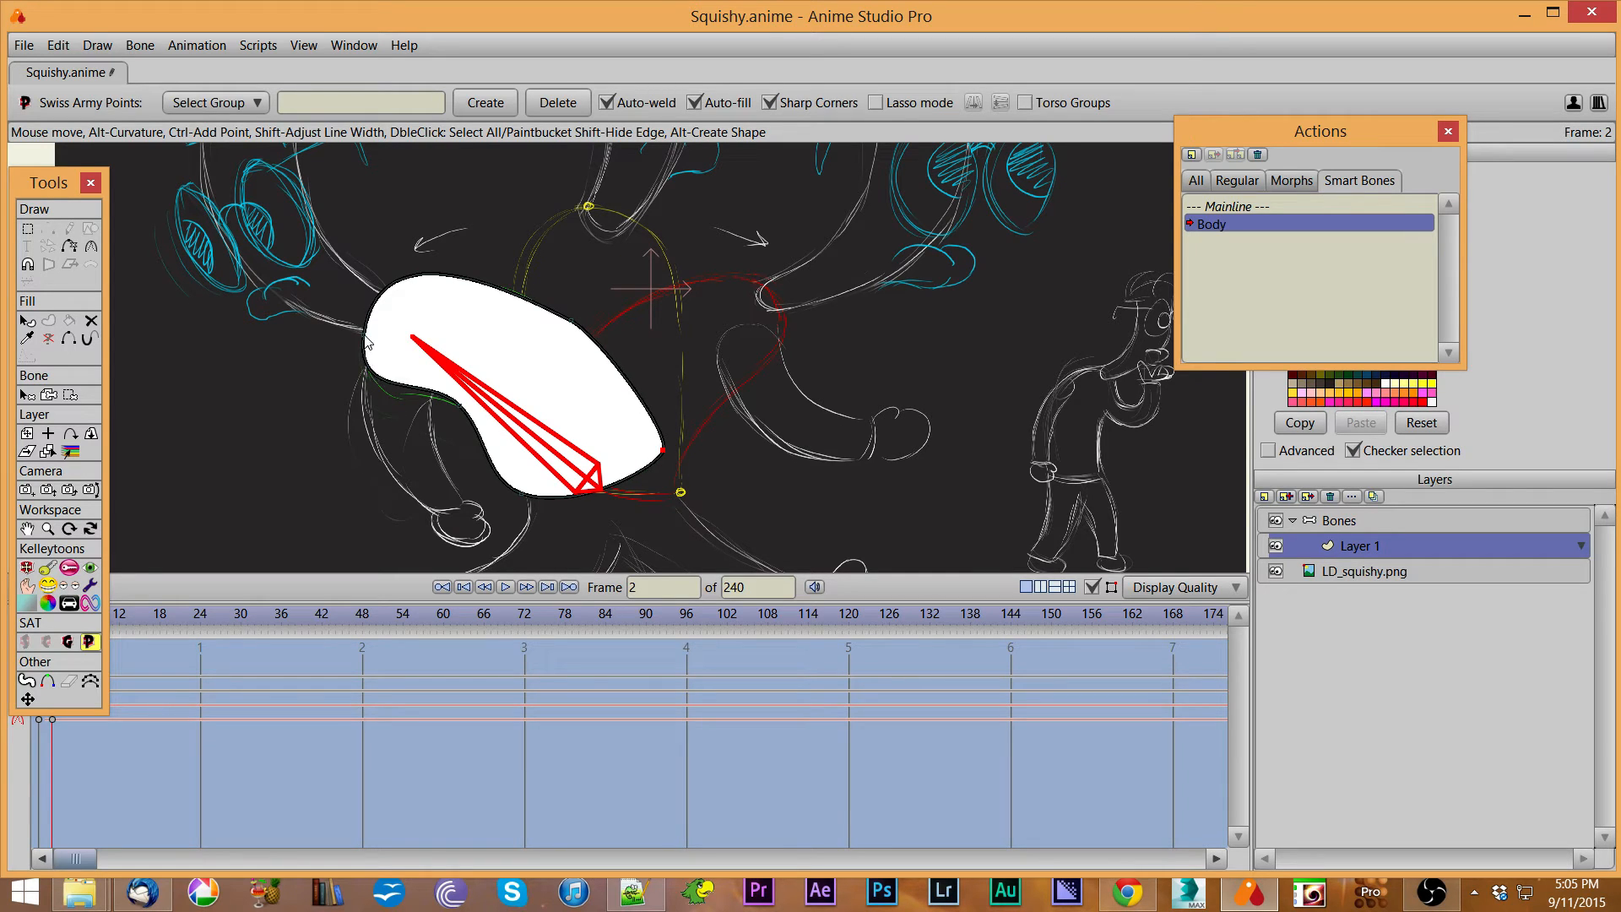
drag(387, 380, 458, 405)
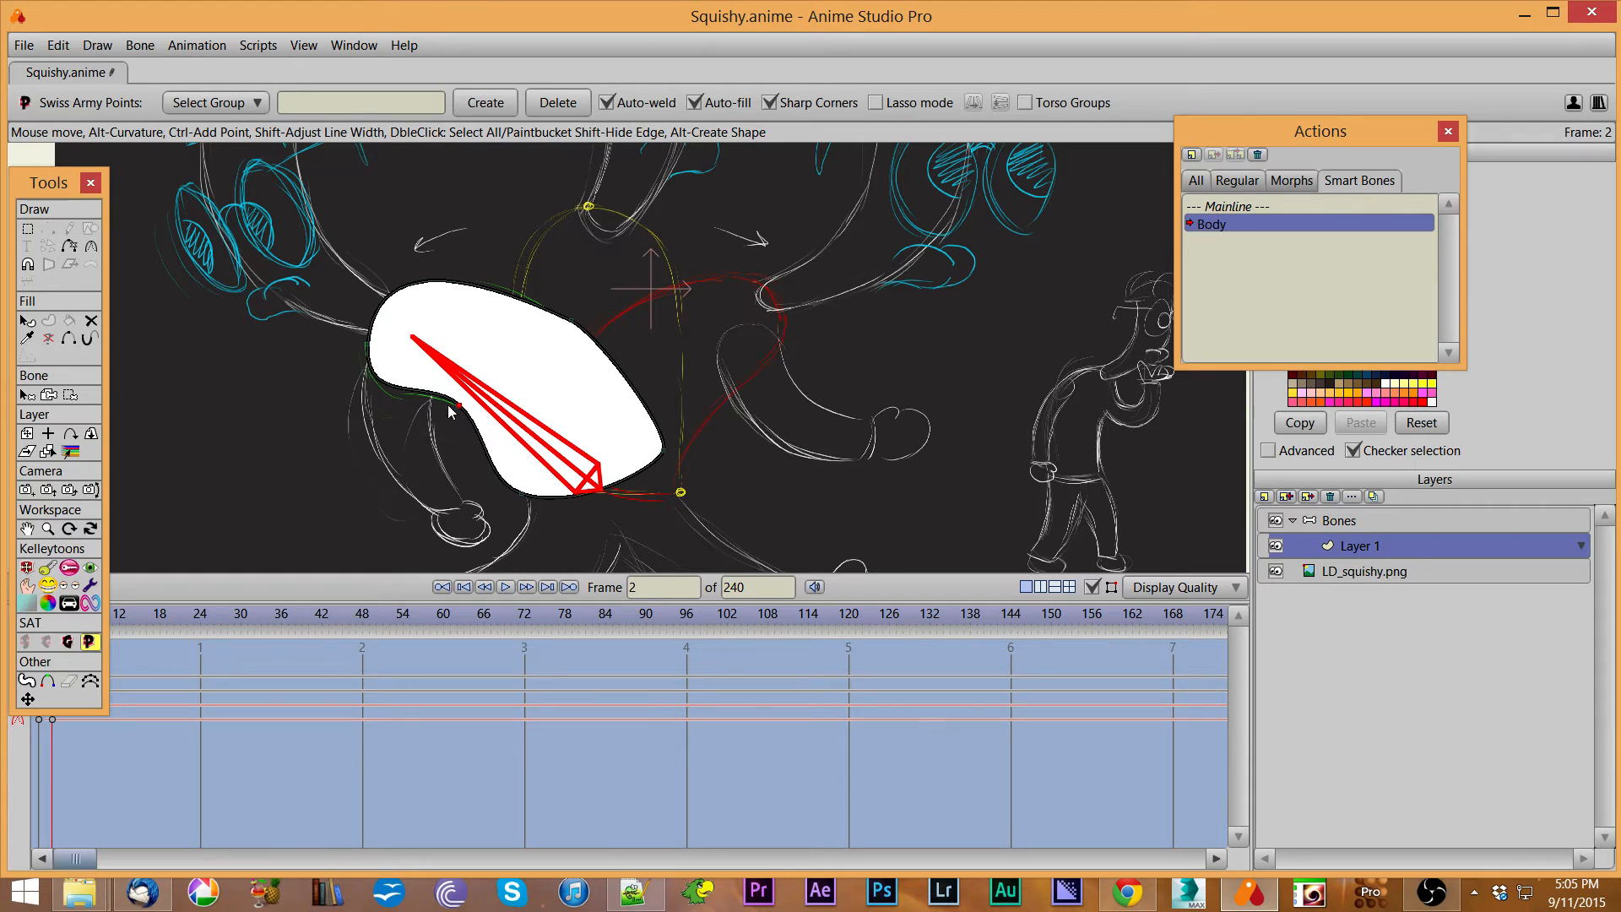
drag(369, 346, 392, 318)
mouse_move(549, 316)
mouse_down()
mouse_move(496, 292)
mouse_move(539, 303)
mouse_up()
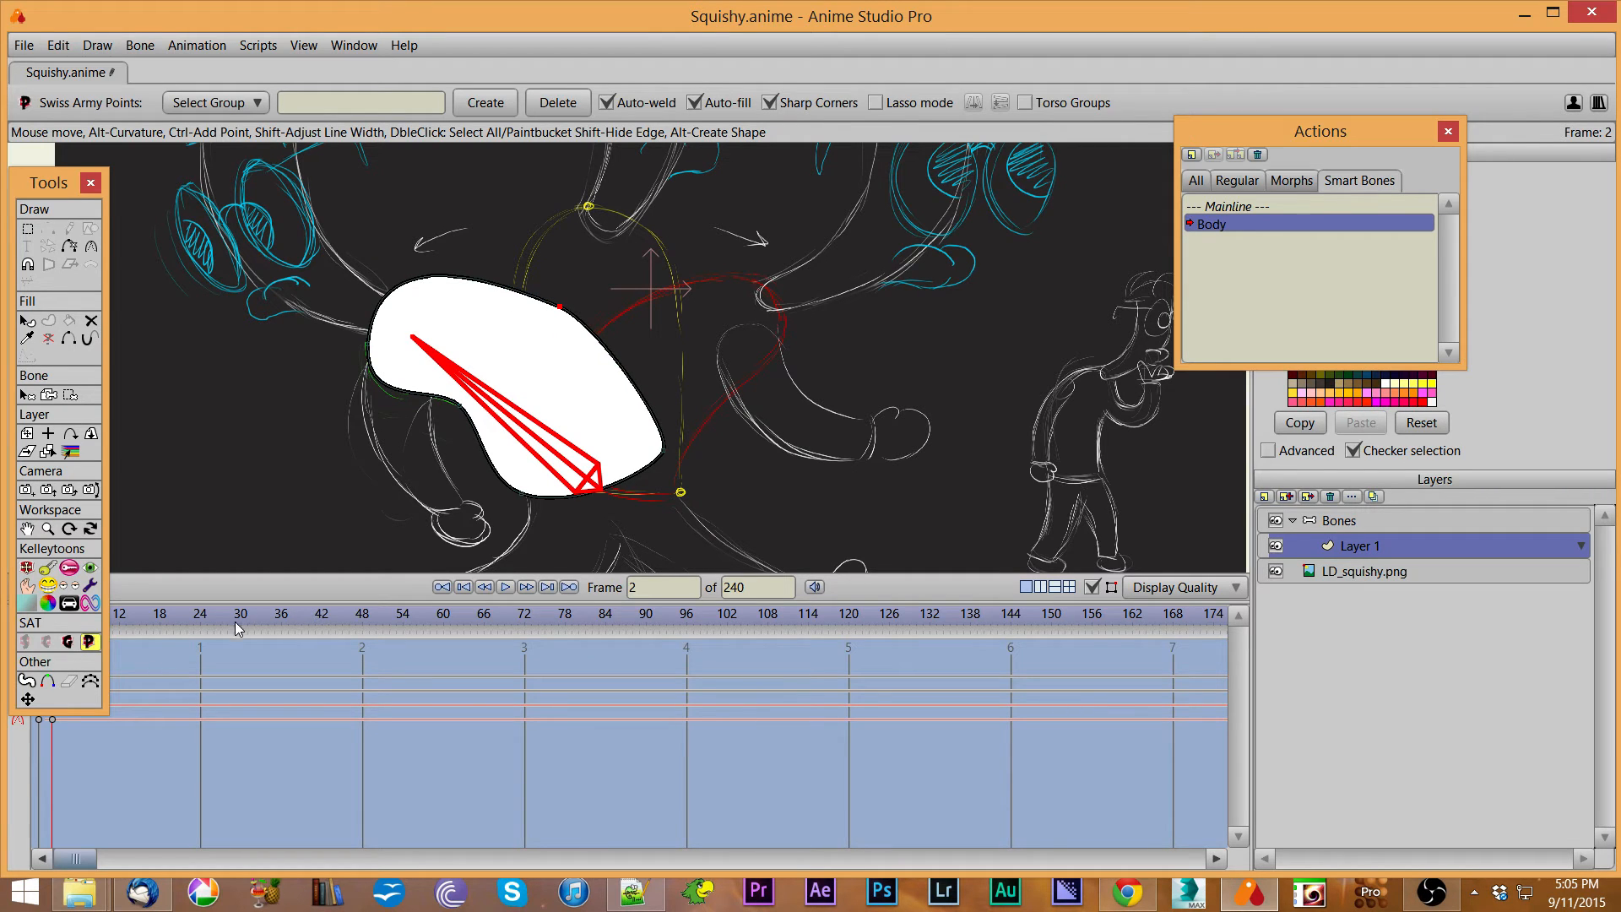
Move the Tools window clear of the timeline and copy Layer 1's frame 0 keys to frame 75.
drag(176, 617, 450, 634)
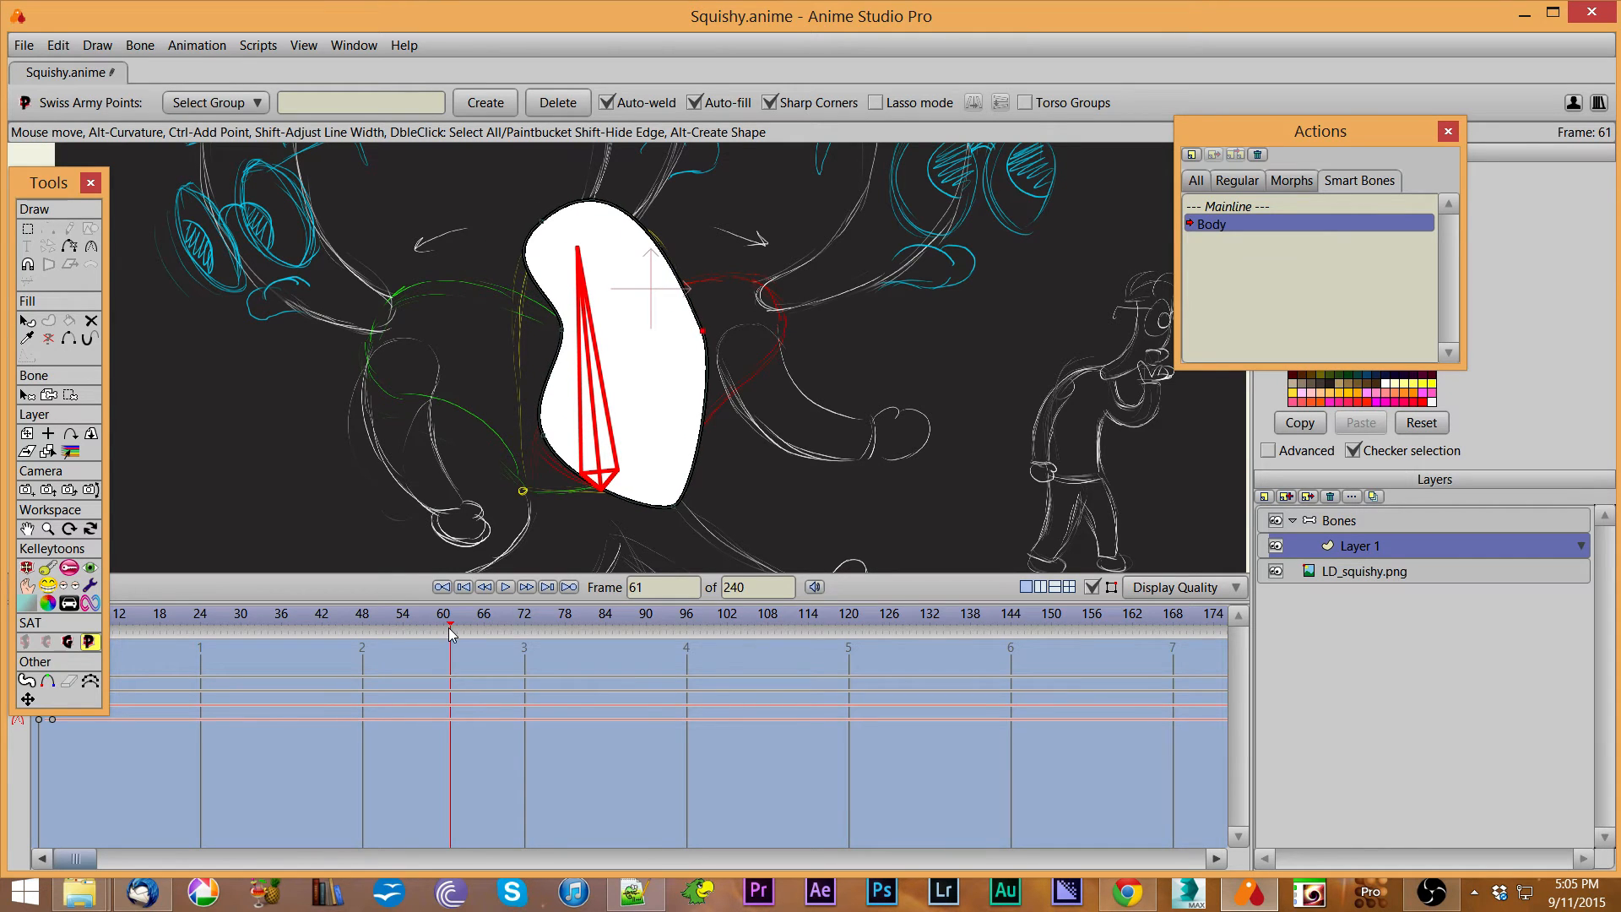
drag(36, 184, 40, 67)
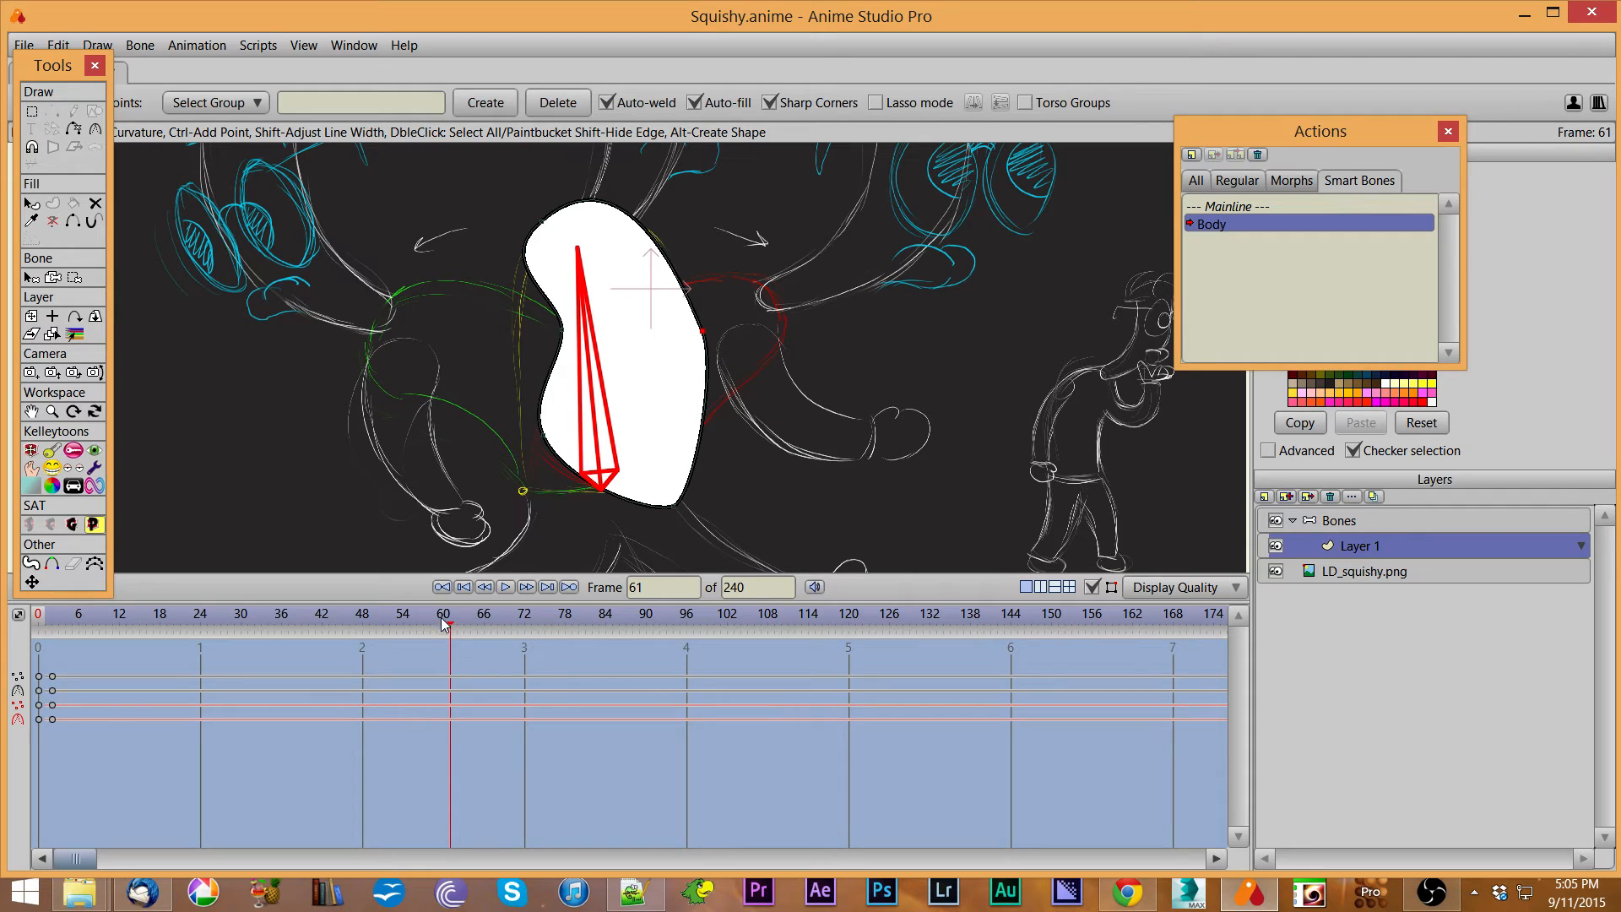
drag(445, 625, 549, 625)
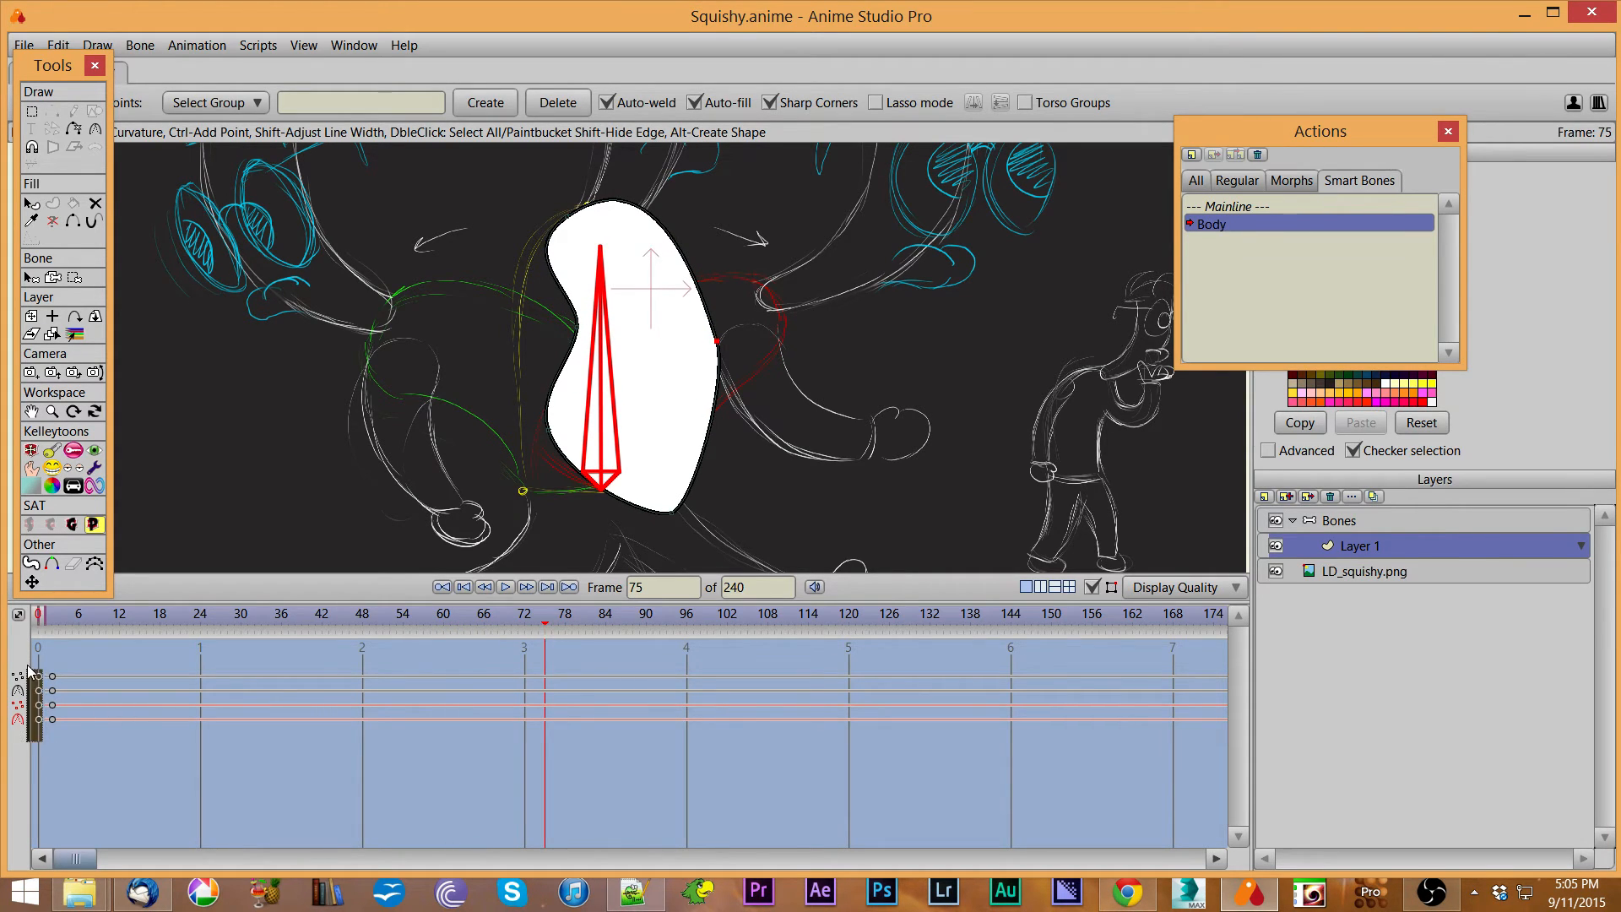
drag(42, 741, 26, 659)
key(ctrl+v)
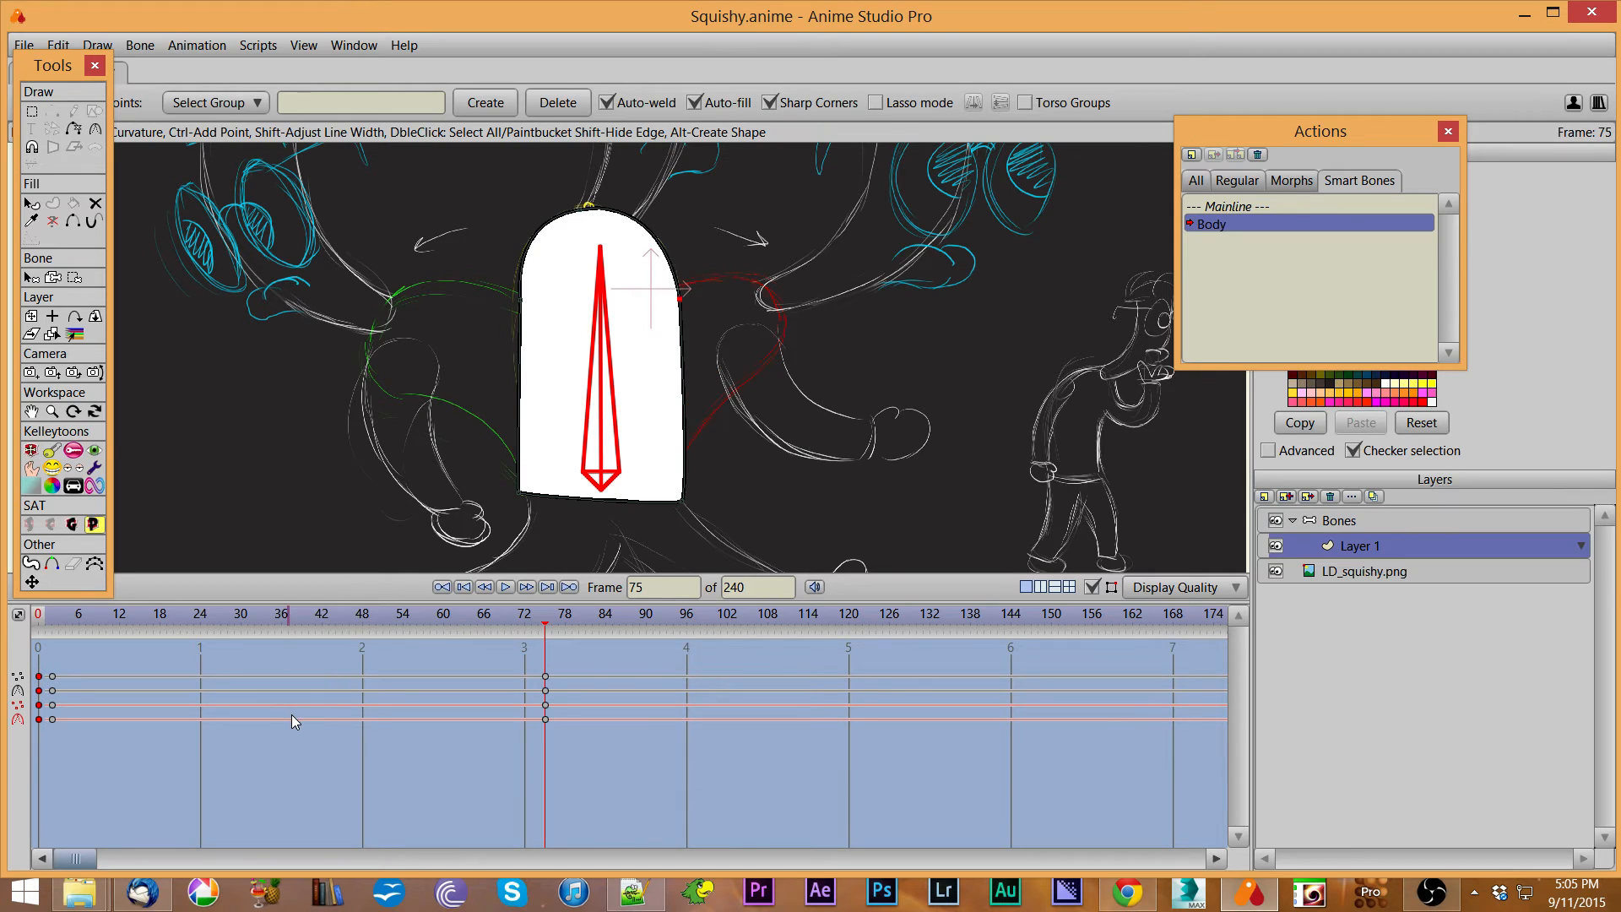
Move Layer 1's left-bend keyframes from frame 2 to frame 1 and go to that frame.
drag(72, 638, 55, 626)
drag(71, 731, 46, 677)
click(47, 624)
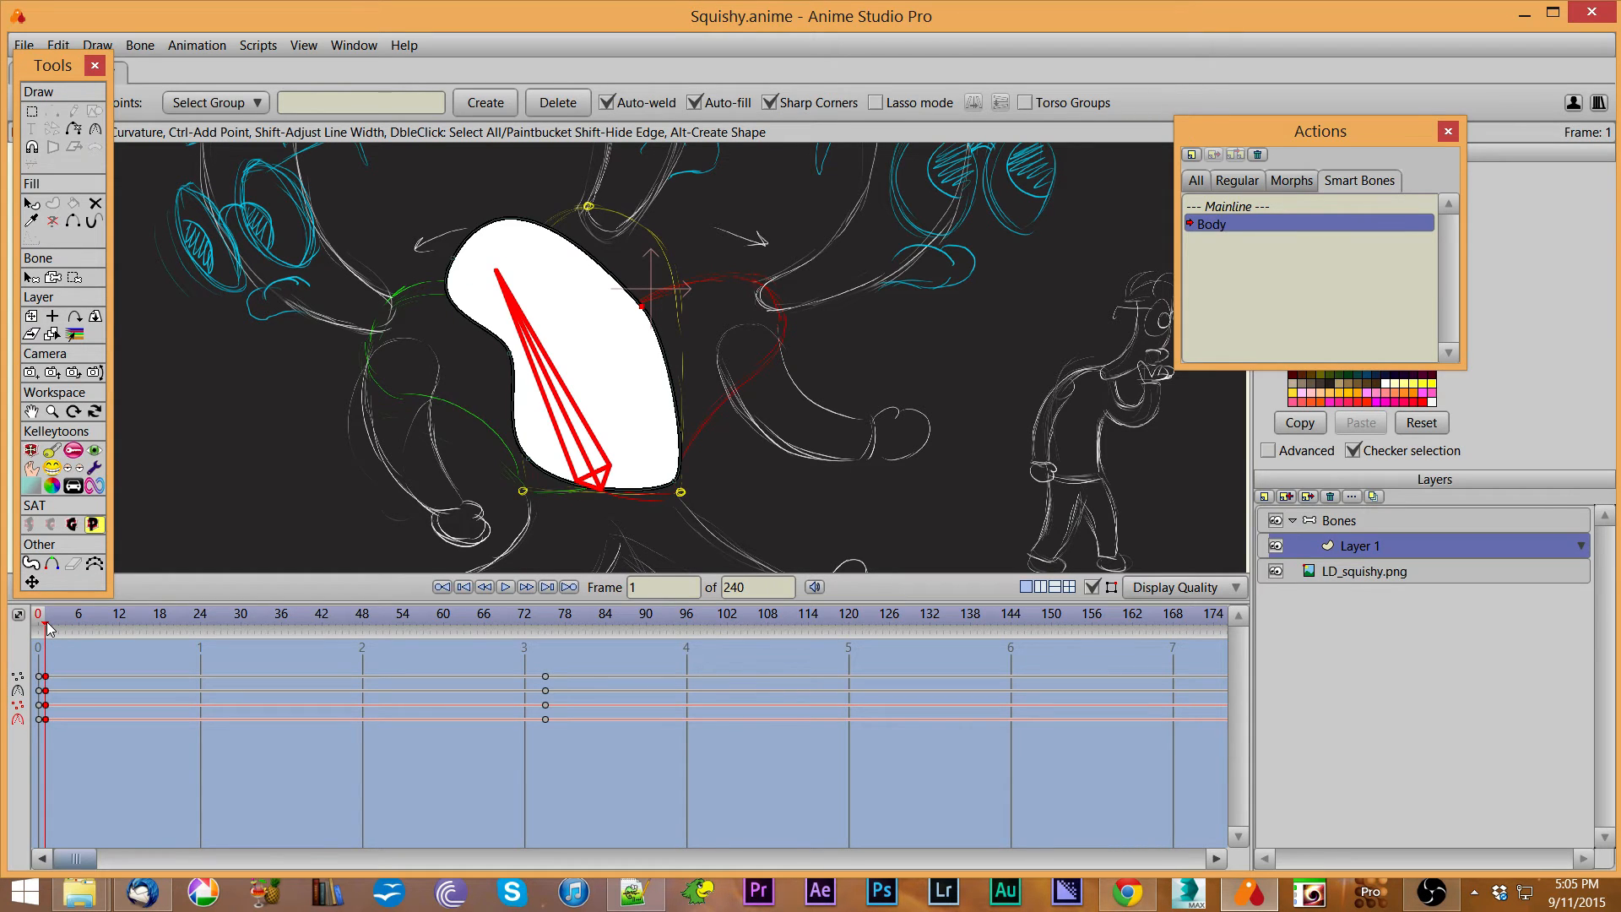
At frame 150, undo the accidental shape edit and rotate the torso bone on the Bones layer to about 46 degrees.
drag(47, 625, 1052, 640)
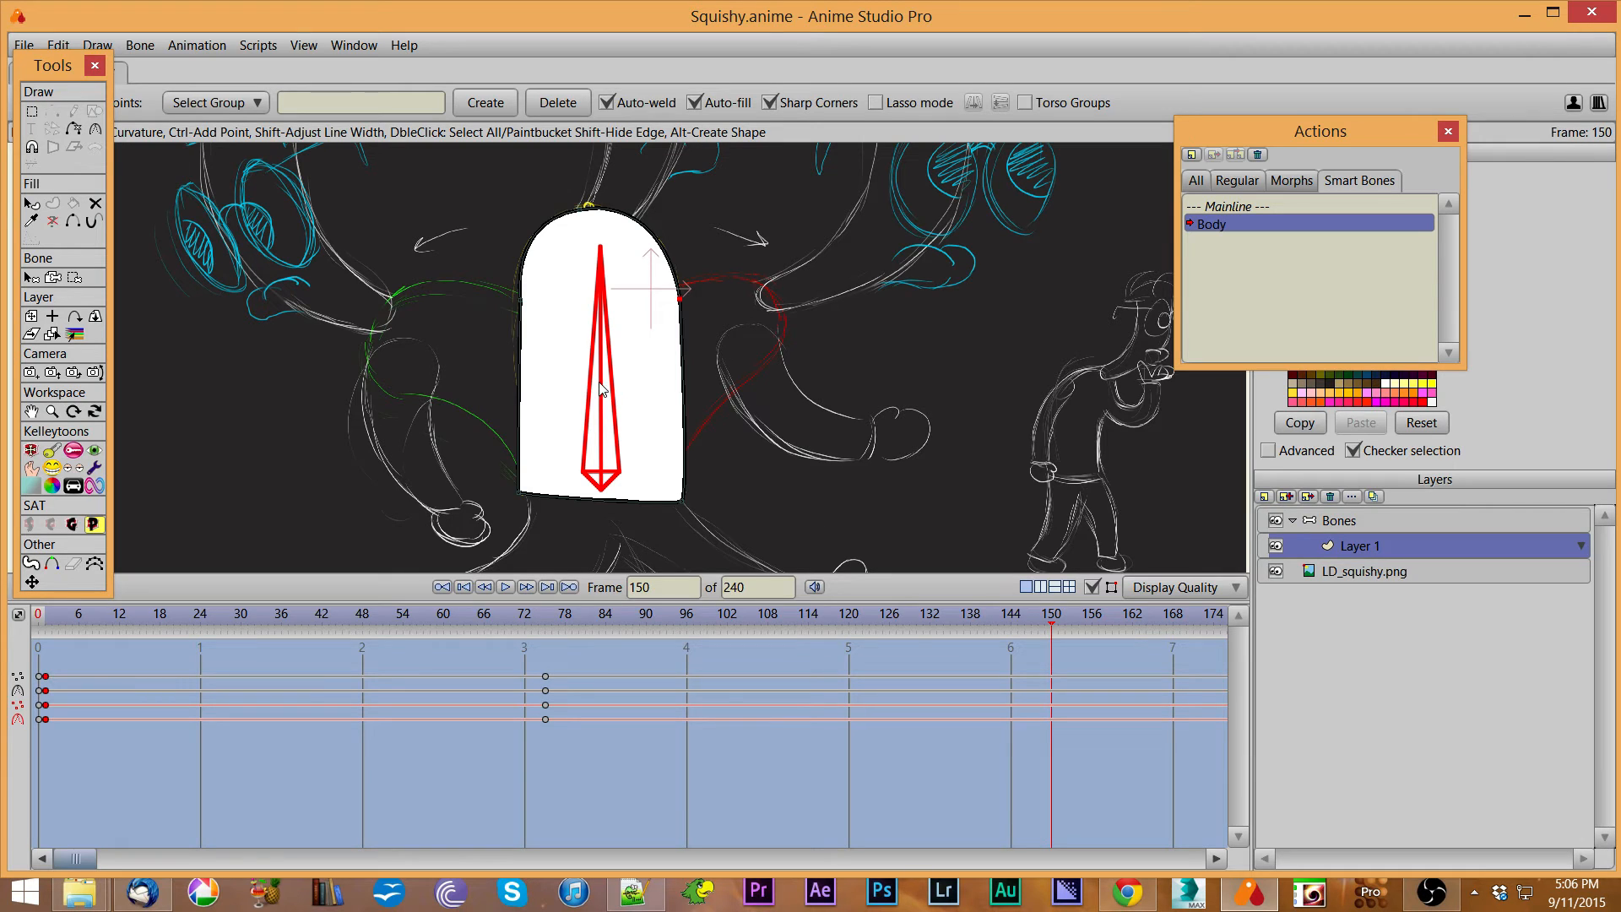
drag(598, 376, 619, 372)
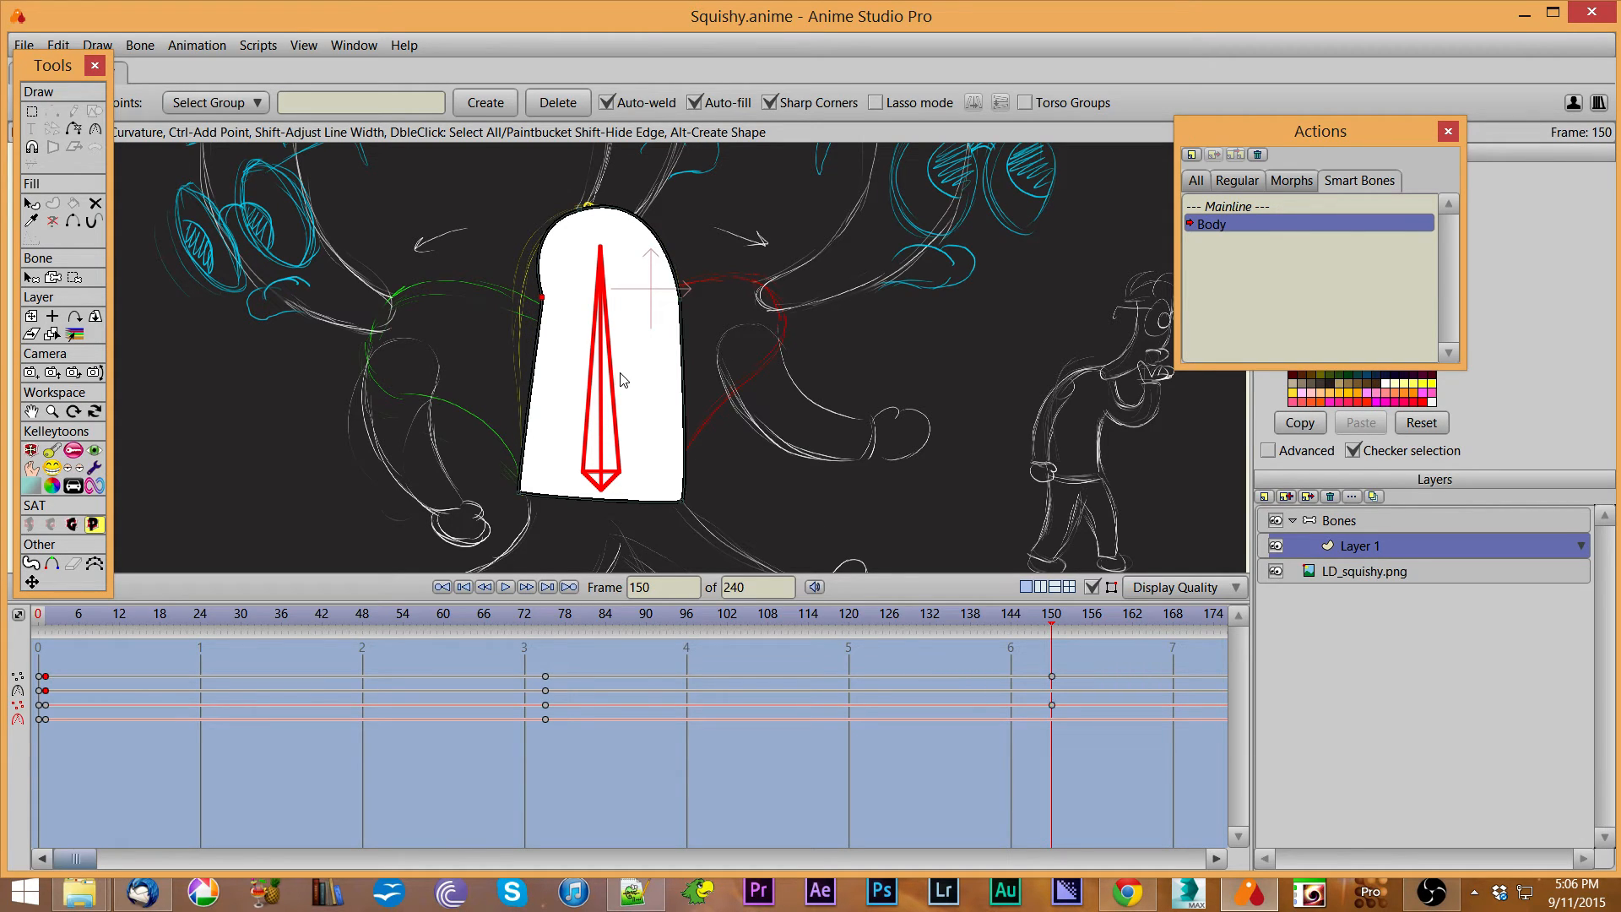
key(ctrl+z)
click(1387, 524)
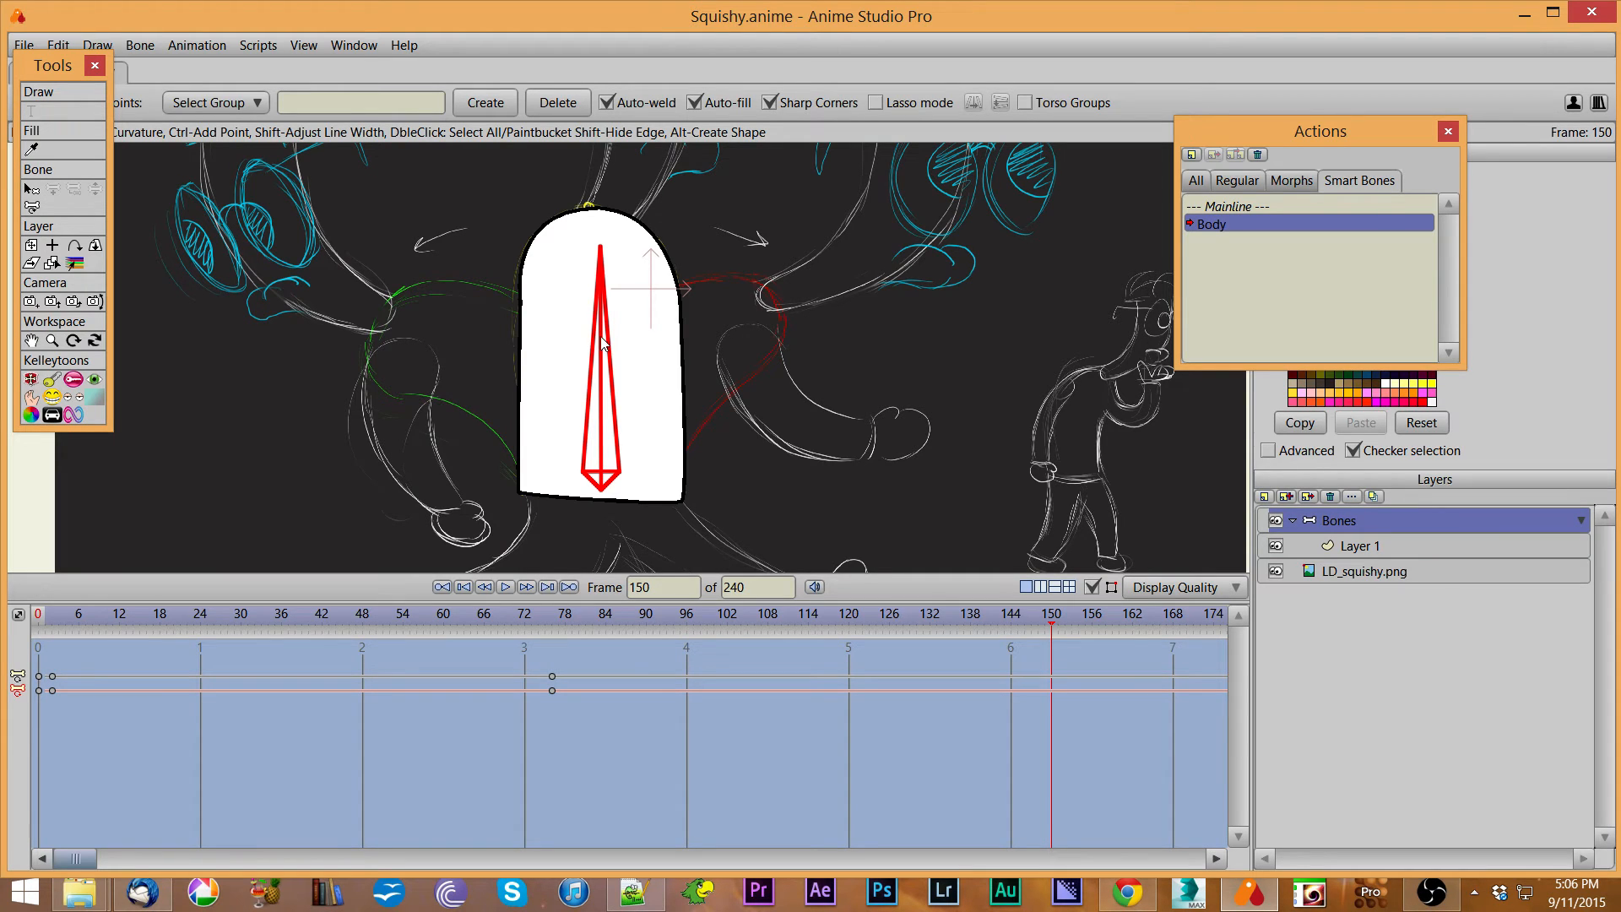
click(31, 206)
drag(589, 326, 717, 352)
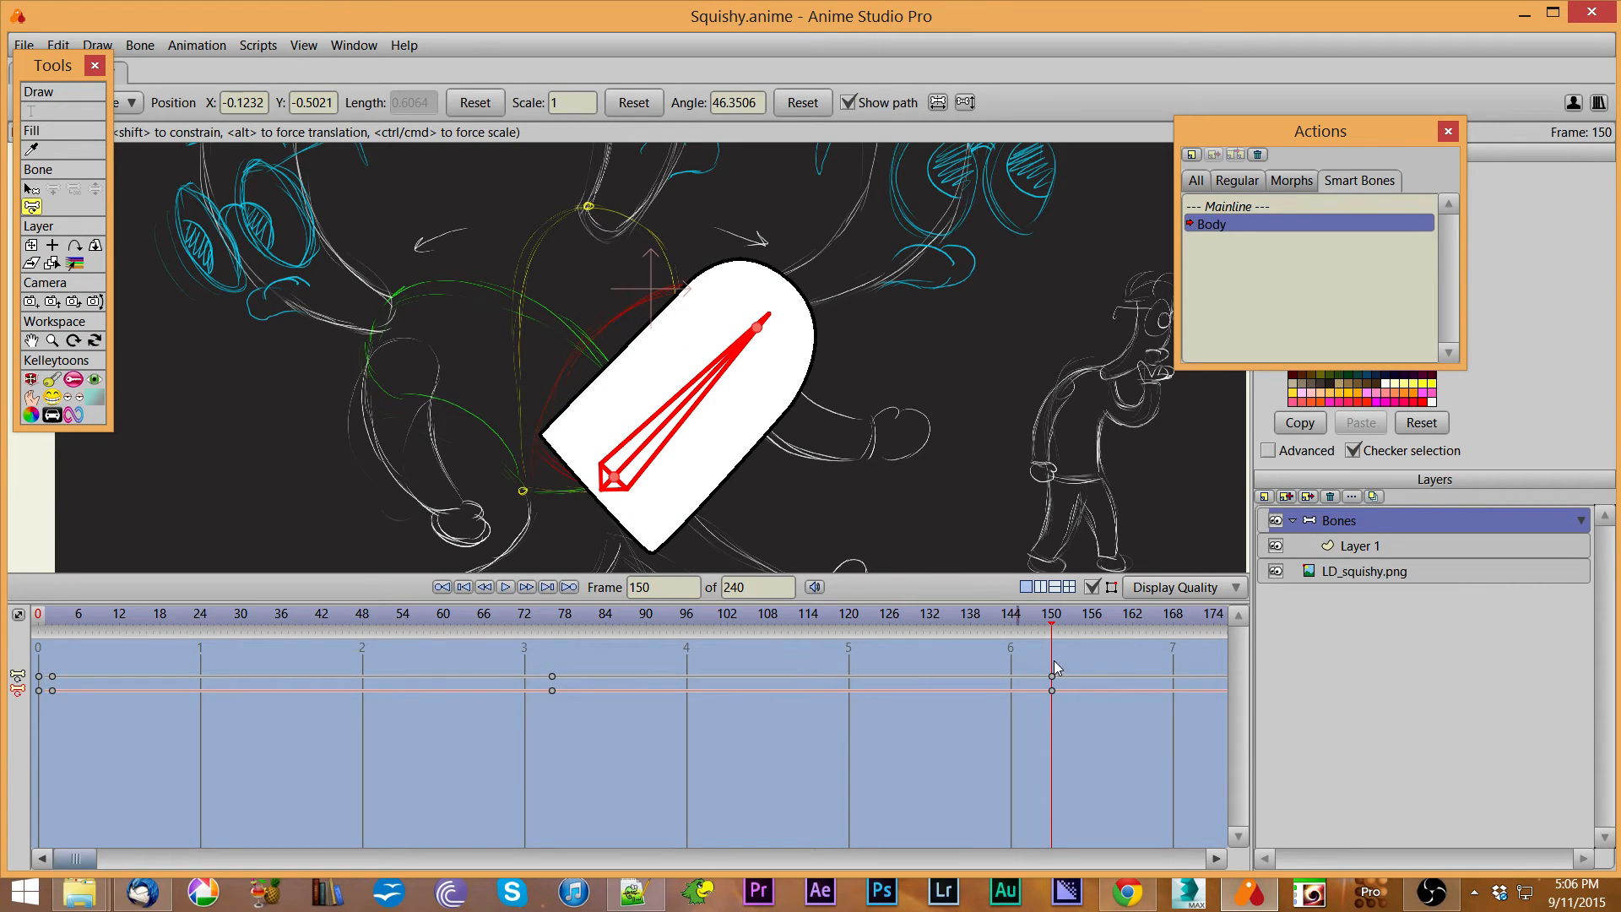
On Layer 1 at frame 150, bulge the right-leaning torso's outer edge, pull its inner edge inward, and reshape the head and base corners.
click(1358, 547)
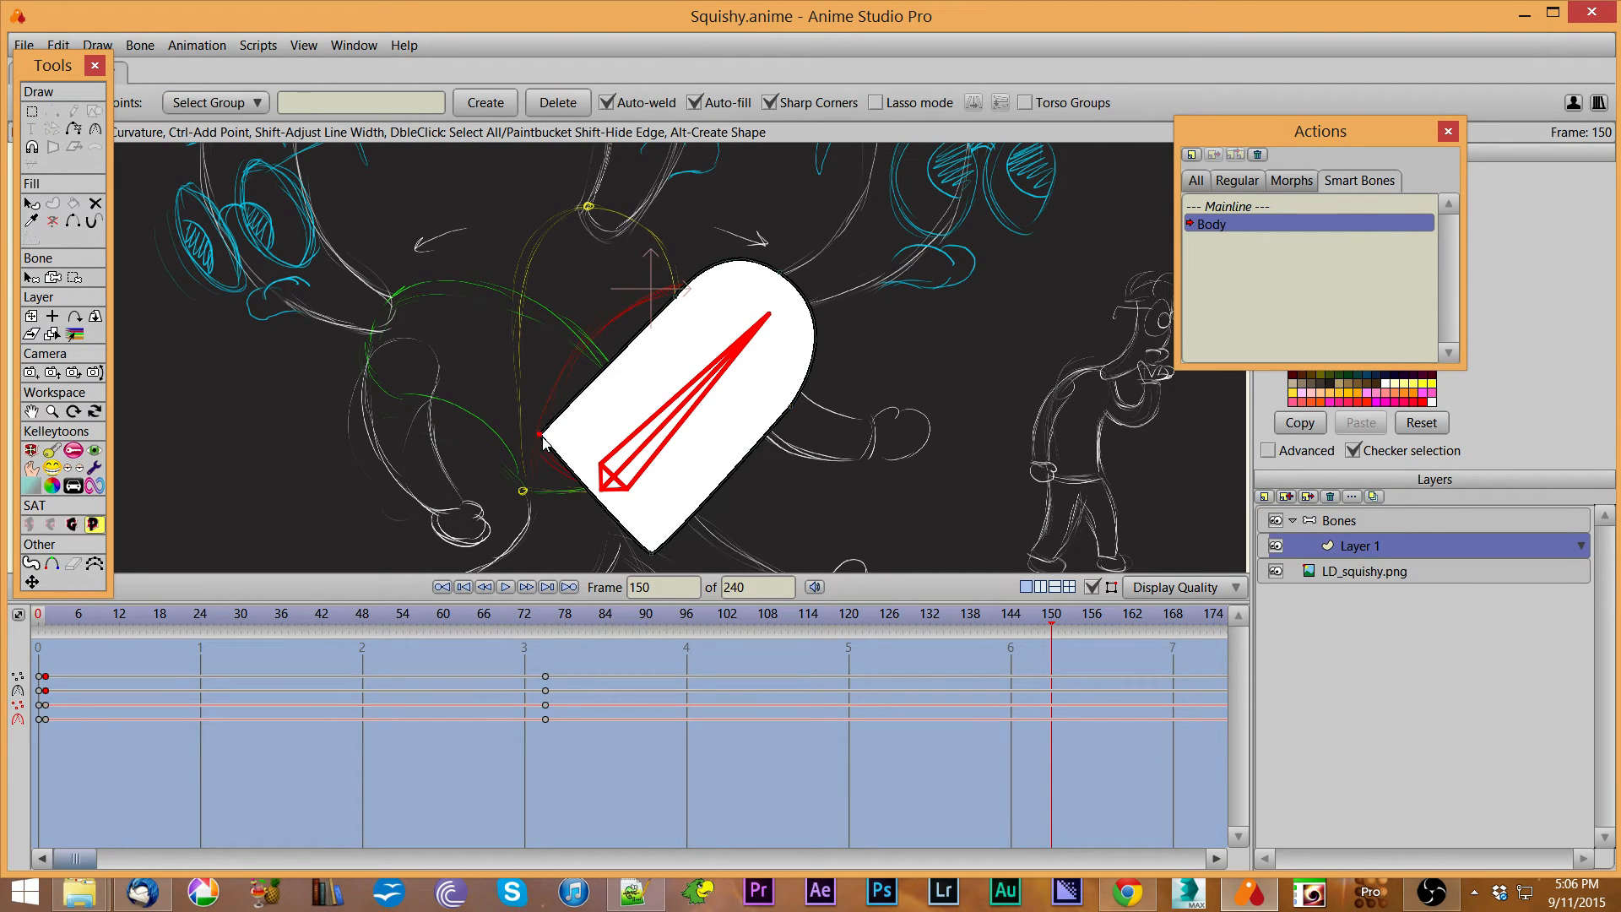
drag(542, 439, 868, 463)
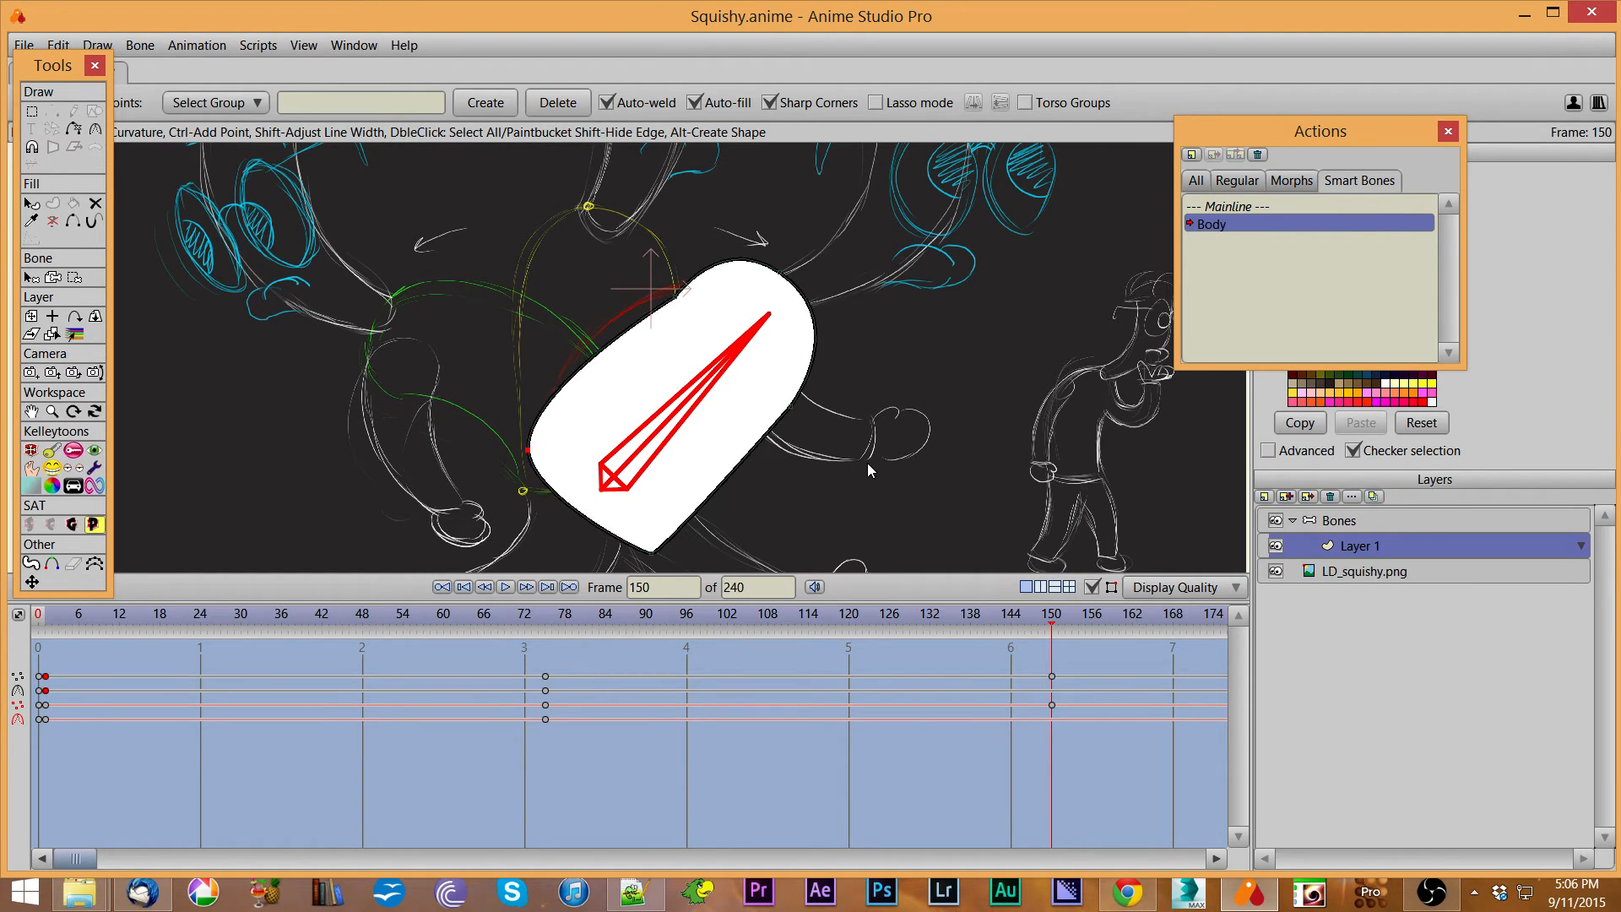
drag(675, 297, 587, 329)
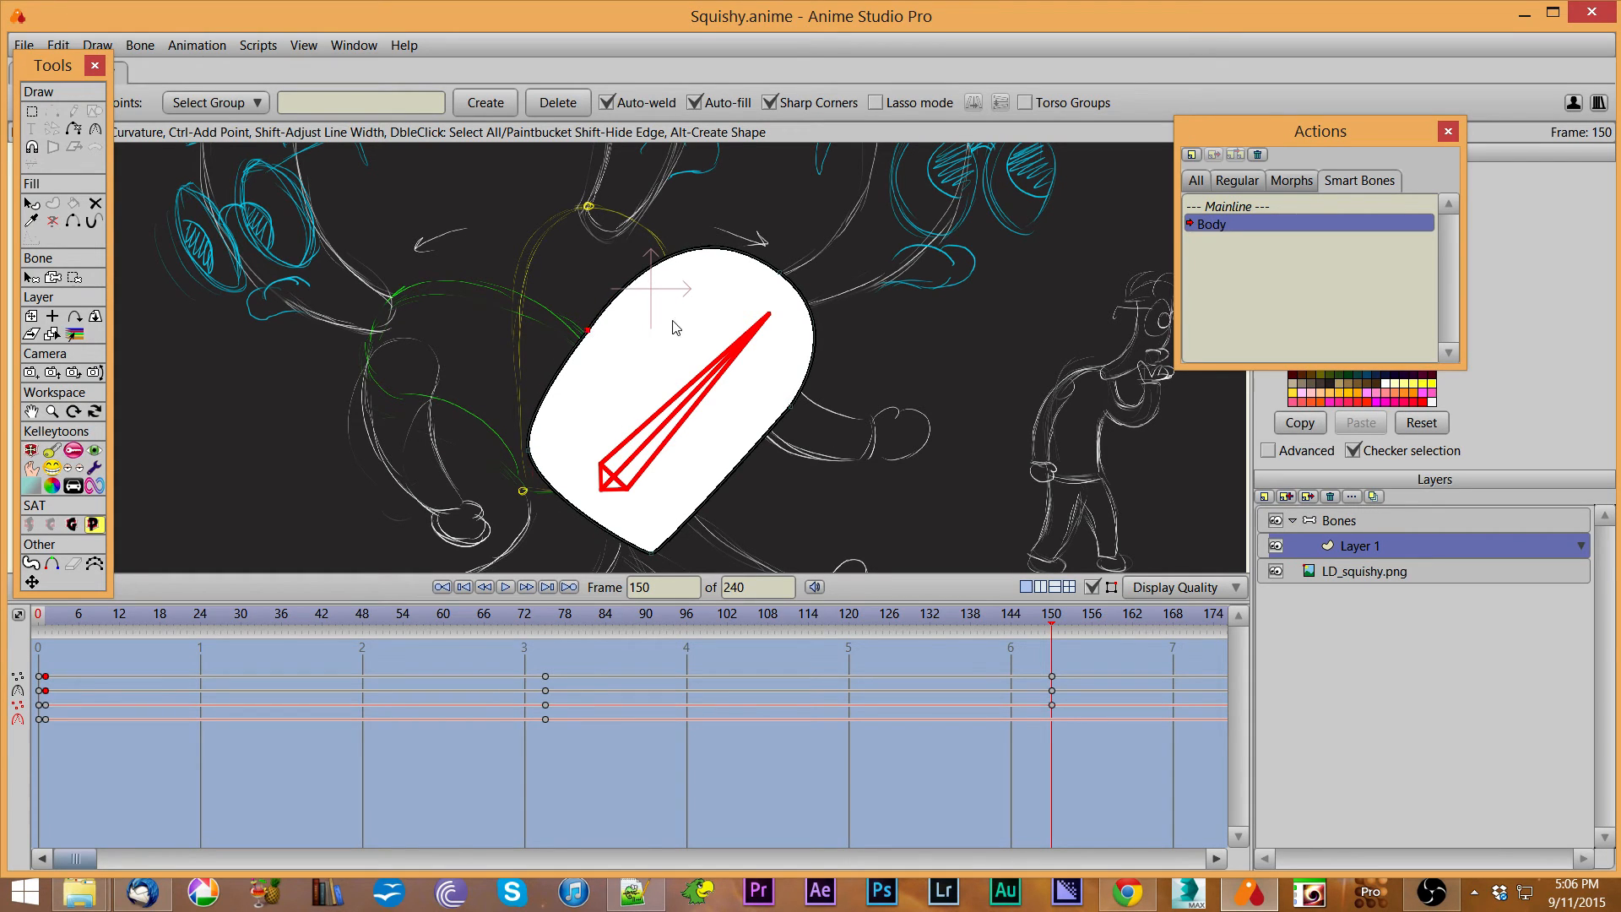
drag(742, 264, 748, 310)
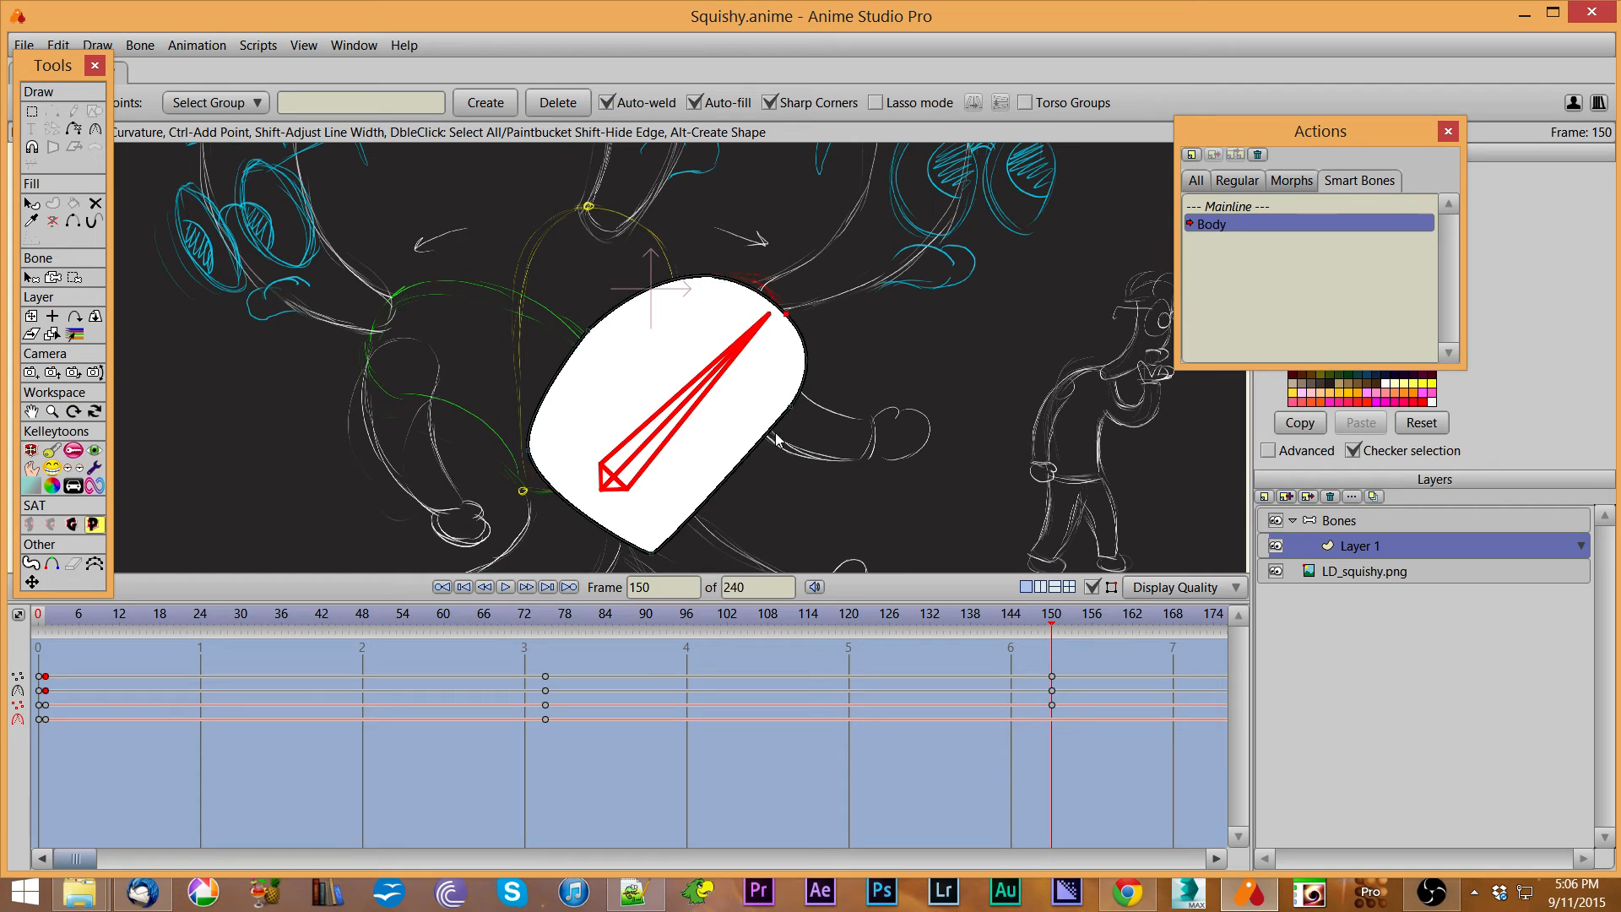
drag(775, 438, 684, 427)
drag(657, 559, 667, 500)
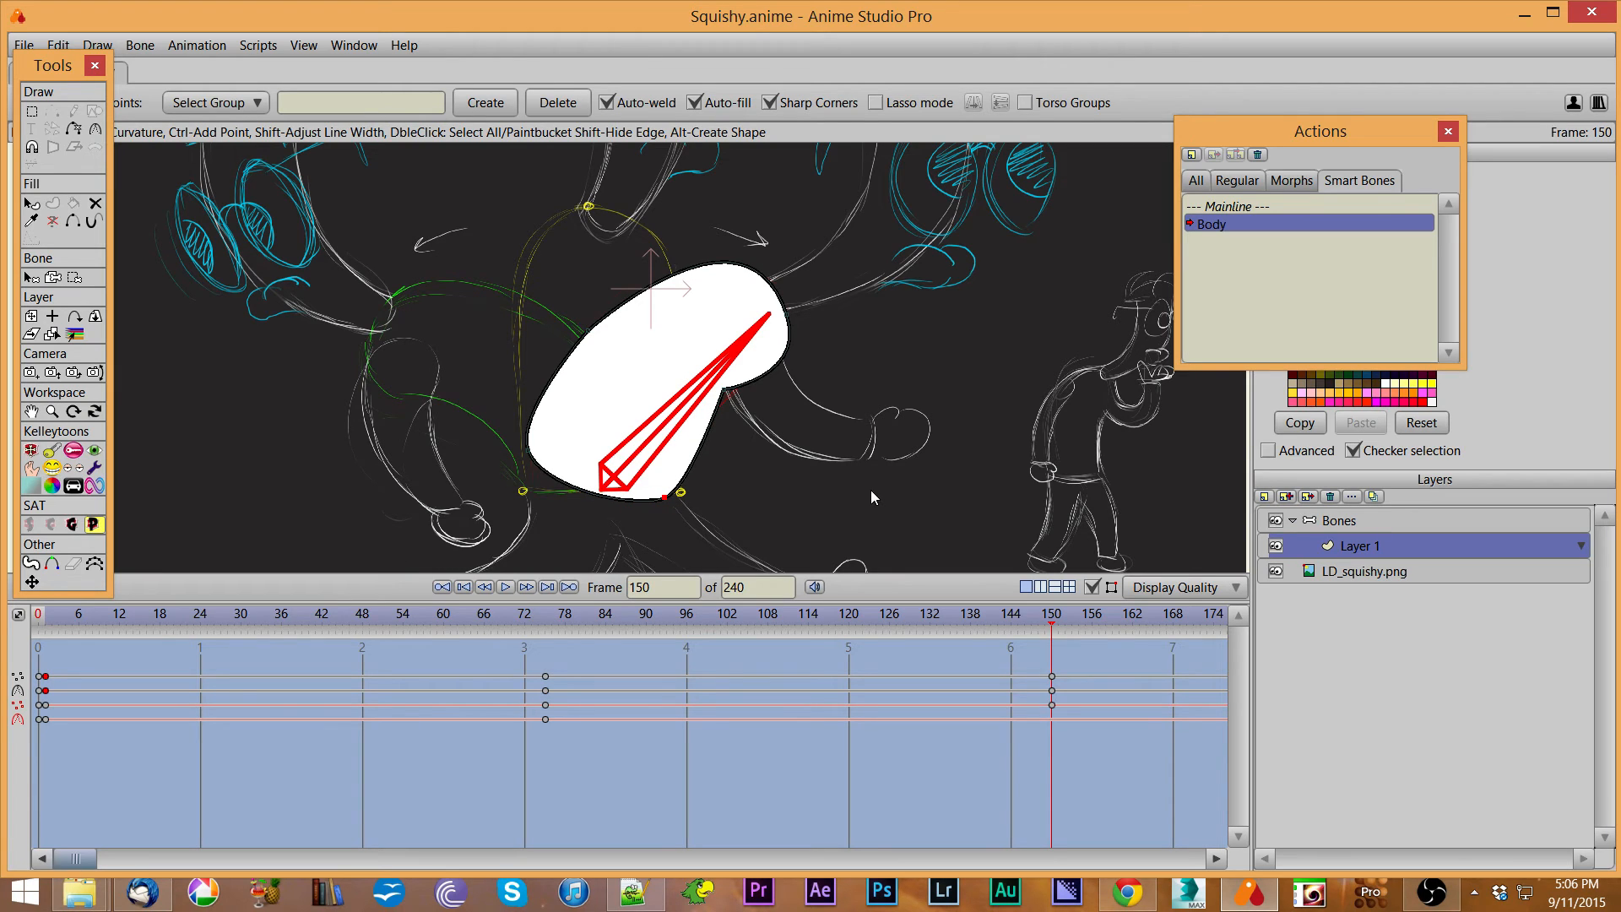
Smooth the right-leaning torso's inner bend and fine-tune its head and outer-edge points at frame 150.
click(724, 390)
drag(722, 395, 726, 402)
drag(787, 314, 596, 296)
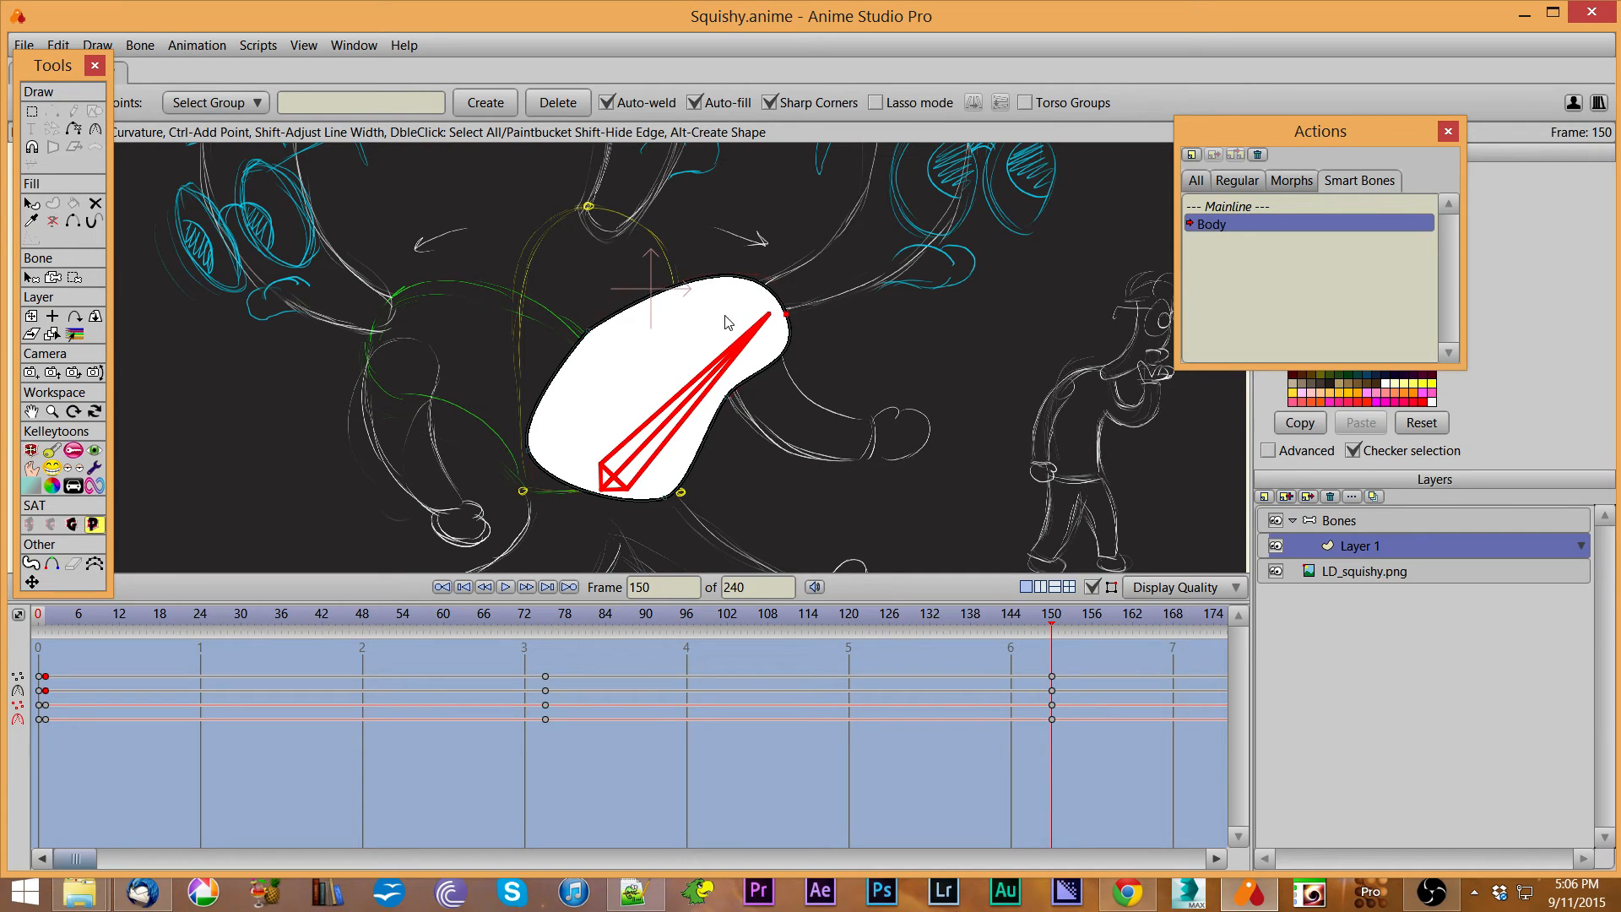
drag(786, 312, 791, 309)
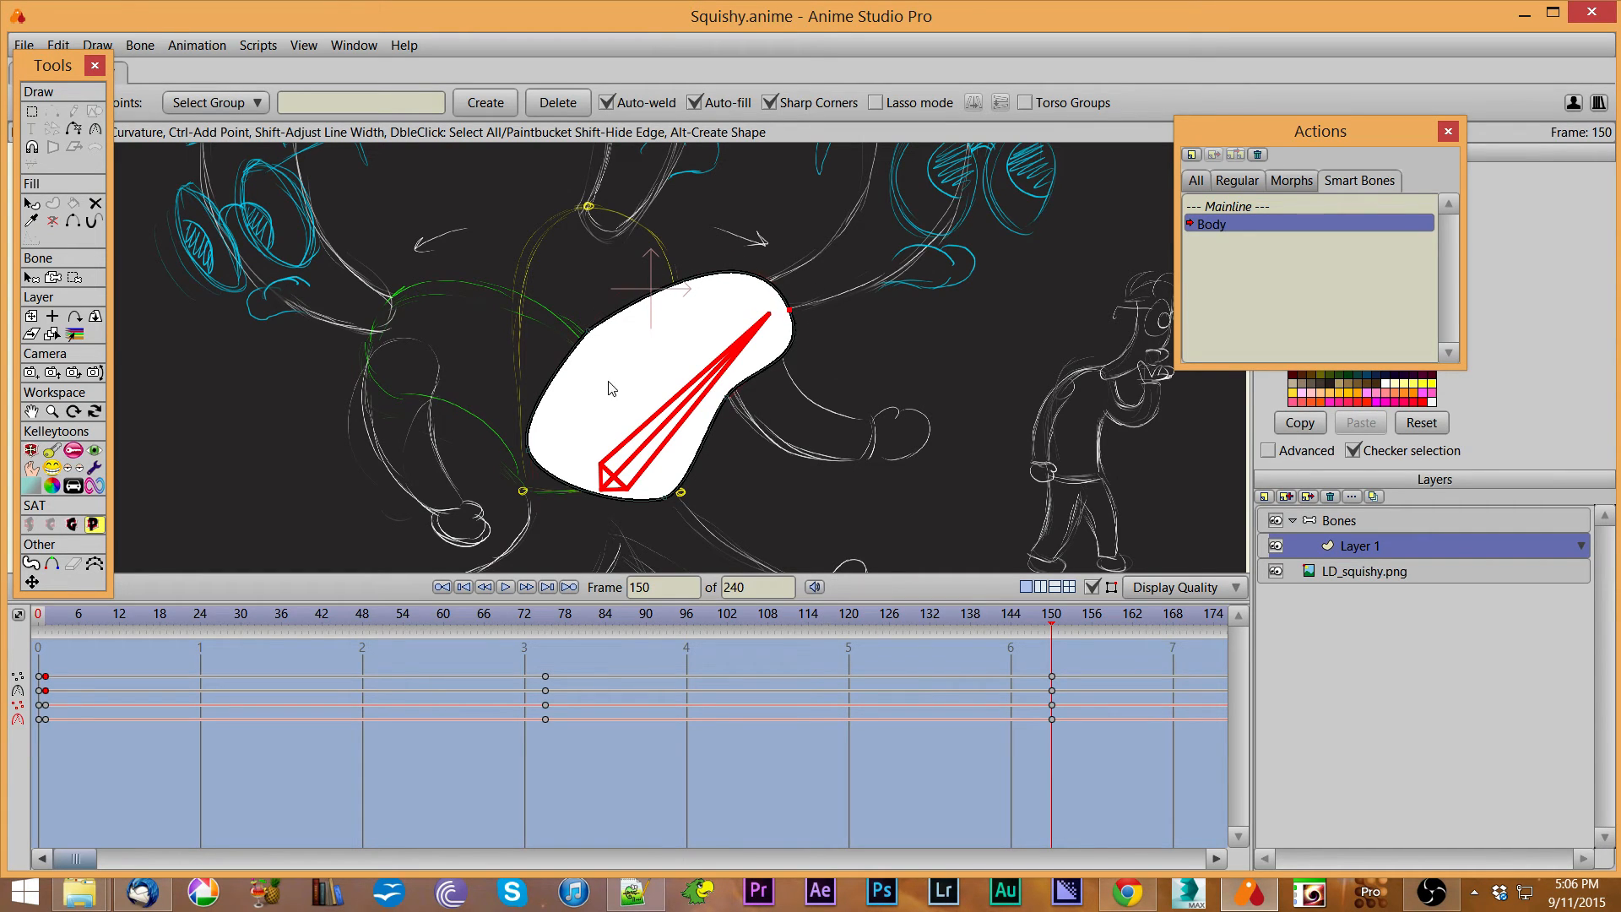
drag(588, 336, 587, 329)
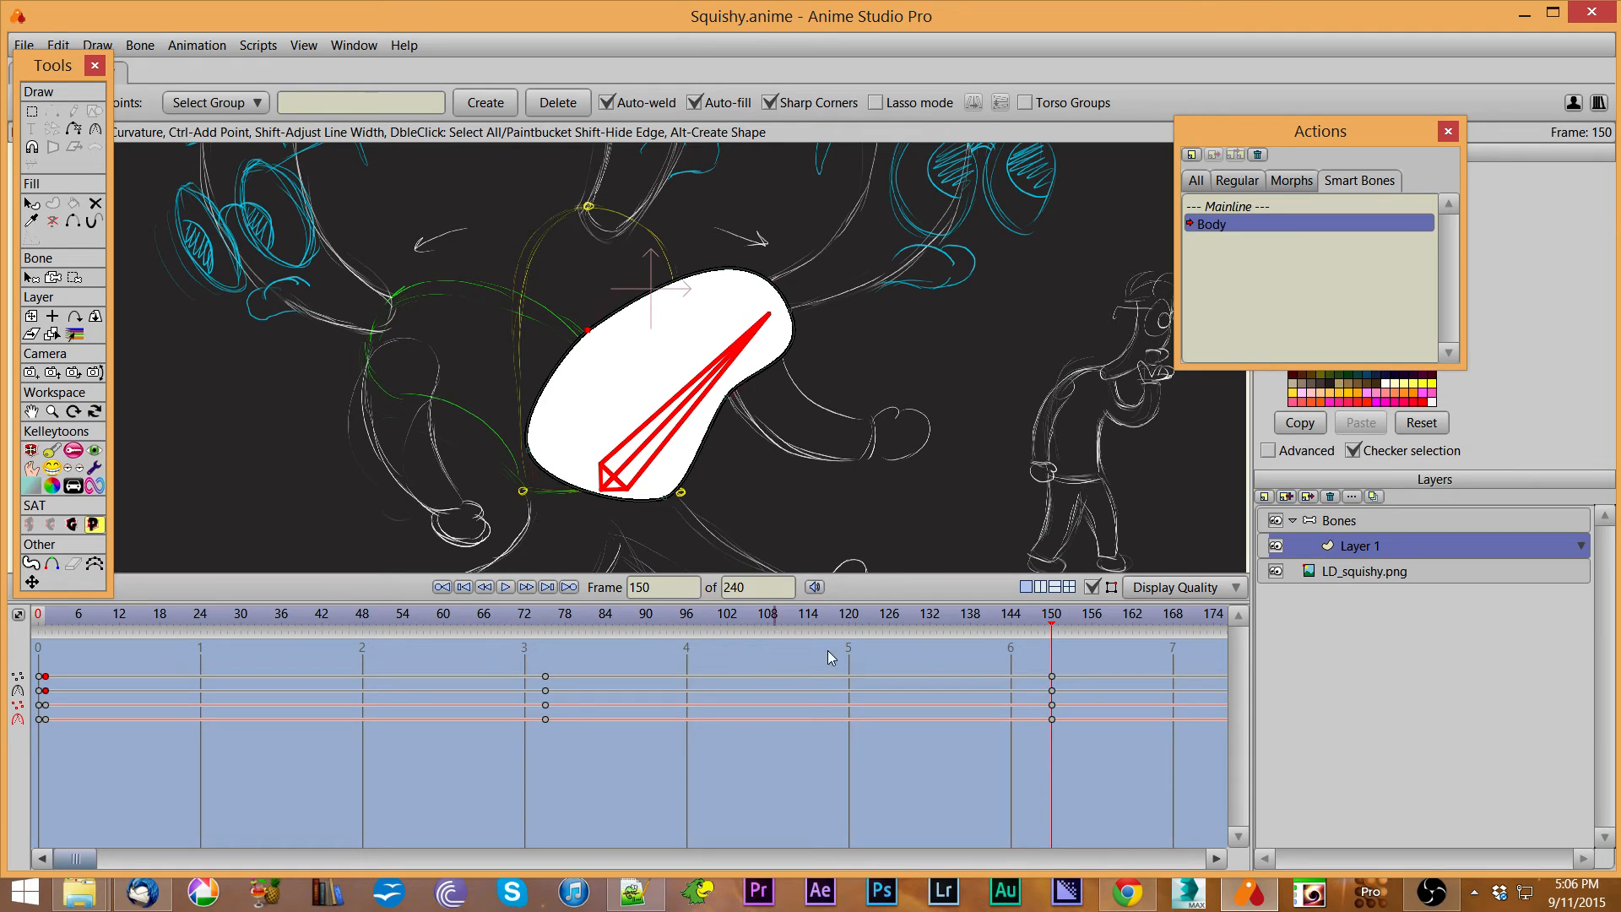
At frame 75, select the upright torso shape, move the Actions window off the Style swatches, and set the fill to yellow.
drag(1051, 625, 546, 635)
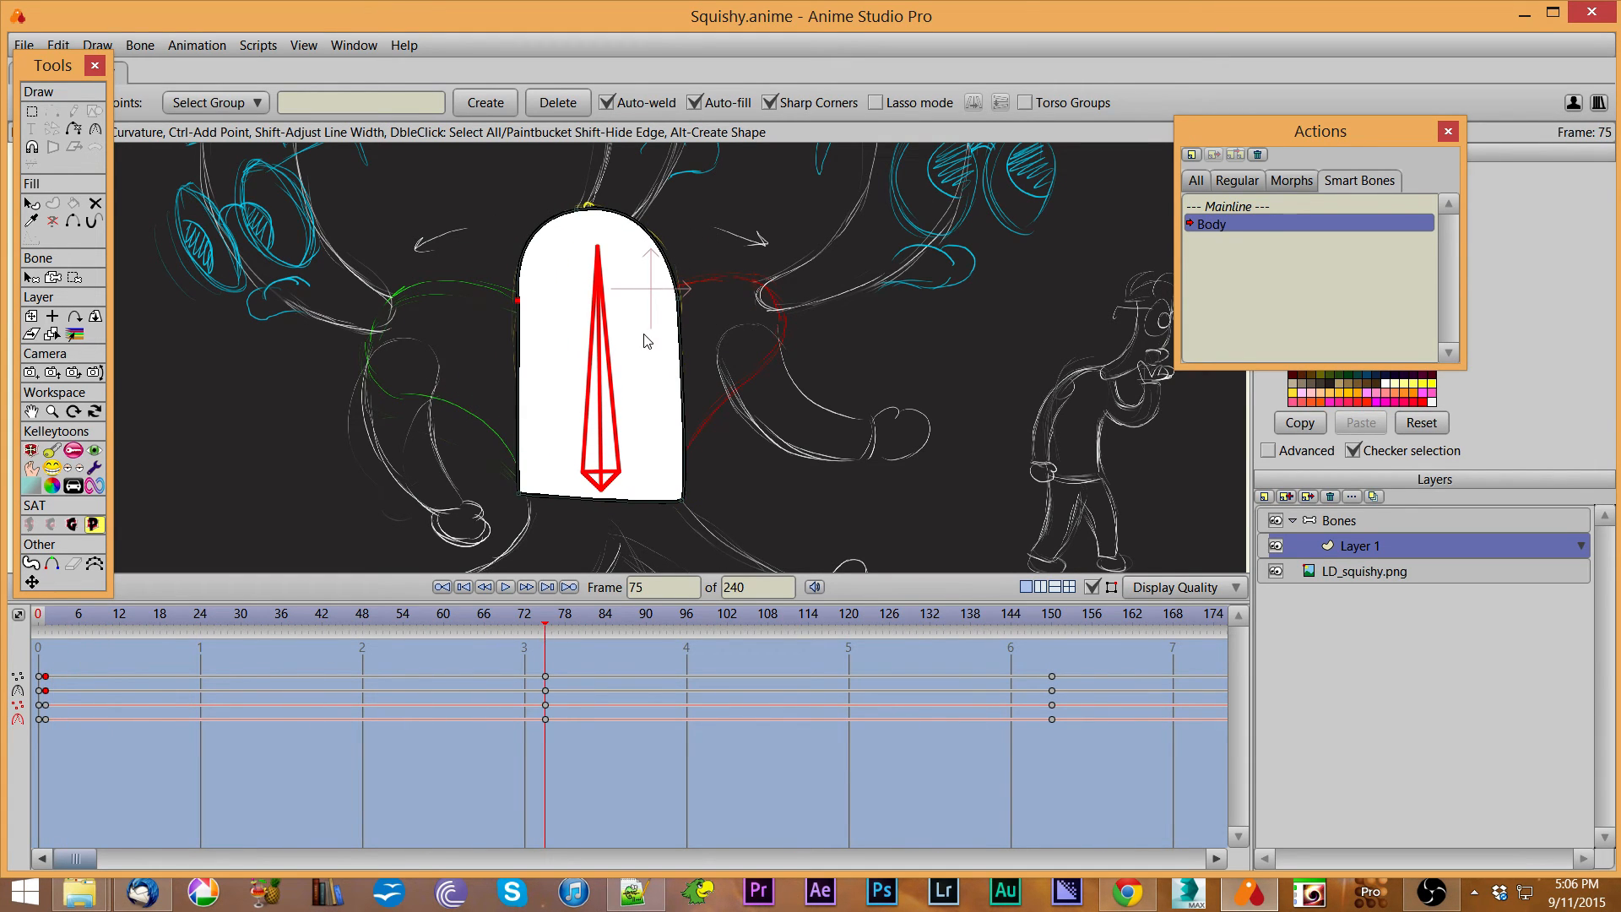
drag(1338, 133, 1372, 418)
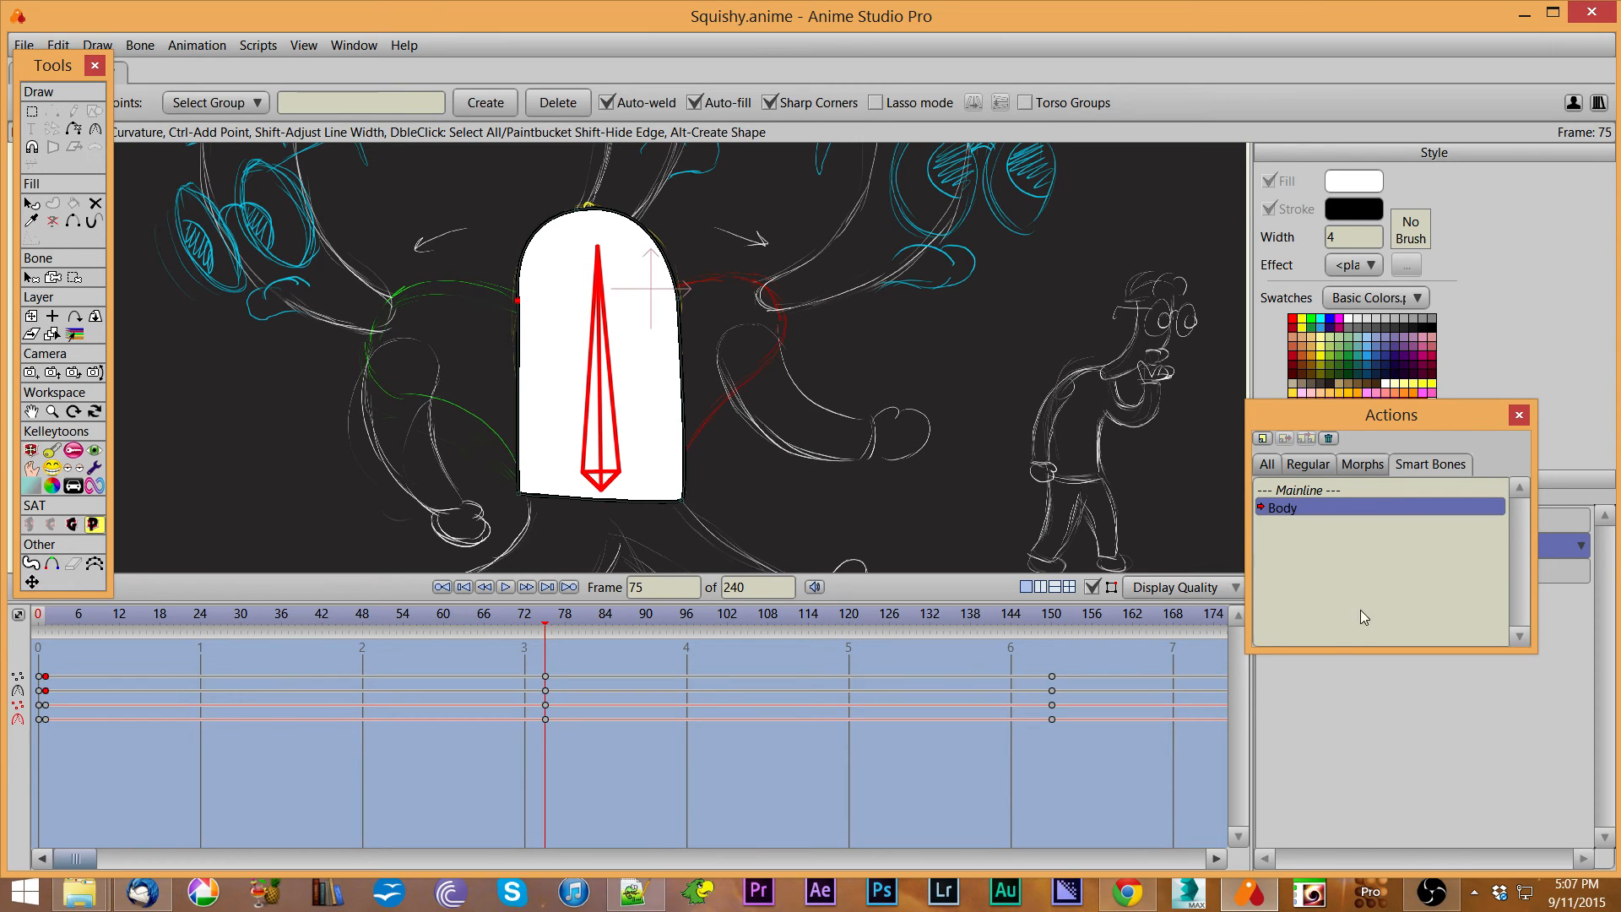
drag(1389, 417, 1376, 228)
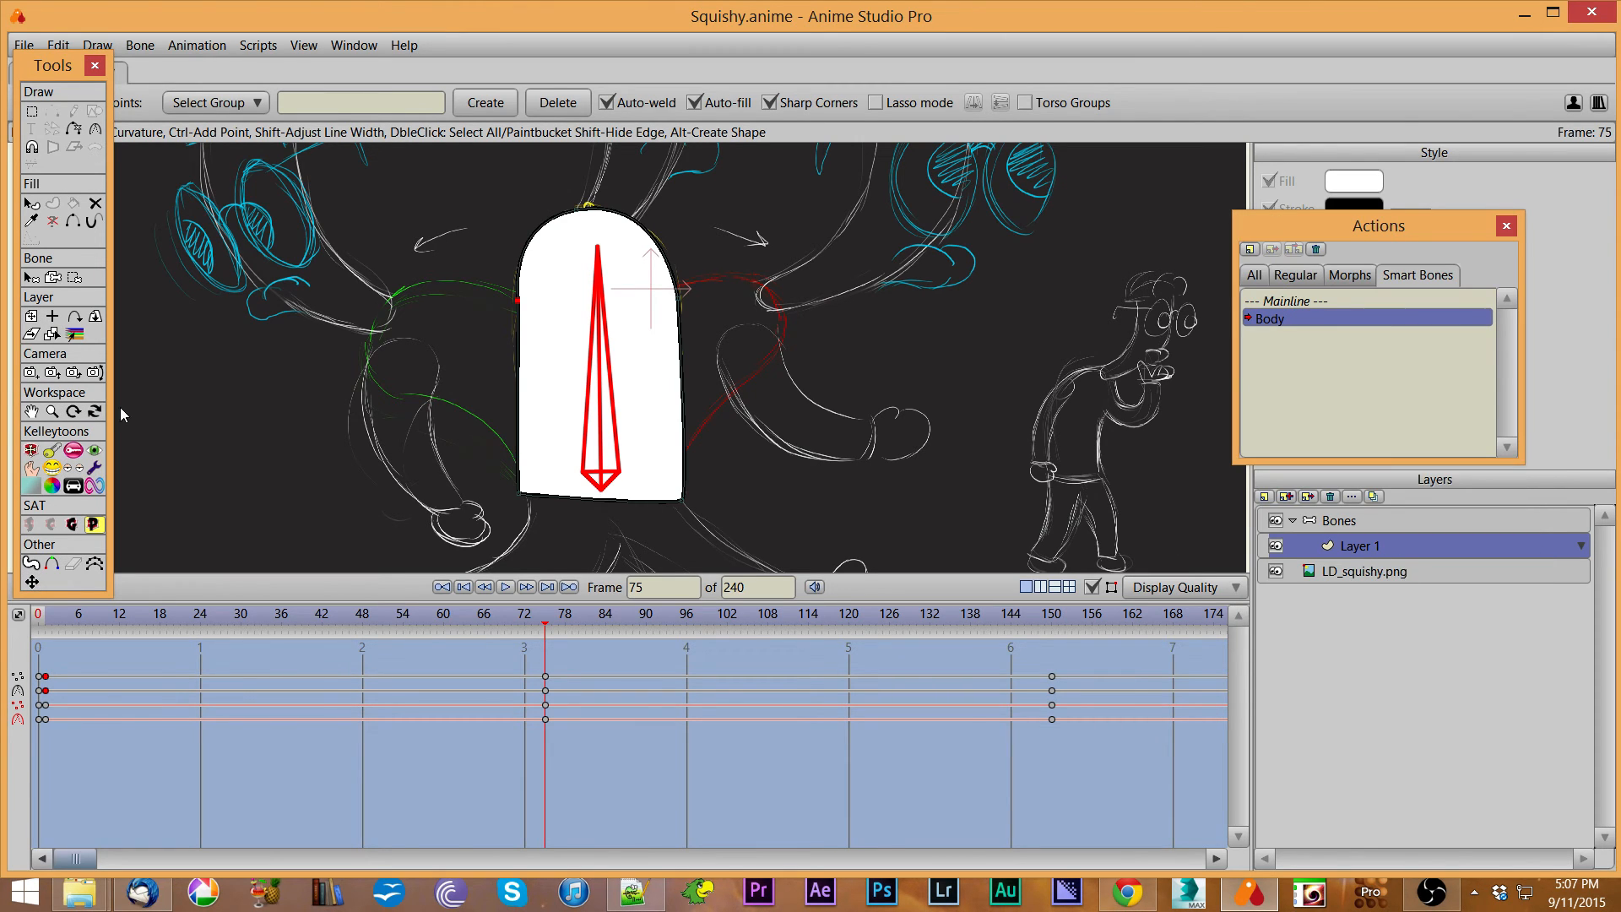
click(31, 204)
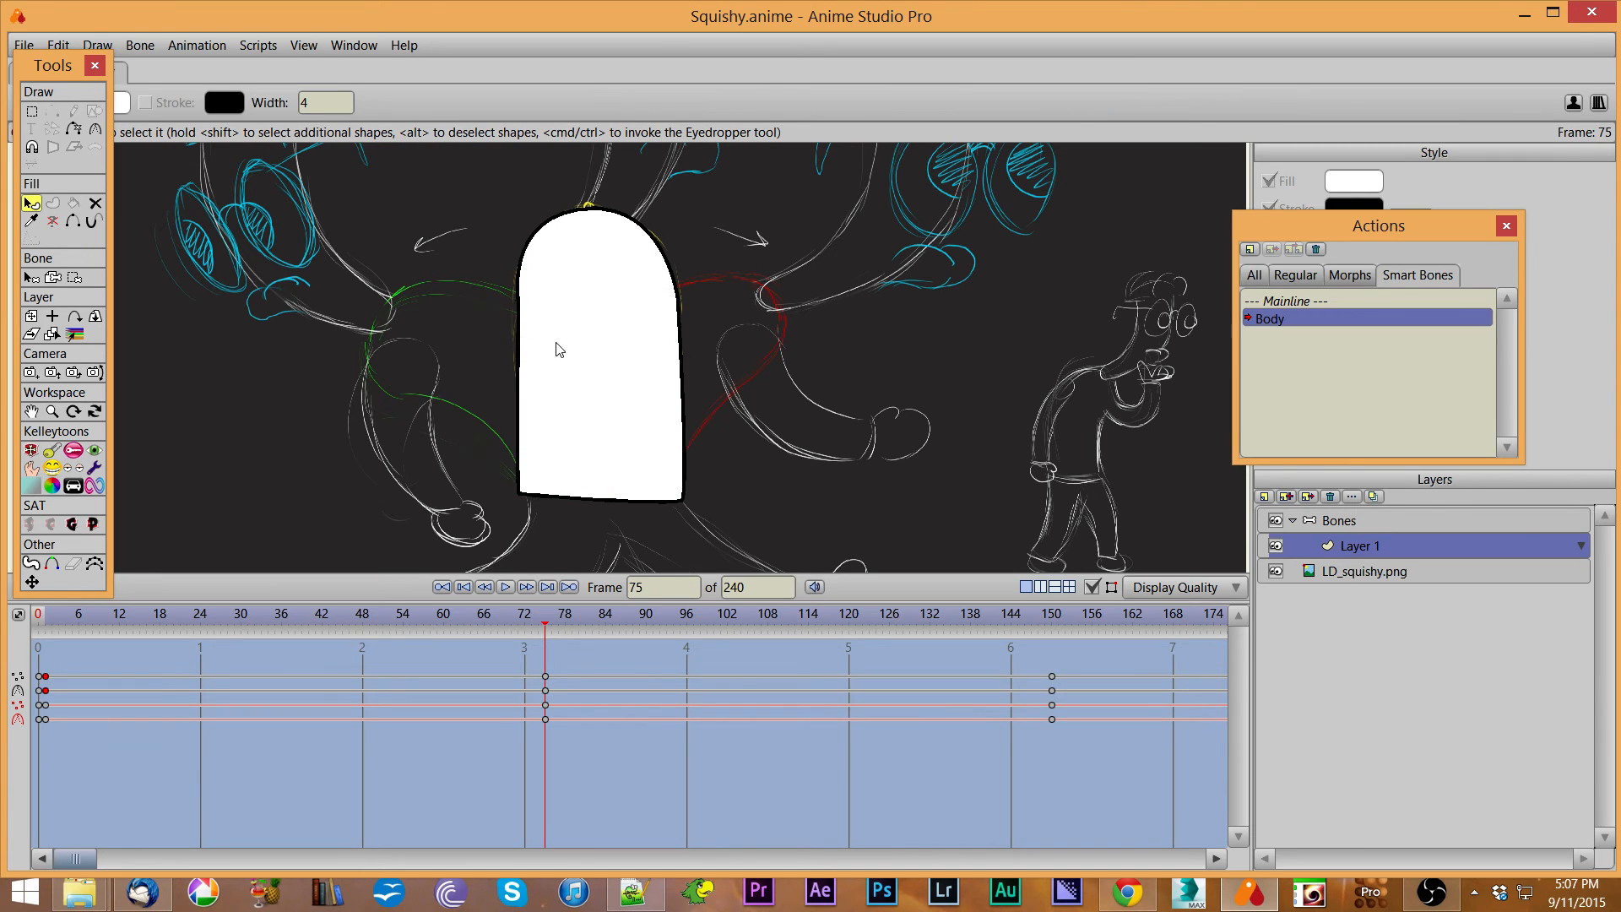
click(639, 370)
drag(1322, 232, 1343, 507)
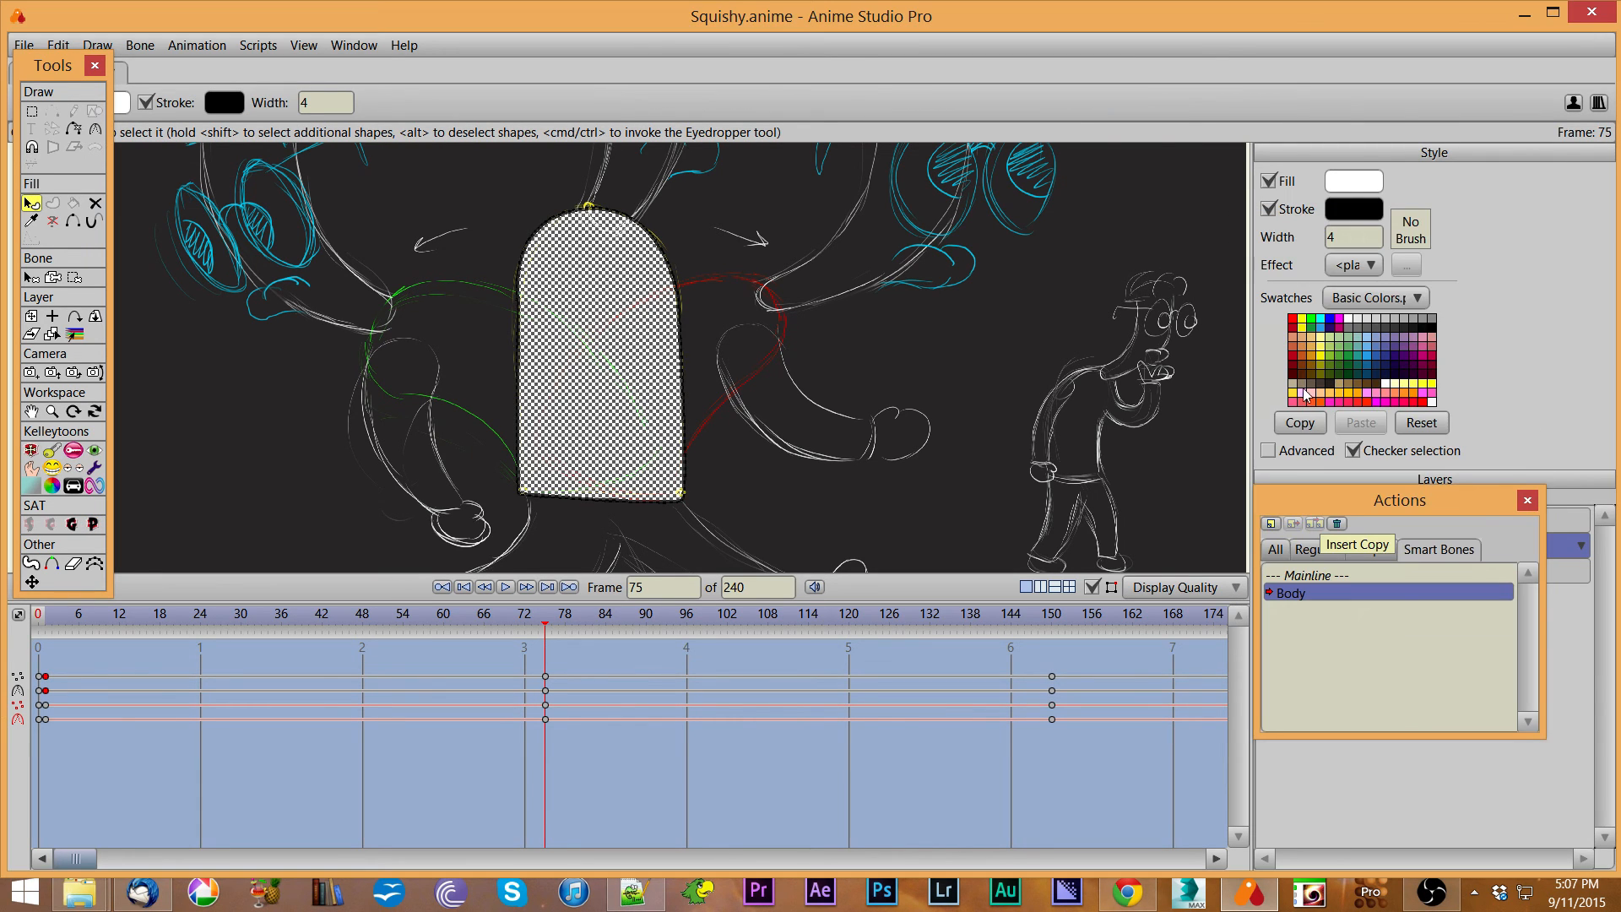
click(1323, 347)
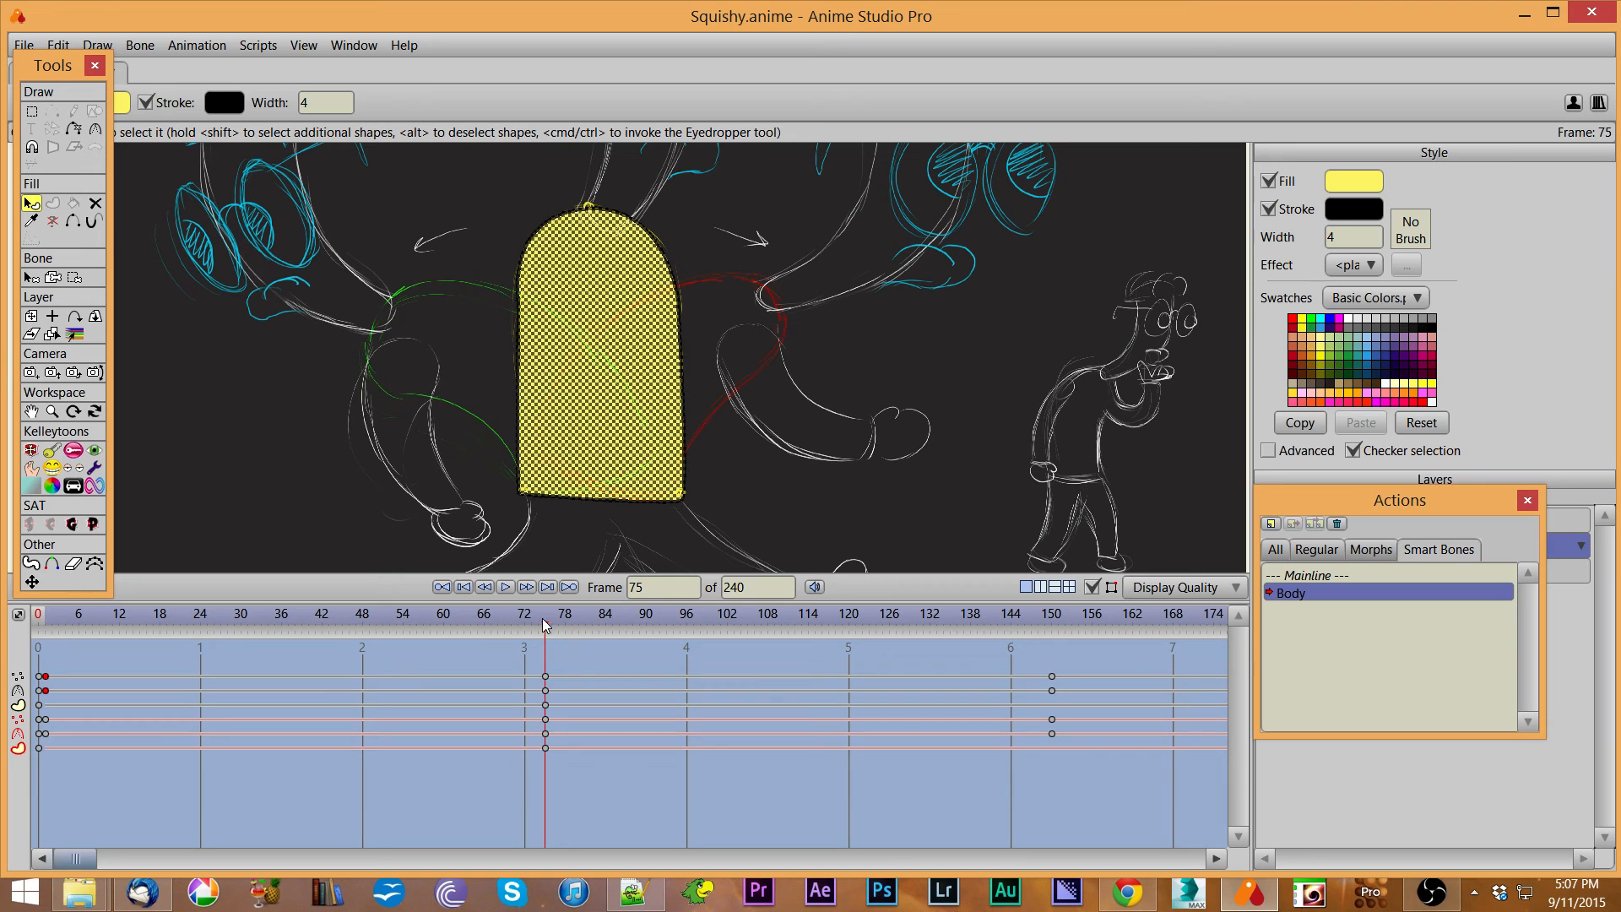
Set the torso's fill to red at frame 150, scrub back to check the colour change, and return to the Mainline.
drag(545, 624, 1057, 655)
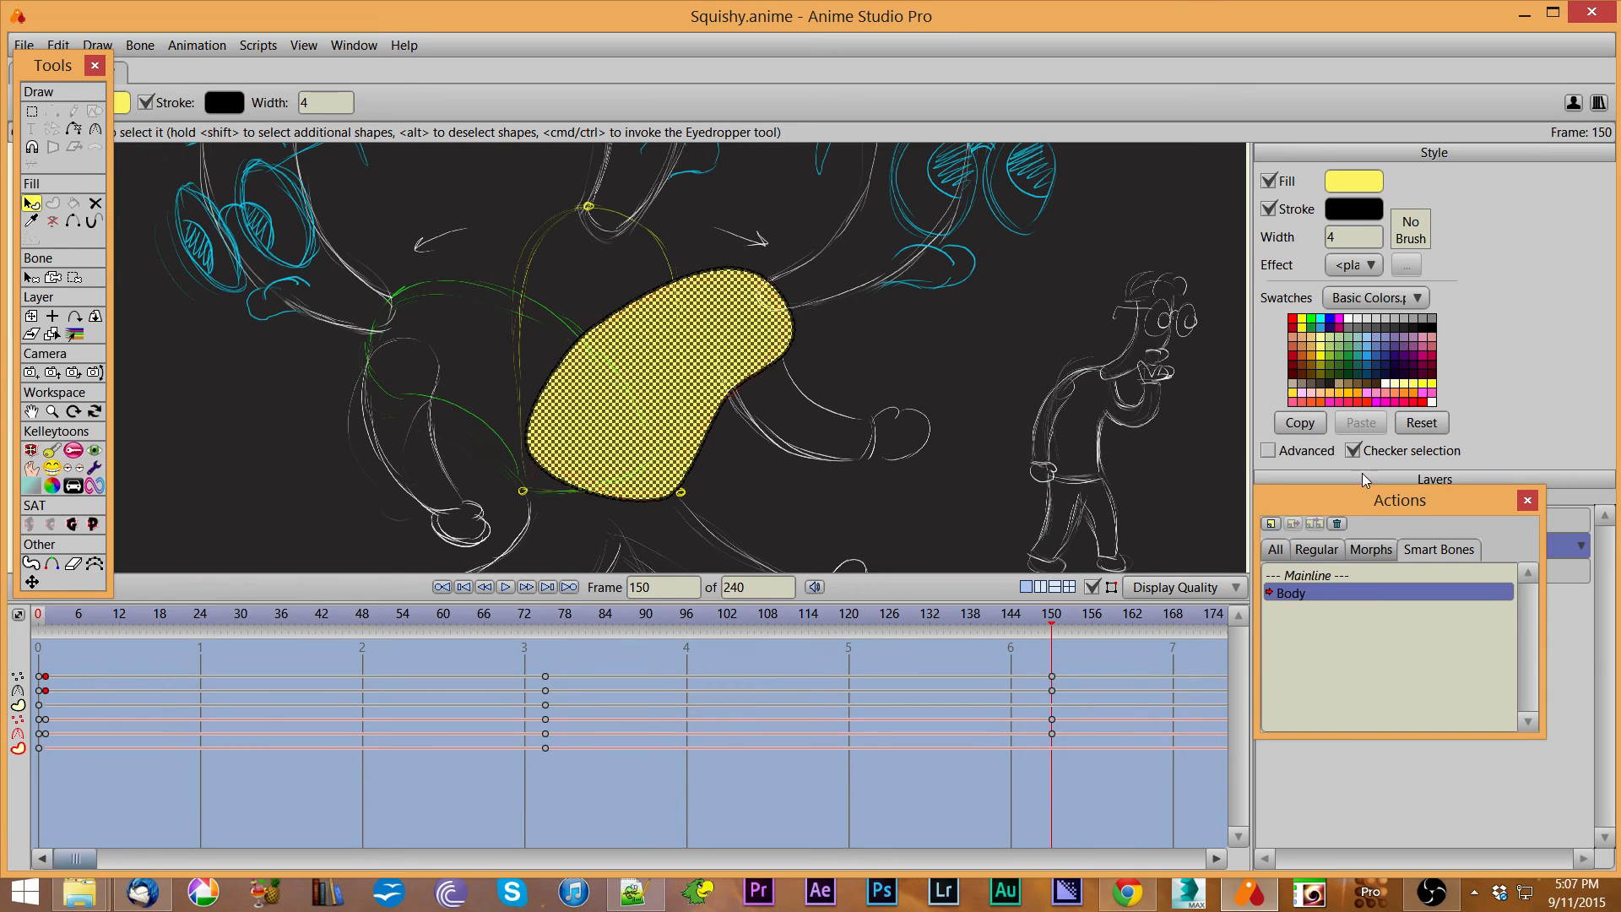
click(1296, 322)
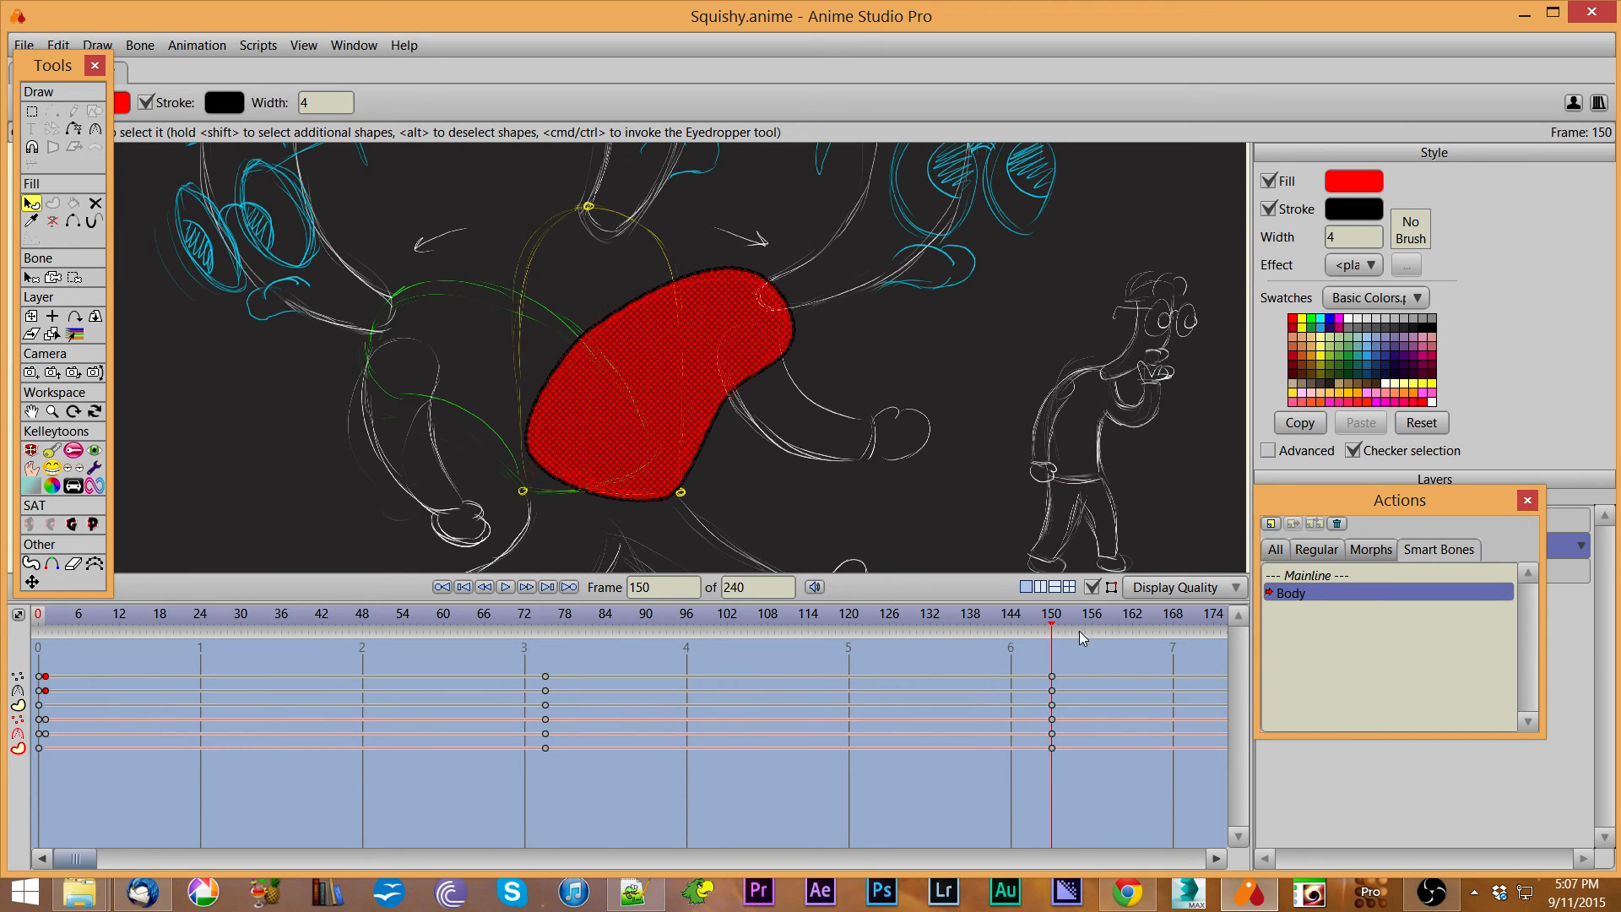
drag(1053, 626, 731, 642)
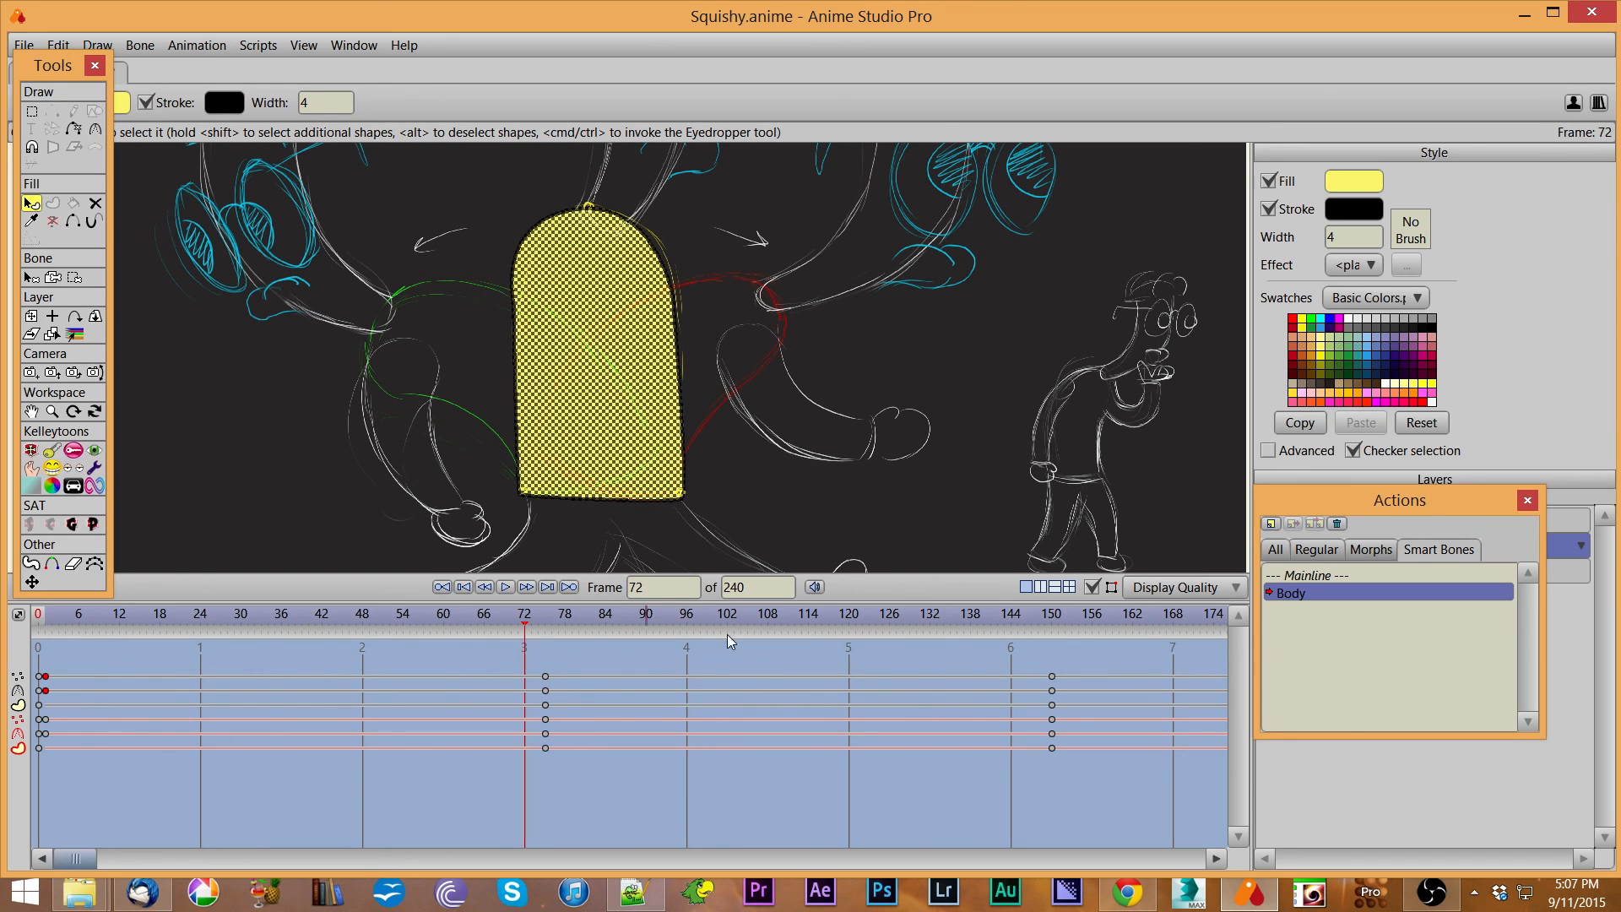
click(1292, 578)
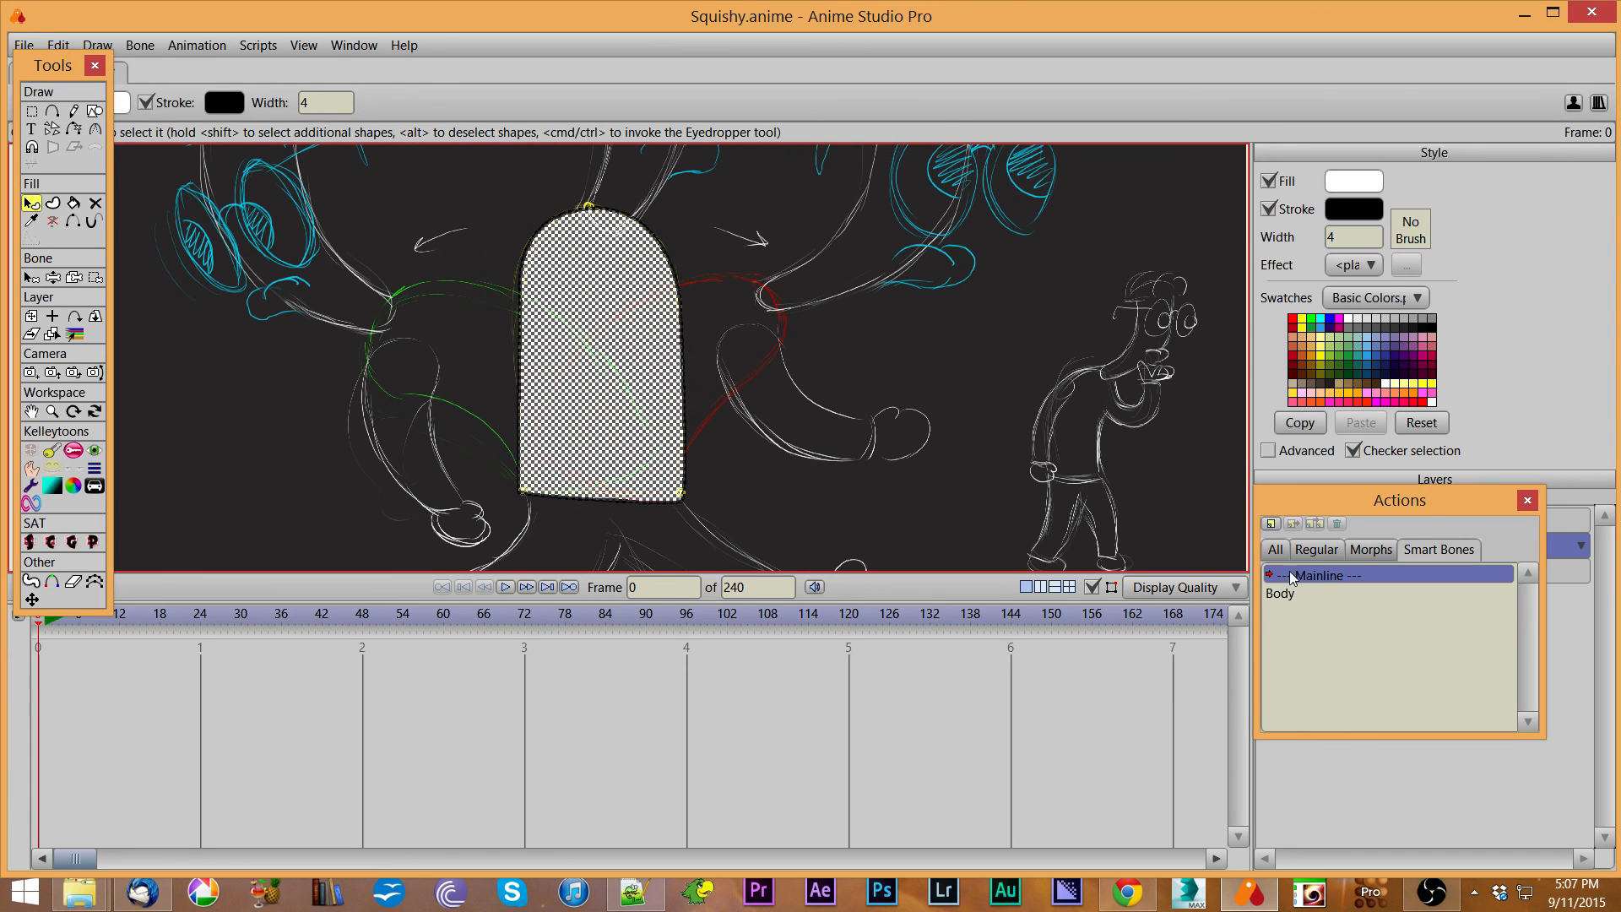
Close the Actions window, select the Bones layer, and key the upright body bone at frame 58 with the Transform Bone tool.
click(1527, 499)
click(1431, 522)
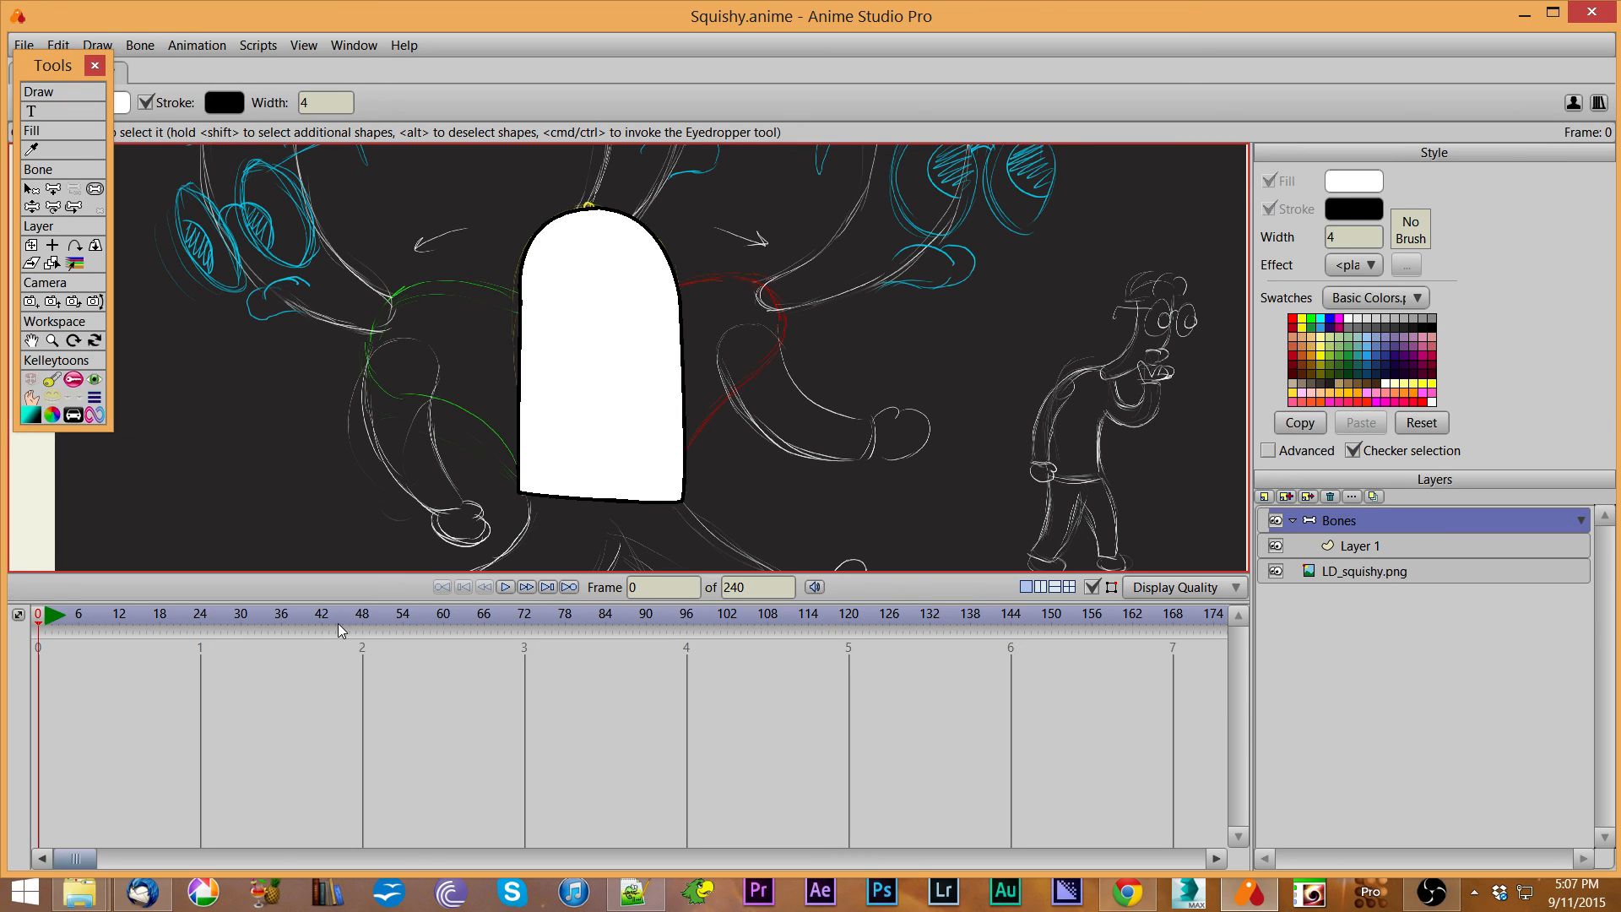
drag(342, 625, 435, 631)
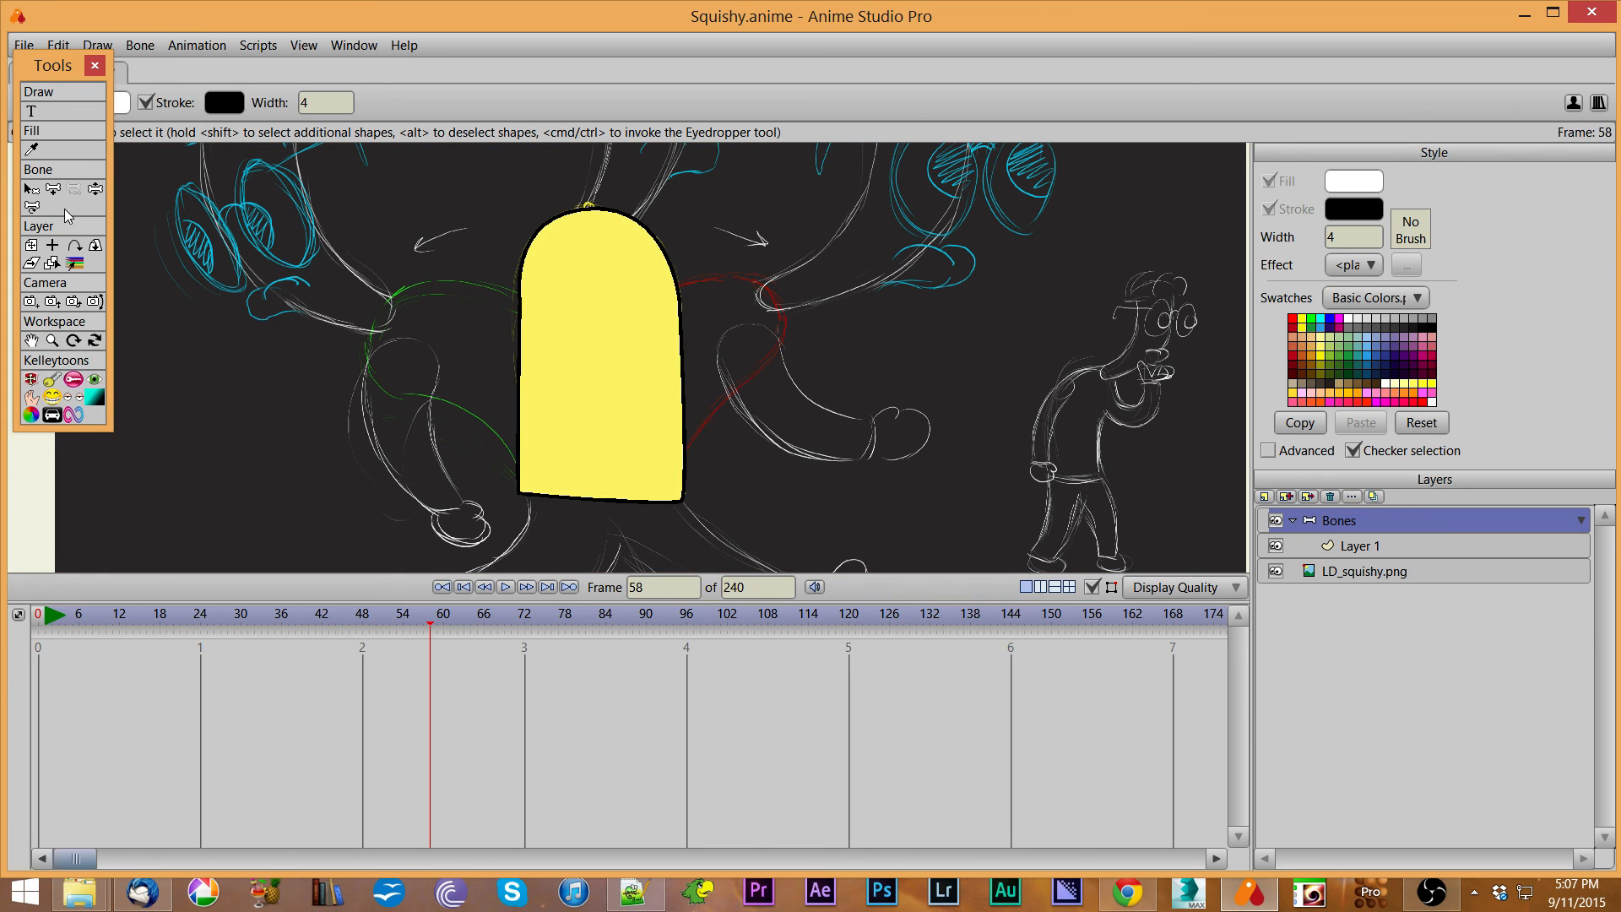
click(33, 207)
click(599, 388)
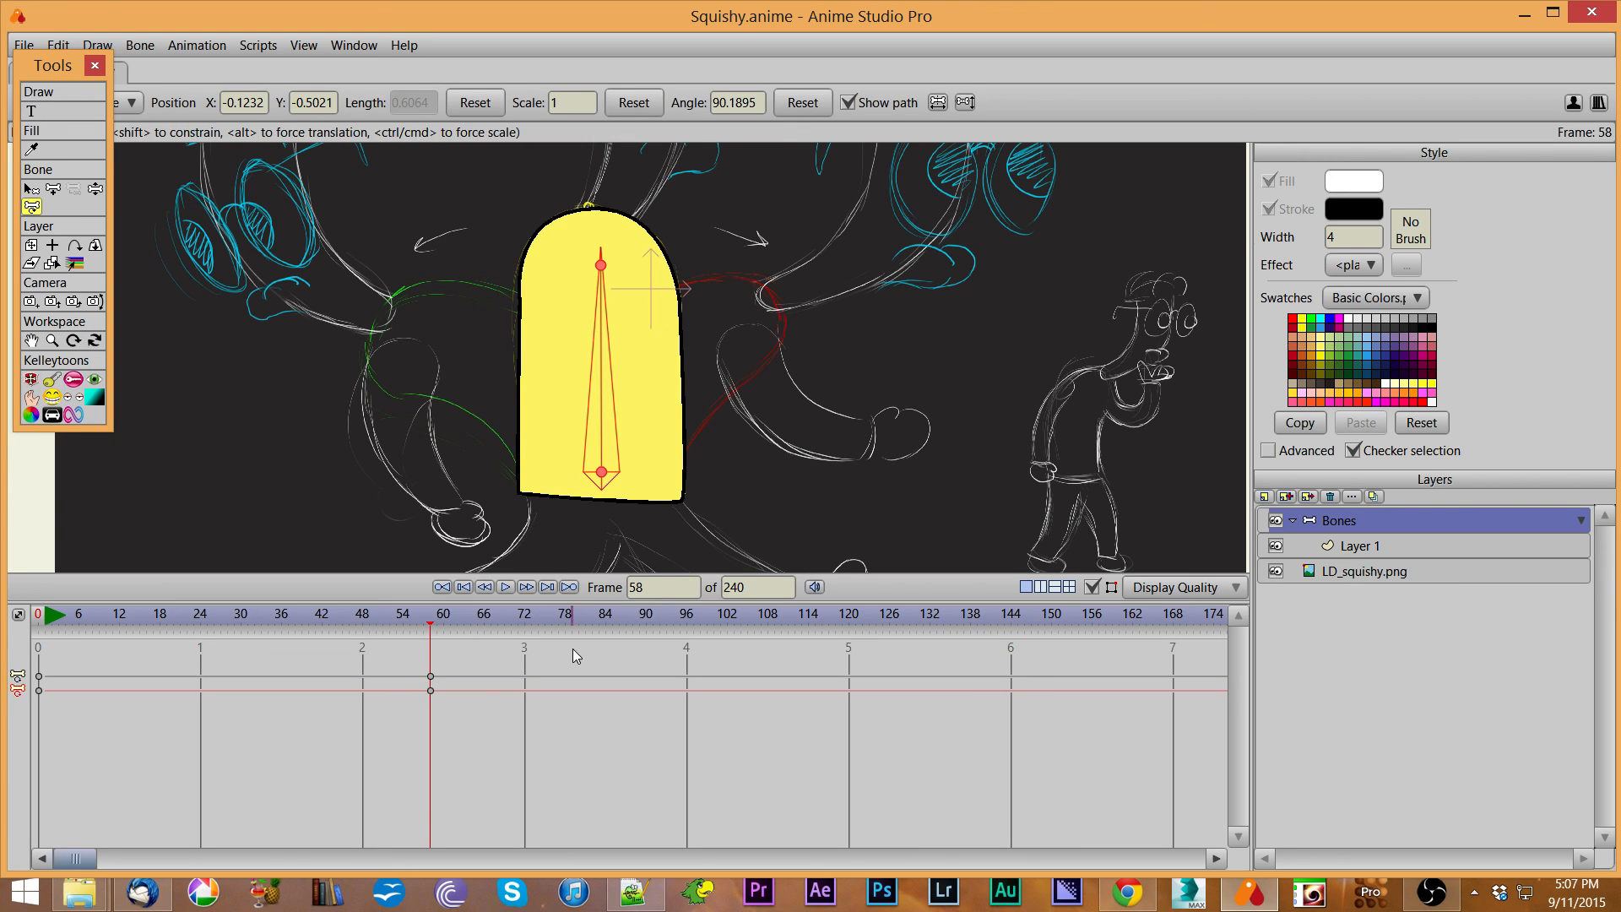
Lean the body bone right to an angle of about 47° at frame 84, and hold that pose with a key at frame 112.
click(607, 615)
drag(599, 326, 698, 322)
drag(728, 341, 738, 343)
click(794, 630)
drag(795, 627, 798, 631)
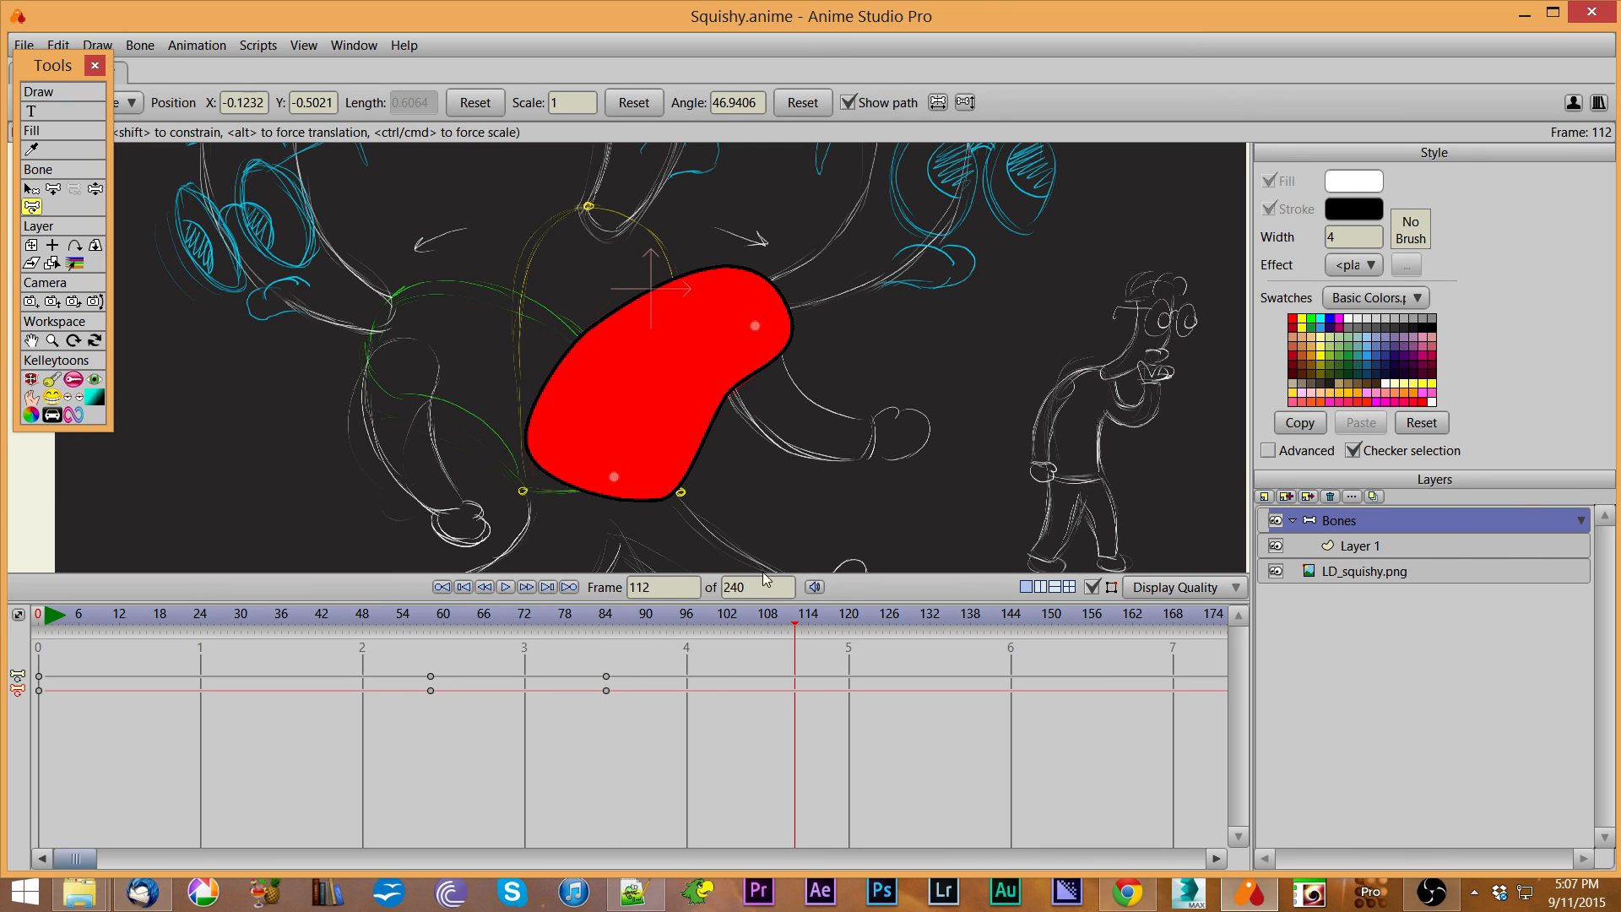
click(649, 416)
Swing the body bone over to the left sketch pose at frame 128, and scrub back to frame 120 to check the transition.
click(904, 630)
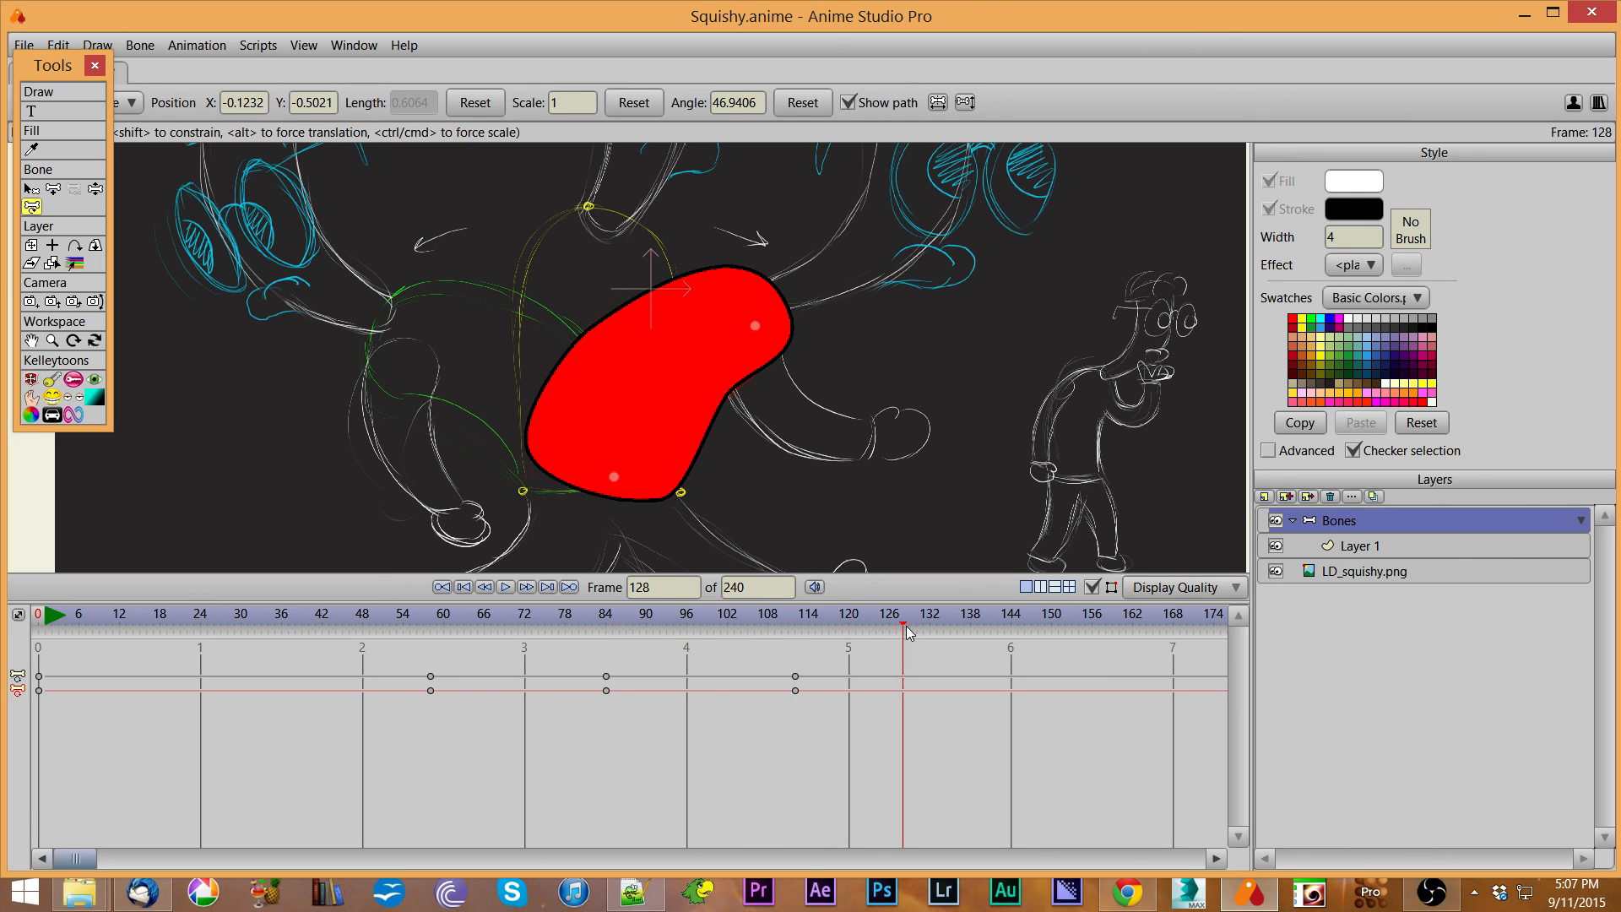
drag(702, 373, 418, 355)
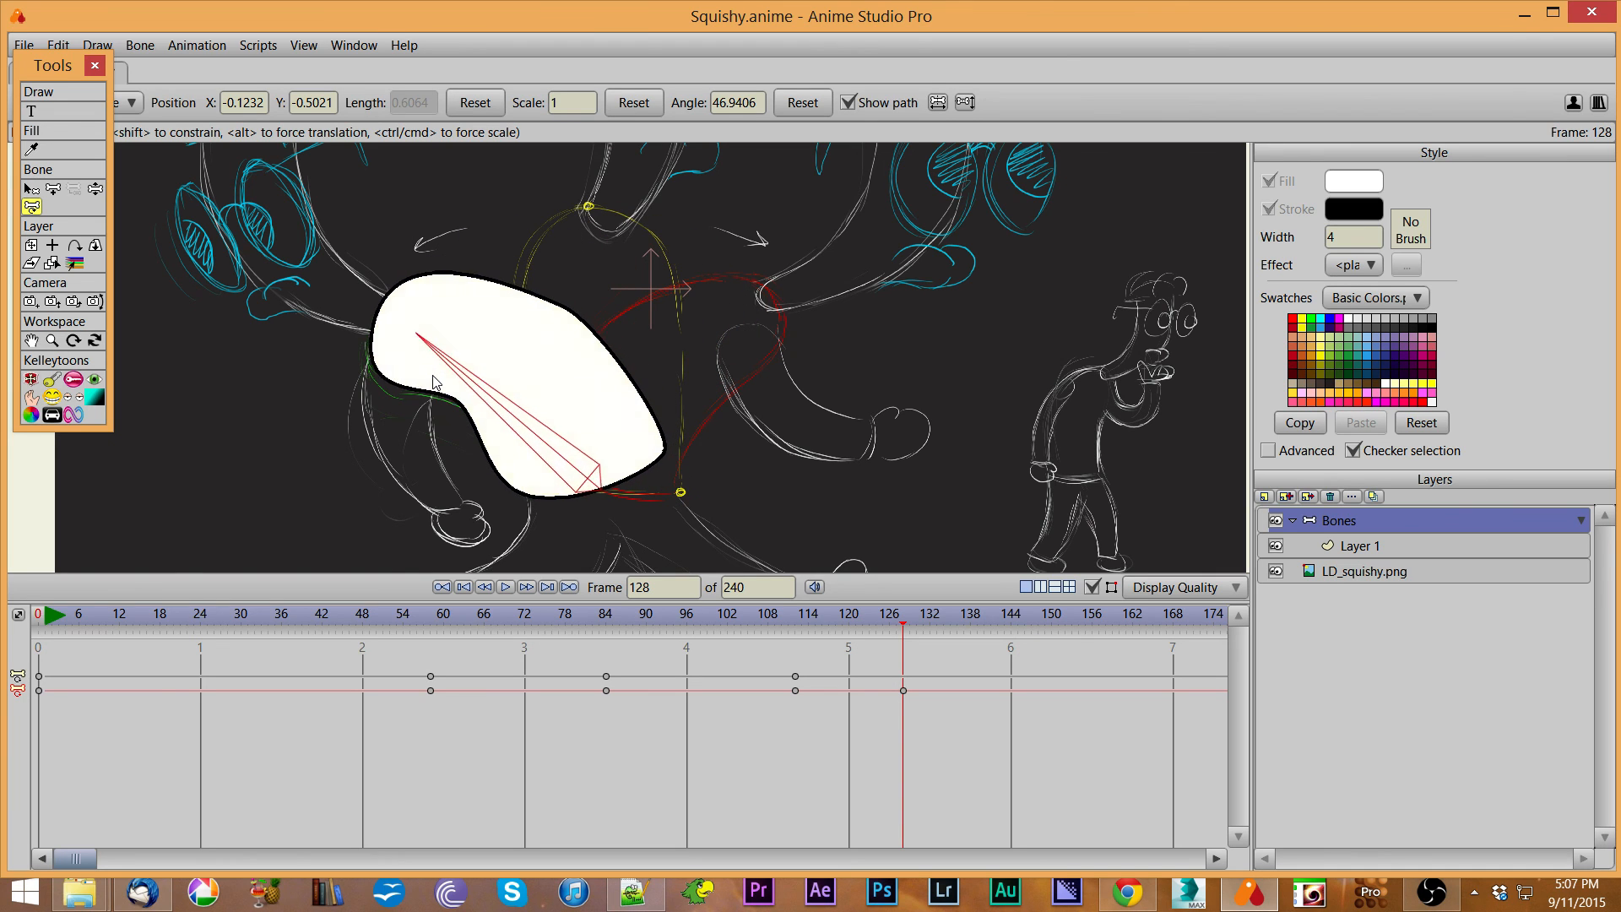
drag(904, 622, 849, 676)
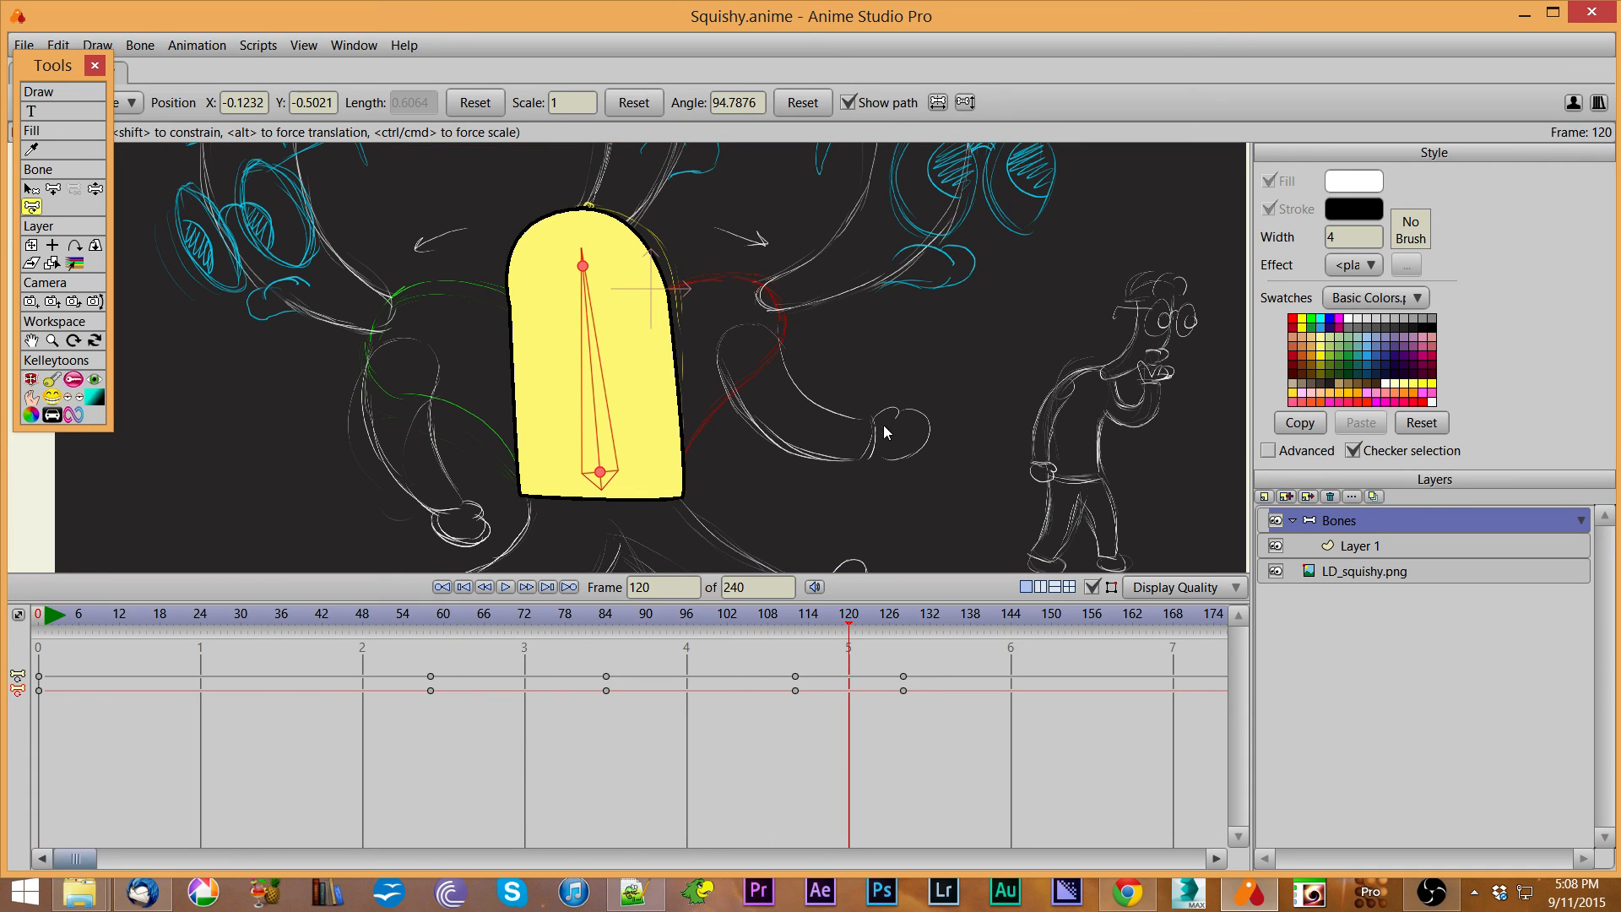